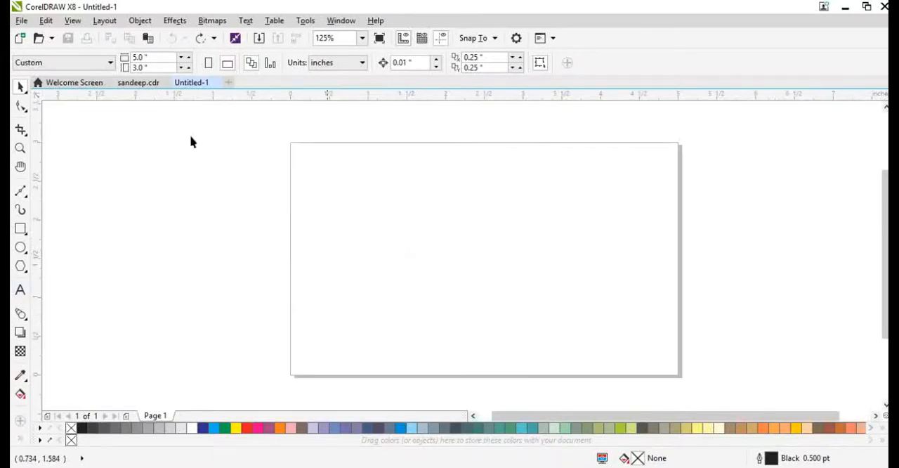
Step: Set the page size to 10 by 6 inches and add a rectangle that matches the page
{"action": "double_click", "coordinate": [151, 57]}
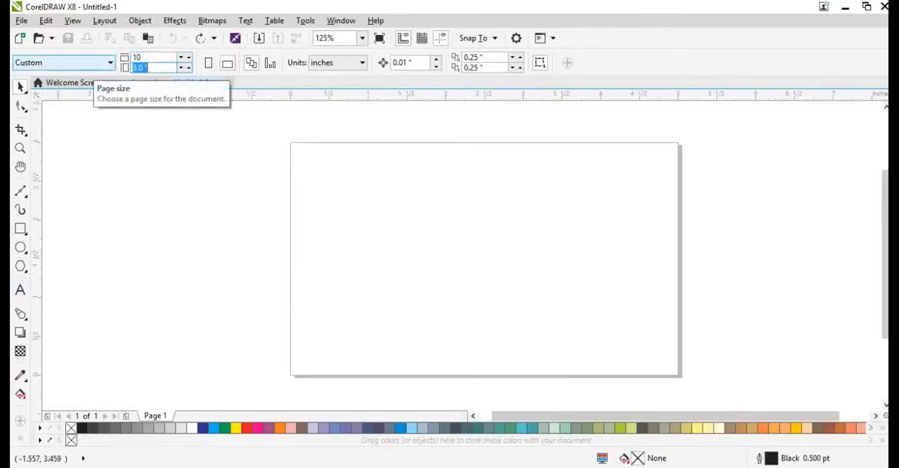
{"action": "type", "text": "6"}
{"action": "key", "text": "Return"}
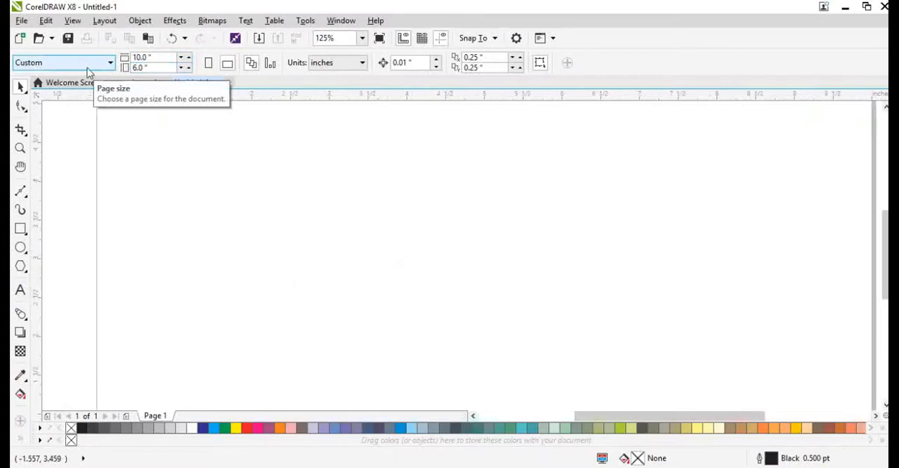
{"action": "double_click", "coordinate": [22, 229]}
{"action": "key", "text": "F4"}
{"action": "left_click", "coordinate": [171, 230]}
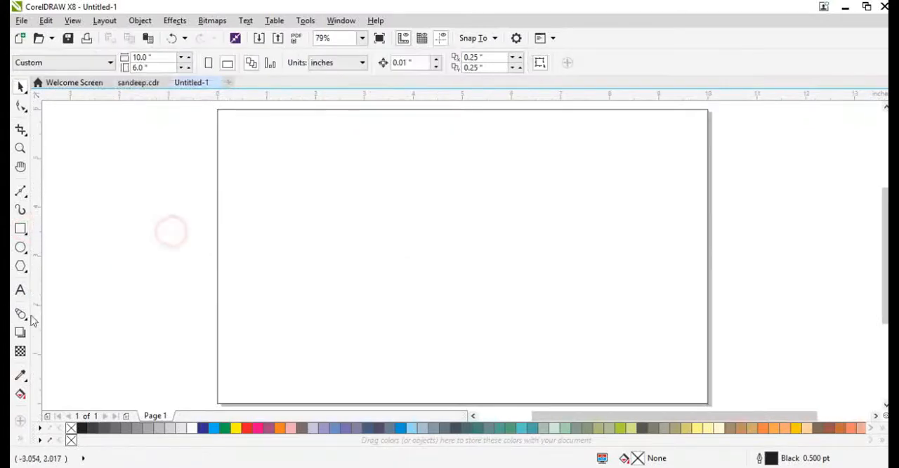
Step: Place the artistic text "Pefect shoe point" in the upper part of the page and enlarge it to about 70 pt
{"action": "left_click", "coordinate": [21, 291]}
{"action": "left_click", "coordinate": [313, 203]}
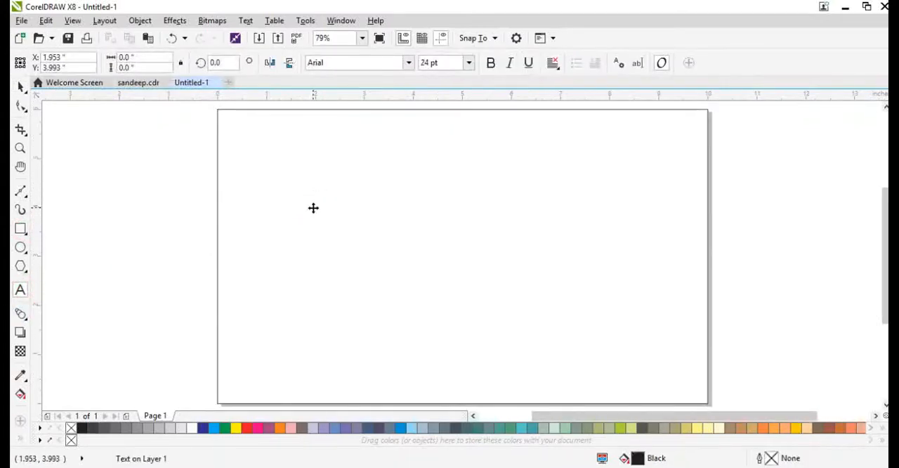
{"action": "type", "text": "Pefect shoe point"}
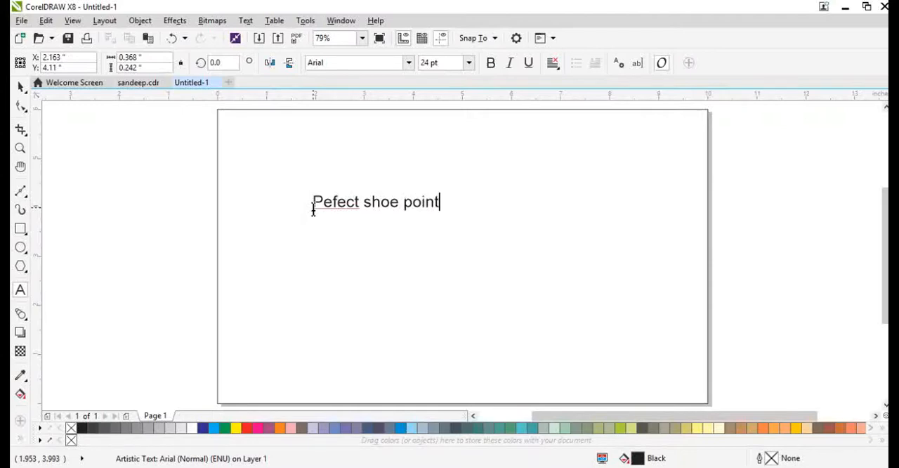
{"action": "key", "text": "ctrl+space"}
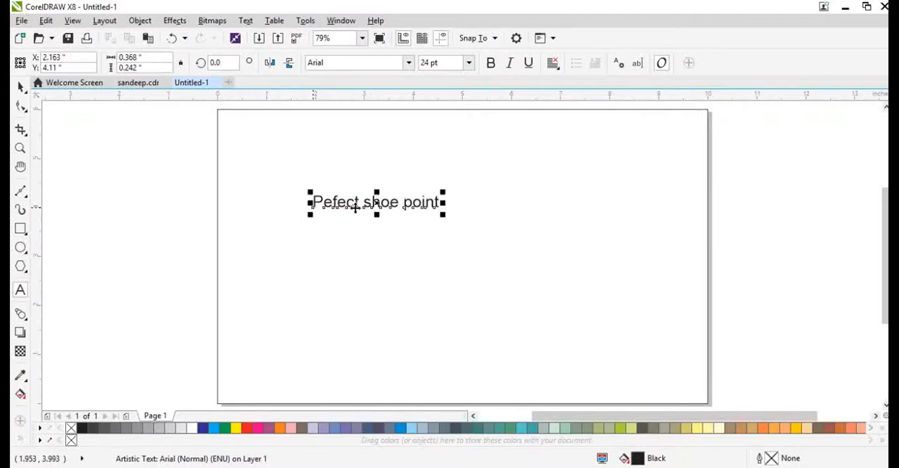
{"action": "left_click_drag", "start_coordinate": [443, 214], "coordinate": [537, 206]}
Step: Put "shoe point" on a second line and break the text apart into separate line objects
{"action": "left_click", "coordinate": [406, 195]}
{"action": "key", "text": "Return"}
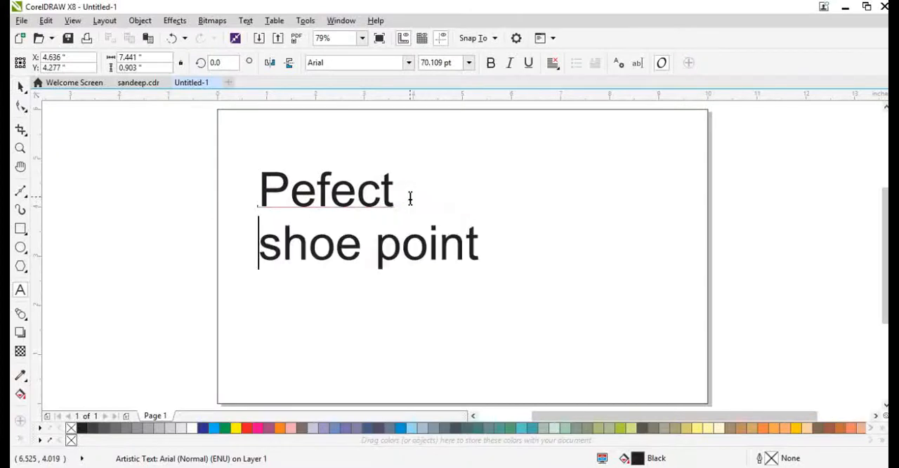
{"action": "key", "text": "ctrl+space"}
{"action": "key", "text": "ctrl+k"}
Step: Set the font of the upper text "Pefect" to Author
{"action": "left_click", "coordinate": [386, 195]}
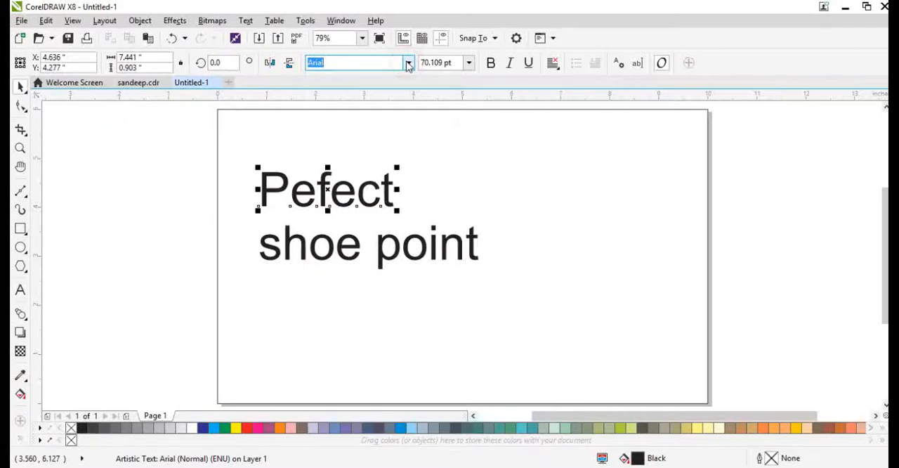
{"action": "left_click", "coordinate": [407, 65]}
{"action": "scroll", "coordinate": [383, 239], "scroll_direction": "down", "scroll_amount": 2}
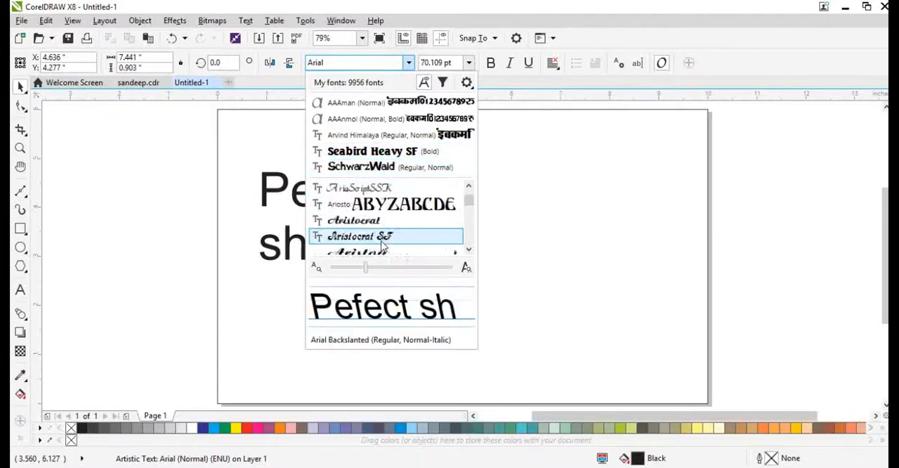
{"action": "scroll", "coordinate": [372, 239], "scroll_direction": "down", "scroll_amount": 5}
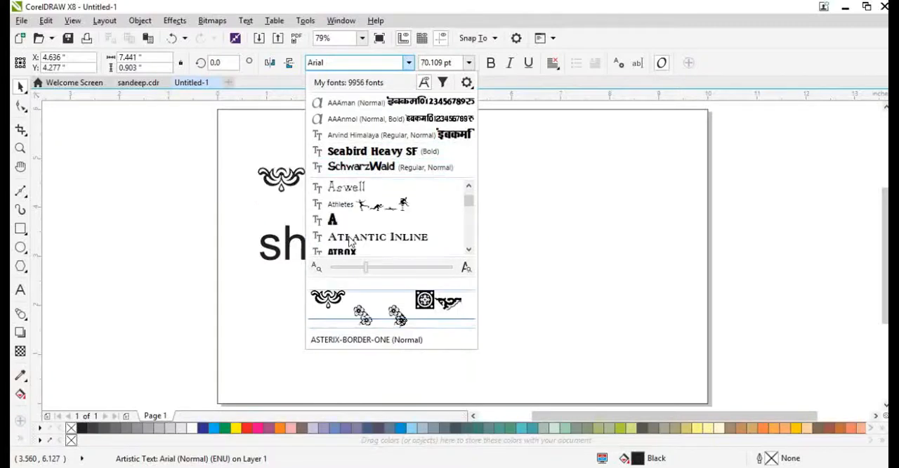
{"action": "scroll", "coordinate": [351, 241], "scroll_direction": "down", "scroll_amount": 1}
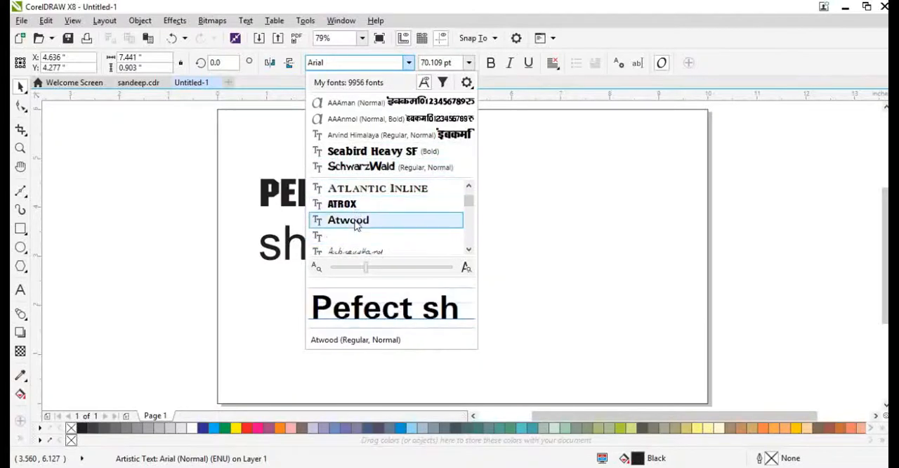
{"action": "scroll", "coordinate": [356, 224], "scroll_direction": "down", "scroll_amount": 4}
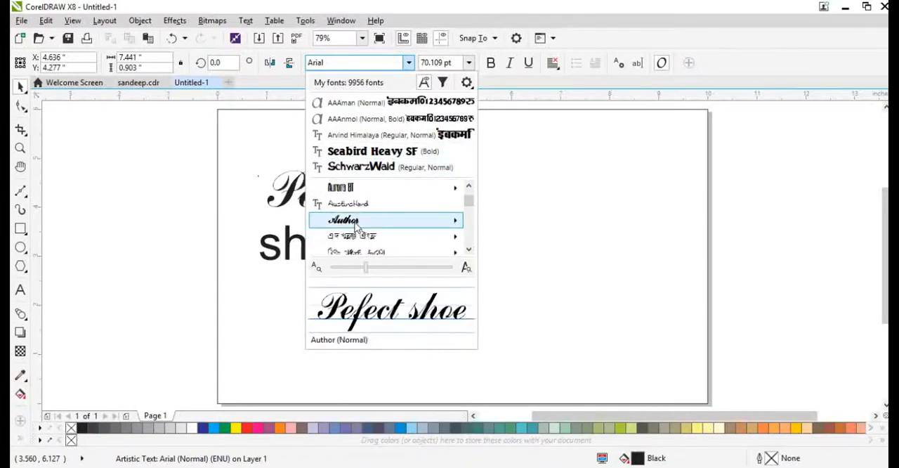
{"action": "left_click", "coordinate": [357, 223]}
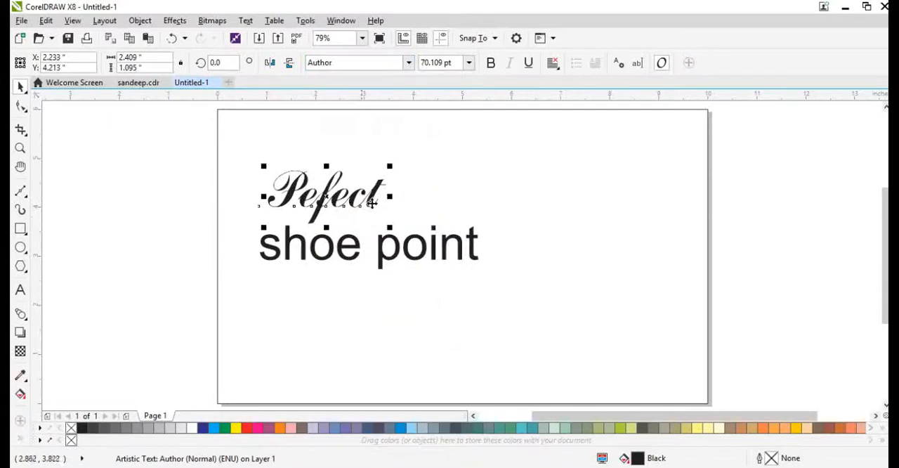
Step: Set the font of the upper text "Pefect" to Banco Extreme Lefty
{"action": "left_click", "coordinate": [408, 63]}
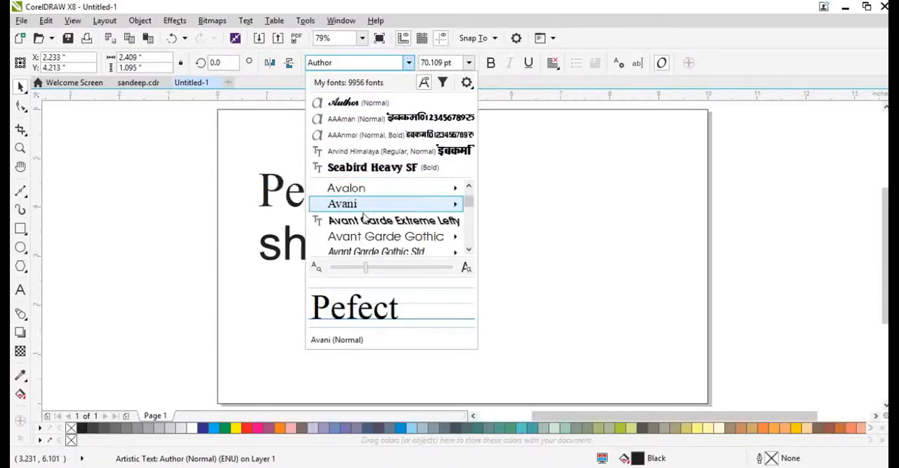
{"action": "scroll", "coordinate": [365, 223], "scroll_direction": "down", "scroll_amount": 6}
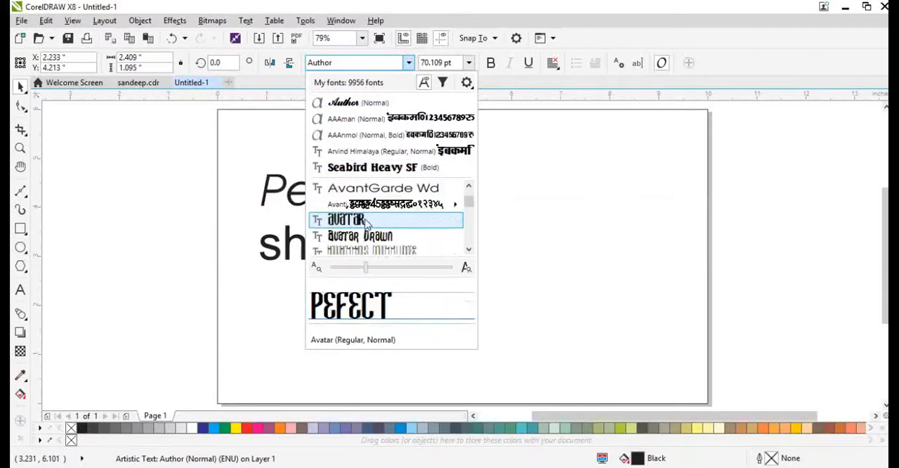
{"action": "scroll", "coordinate": [360, 223], "scroll_direction": "down", "scroll_amount": 6}
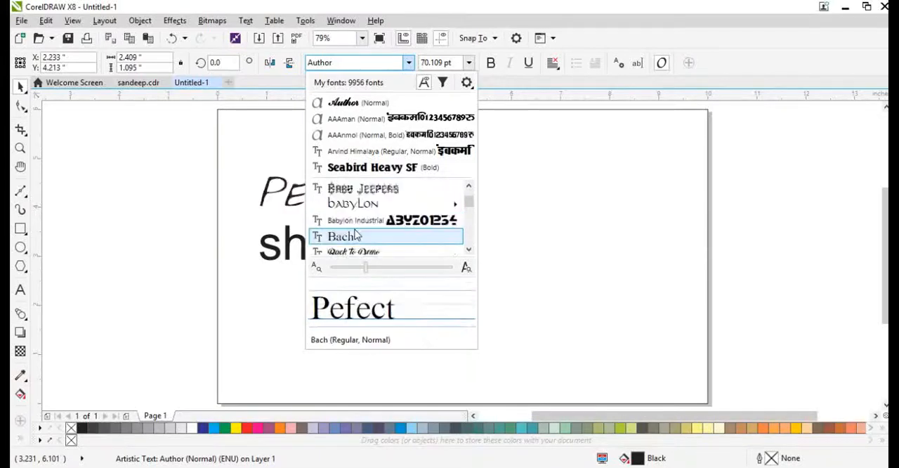
{"action": "scroll", "coordinate": [354, 223], "scroll_direction": "down", "scroll_amount": 2}
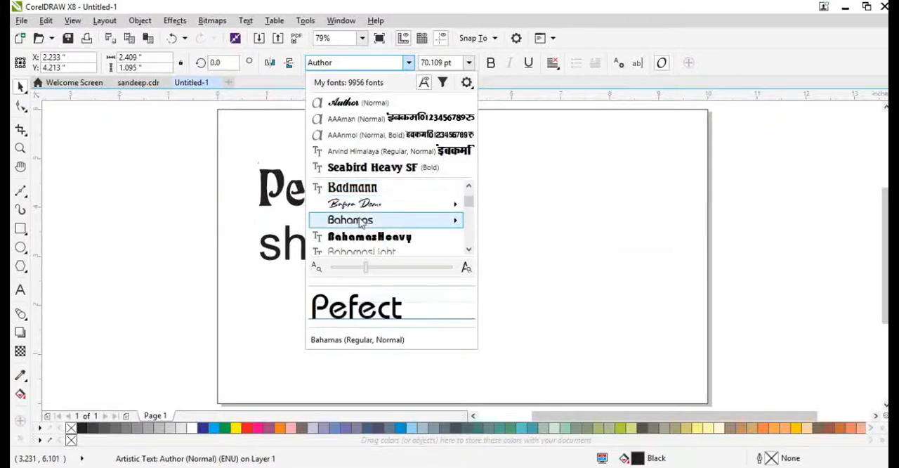
{"action": "scroll", "coordinate": [358, 220], "scroll_direction": "down", "scroll_amount": 3}
{"action": "scroll", "coordinate": [360, 224], "scroll_direction": "down", "scroll_amount": 2}
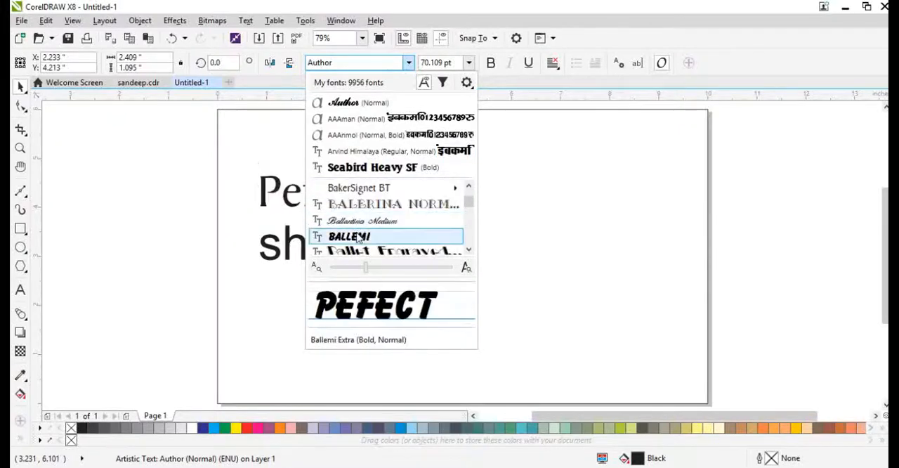
{"action": "scroll", "coordinate": [359, 239], "scroll_direction": "down", "scroll_amount": 3}
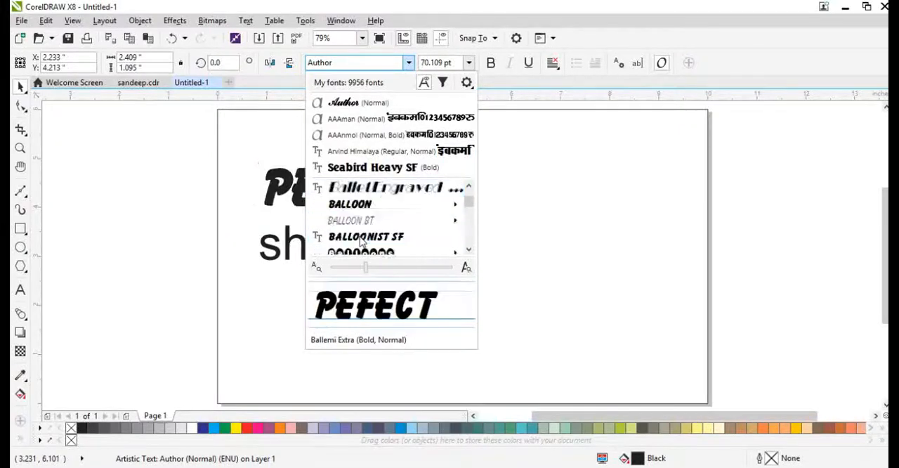
{"action": "scroll", "coordinate": [359, 238], "scroll_direction": "down", "scroll_amount": 3}
{"action": "scroll", "coordinate": [355, 221], "scroll_direction": "up", "scroll_amount": 2}
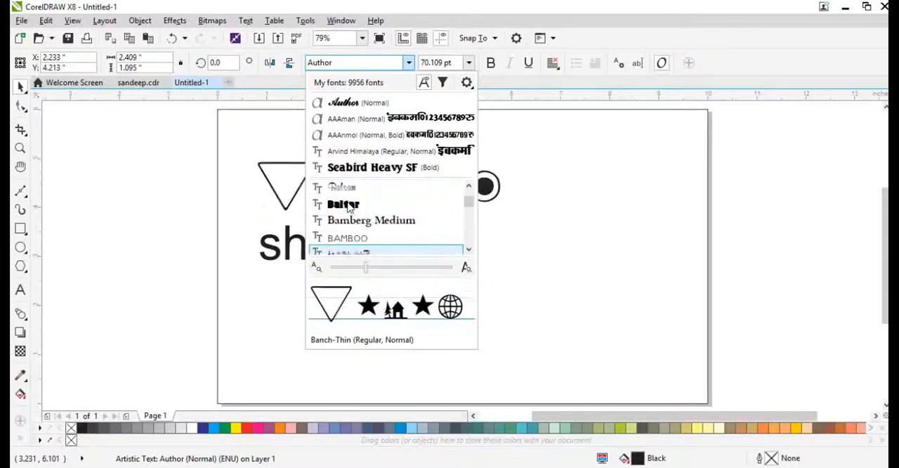
{"action": "scroll", "coordinate": [348, 207], "scroll_direction": "down", "scroll_amount": 2}
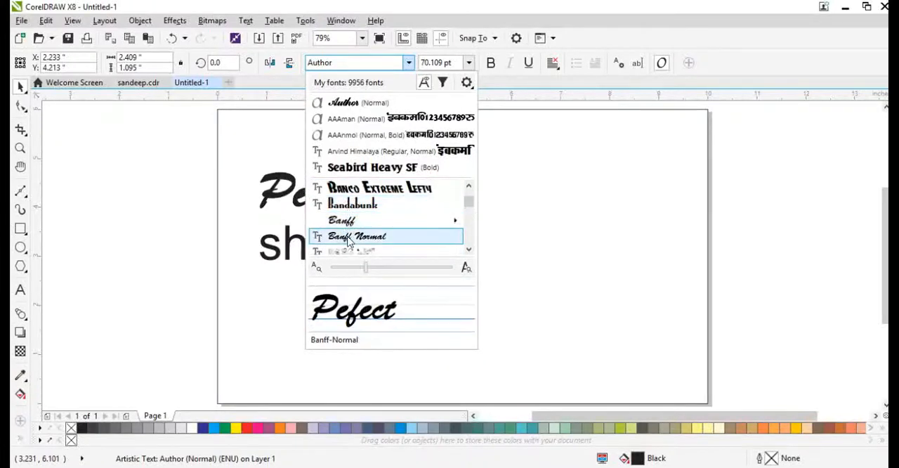
{"action": "left_click", "coordinate": [370, 191]}
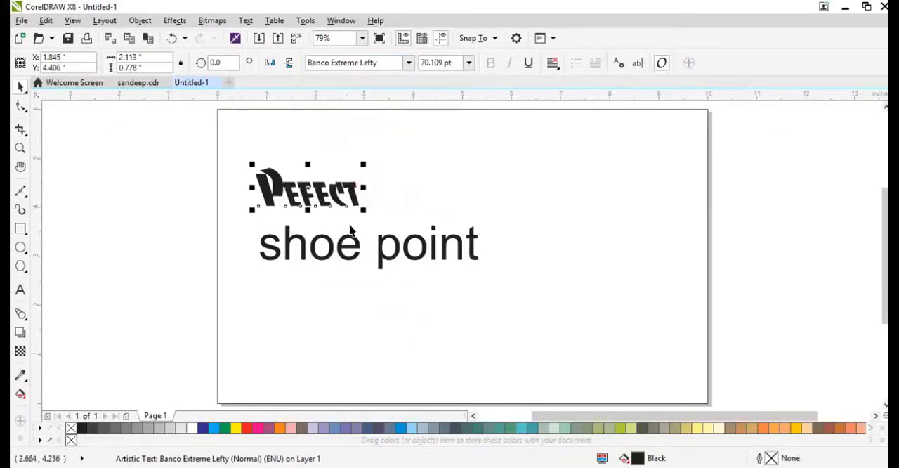
Step: Set the font of the lower text "shoe point" to Banff
{"action": "left_click", "coordinate": [378, 260]}
{"action": "left_click", "coordinate": [408, 63]}
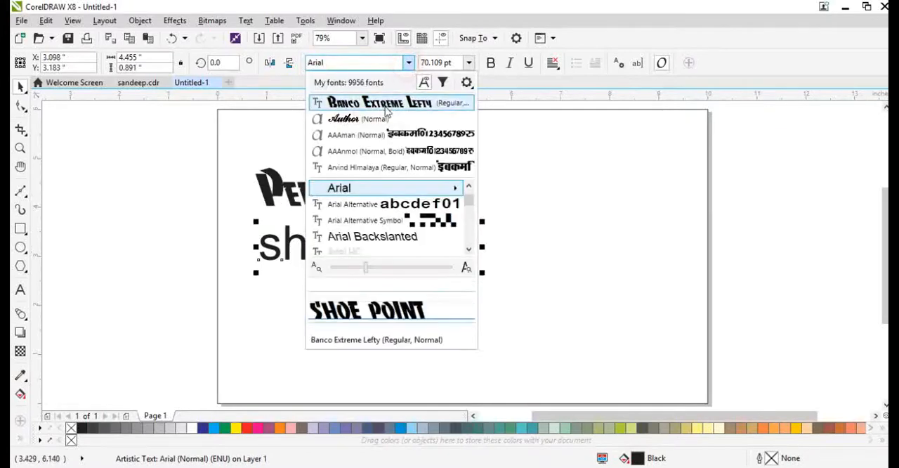
{"action": "left_click", "coordinate": [385, 105]}
{"action": "left_click", "coordinate": [408, 63]}
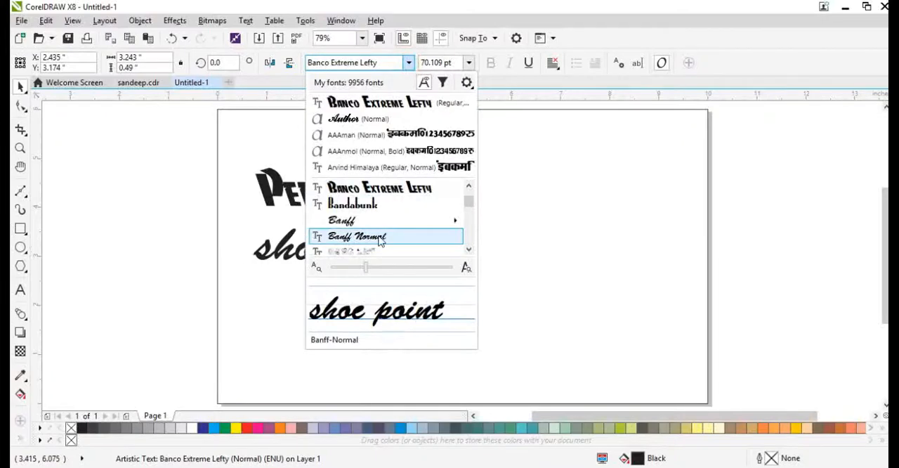
{"action": "left_click", "coordinate": [372, 232]}
Step: Change the case of the whole lower text so that it reads "Shoe Point"
{"action": "double_click", "coordinate": [370, 246]}
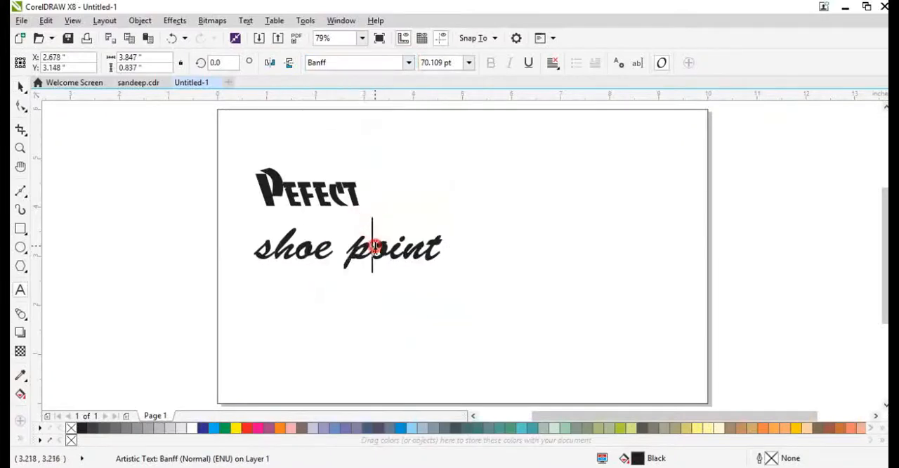
{"action": "key", "text": "ctrl+a"}
{"action": "key", "text": "shift+F3"}
{"action": "left_click", "coordinate": [391, 285]}
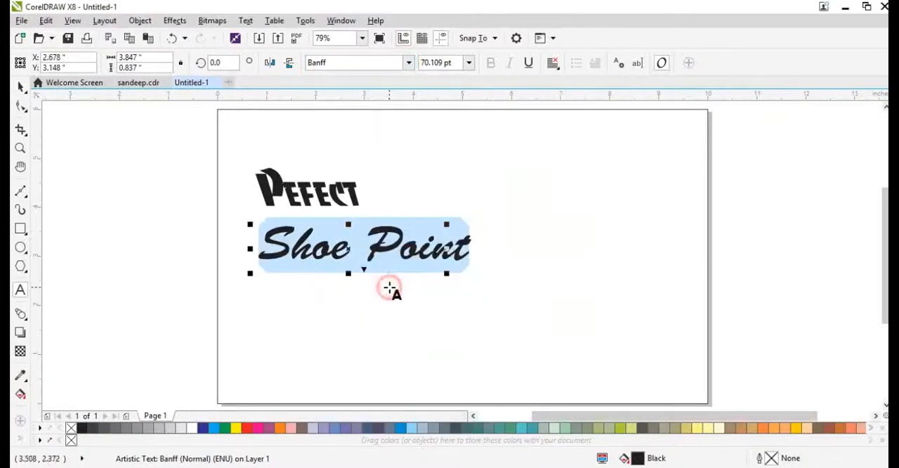
{"action": "key", "text": "Escape"}
Step: Move "Shoe Point" to about X 5.38, Y 3.42 inches and "Pefect" to about X 2.68, Y 4.41 inches
{"action": "left_click_drag", "start_coordinate": [401, 251], "coordinate": [524, 243]}
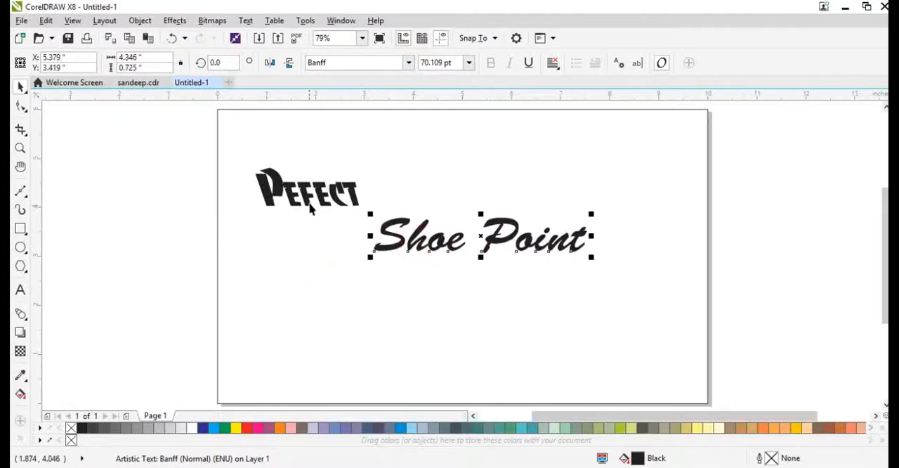
{"action": "left_click_drag", "start_coordinate": [328, 191], "coordinate": [371, 190]}
Step: Try to correct the spelling of "Pefect" by inserting the missing "r" within the word
{"action": "scroll", "coordinate": [338, 193], "scroll_direction": "up", "scroll_amount": 3}
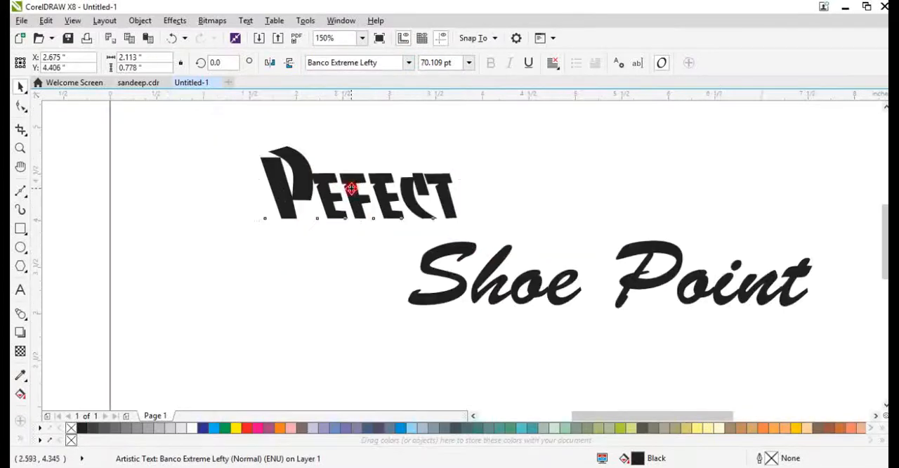
{"action": "double_click", "coordinate": [348, 186]}
{"action": "type", "text": "R"}
{"action": "key", "text": "ctrl+space"}
{"action": "double_click", "coordinate": [382, 186]}
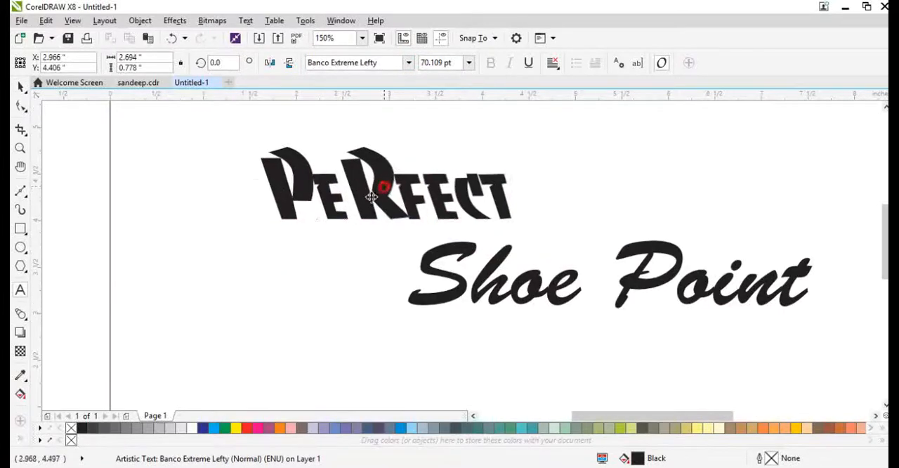
{"action": "key", "text": "End"}
{"action": "type", "text": "R"}
Step: Replace the whole upper text with the correctly spelled word "Perfect", using a small "r"
{"action": "key", "text": "ctrl+a"}
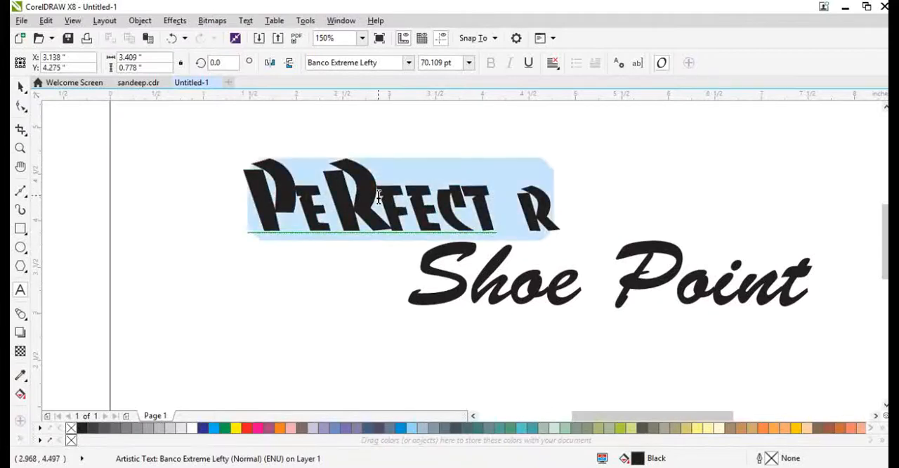
{"action": "type", "text": "PeRFECT"}
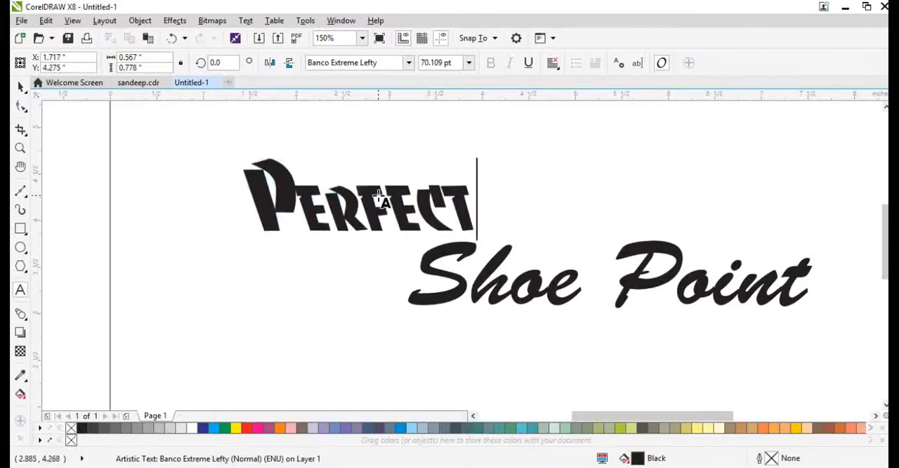
{"action": "key", "text": "ctrl+space"}
Step: Change the font of "Perfect" to Baste
{"action": "left_click", "coordinate": [408, 62]}
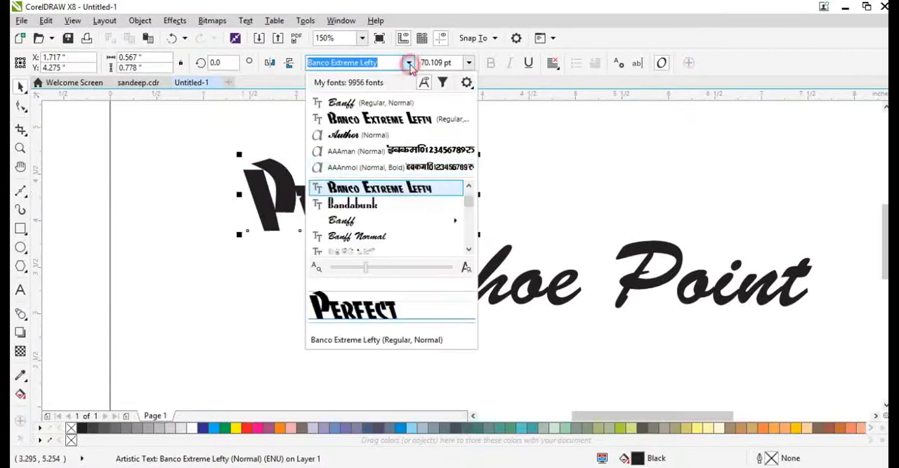
{"action": "scroll", "coordinate": [366, 229], "scroll_direction": "down", "scroll_amount": 3}
{"action": "scroll", "coordinate": [365, 229], "scroll_direction": "down", "scroll_amount": 2}
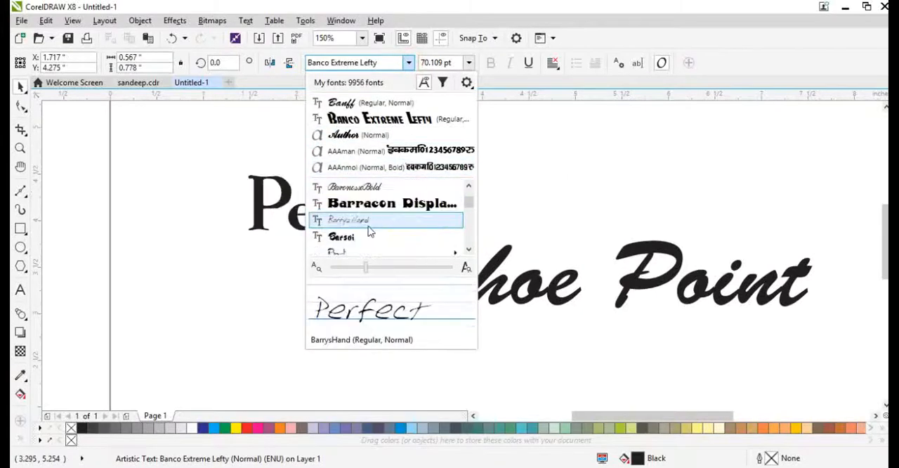
{"action": "scroll", "coordinate": [364, 219], "scroll_direction": "down", "scroll_amount": 1}
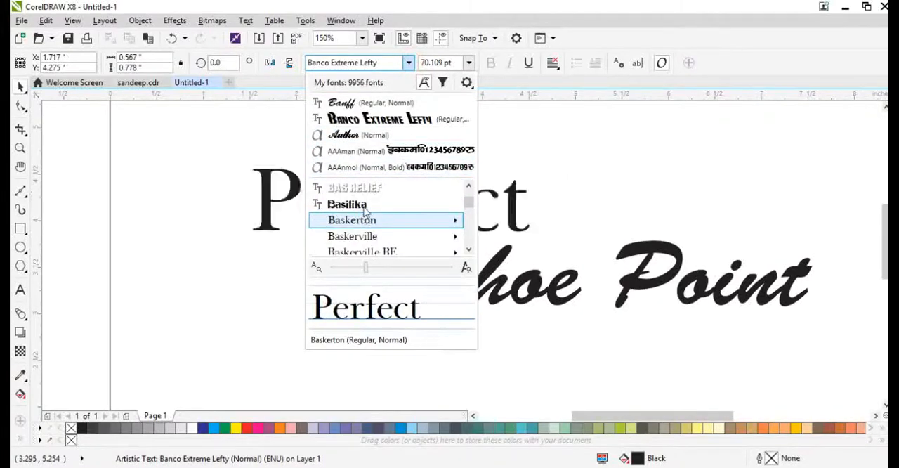
{"action": "scroll", "coordinate": [363, 211], "scroll_direction": "down", "scroll_amount": 2}
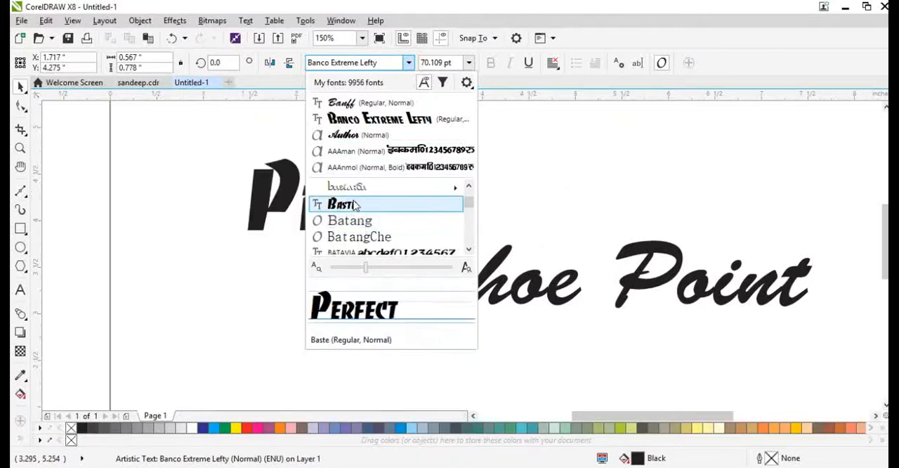
{"action": "key", "text": "Escape"}
Step: Enlarge "Perfect" to about 163.8 pt and move "Shoe Point" beneath it, to about X 4.7, Y 3.04 inches
{"action": "scroll", "coordinate": [321, 206], "scroll_direction": "down", "scroll_amount": 1}
{"action": "left_click_drag", "start_coordinate": [404, 177], "coordinate": [555, 144]}
{"action": "left_click_drag", "start_coordinate": [531, 190], "coordinate": [447, 276]}
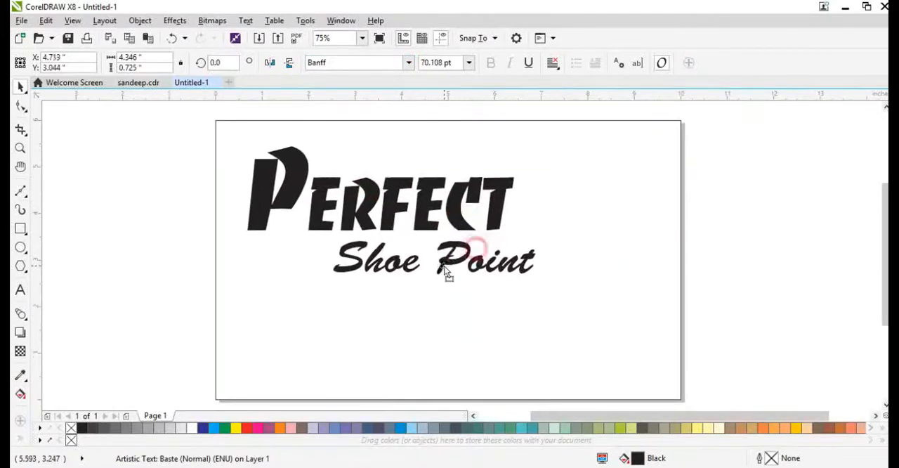
Step: Try to adjust the size and position of "Shoe Point" beneath "Perfect"
{"action": "left_click", "coordinate": [448, 271]}
{"action": "left_click_drag", "start_coordinate": [540, 278], "coordinate": [541, 267]}
{"action": "left_click_drag", "start_coordinate": [486, 260], "coordinate": [493, 266]}
{"action": "key", "text": "ctrl+z"}
{"action": "key", "text": "ctrl+z"}
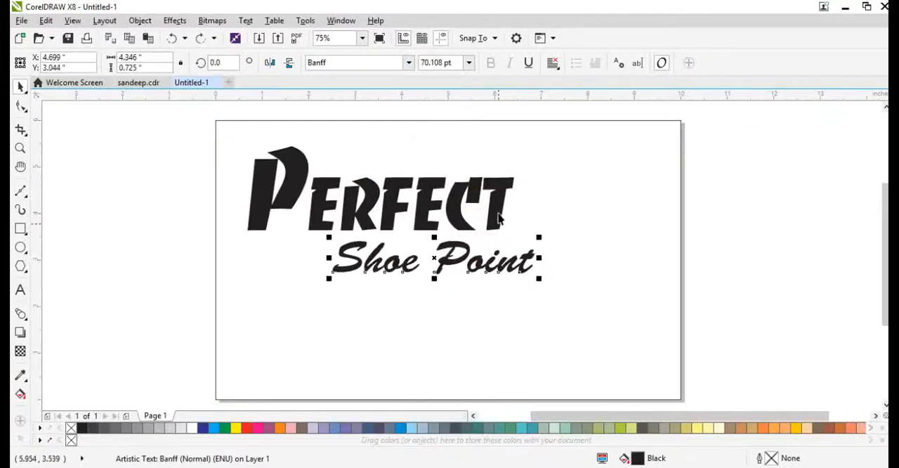
Step: Nudge "Perfect" slightly down and to the right, closer to "Shoe Point"
{"action": "left_click_drag", "start_coordinate": [498, 212], "coordinate": [506, 216]}
{"action": "left_click", "coordinate": [560, 225]}
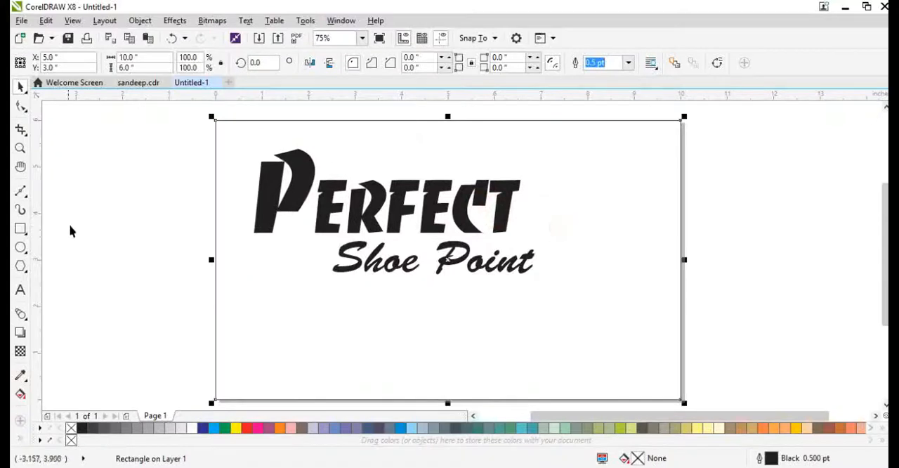
{"action": "key", "text": "F4"}
{"action": "left_click", "coordinate": [745, 343]}
{"action": "left_click", "coordinate": [455, 258]}
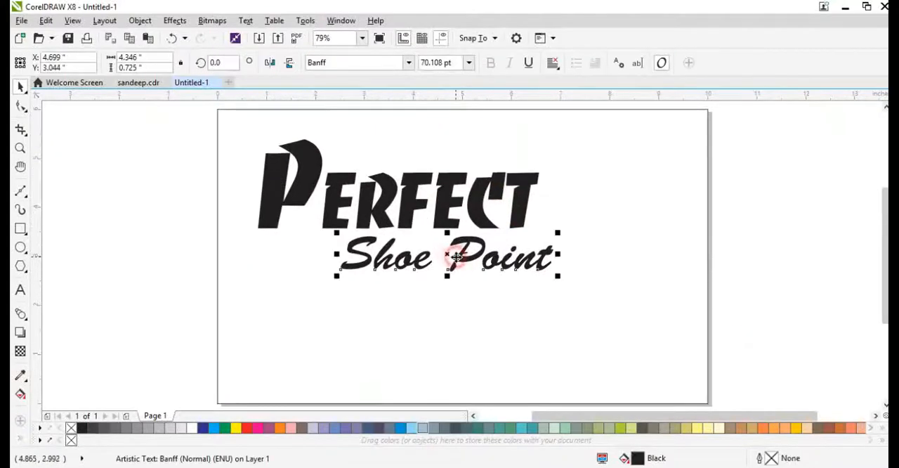
{"action": "left_click", "coordinate": [479, 277]}
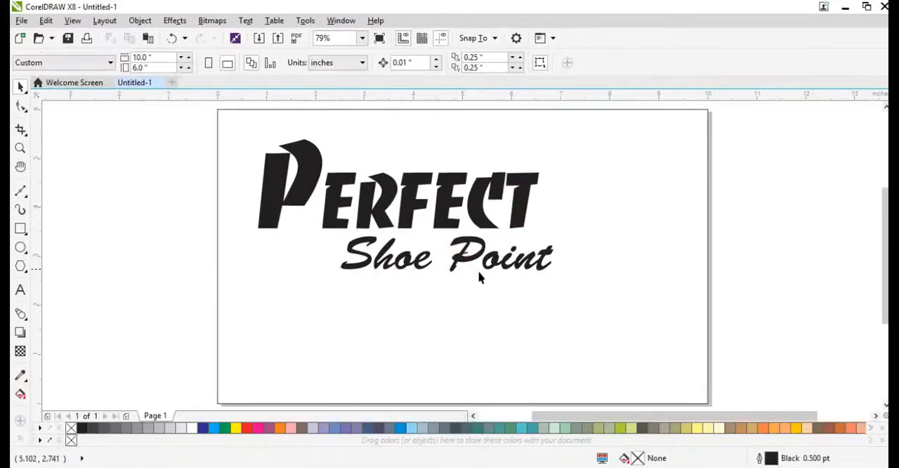
{"action": "left_click", "coordinate": [478, 258]}
Step: Duplicate "Perfect" below, shrink the copy to about 35.8 pt and place it beneath "Shoe Point" at about X 1.85, Y 2.32 inches
{"action": "left_click_drag", "start_coordinate": [486, 224], "coordinate": [540, 355]}
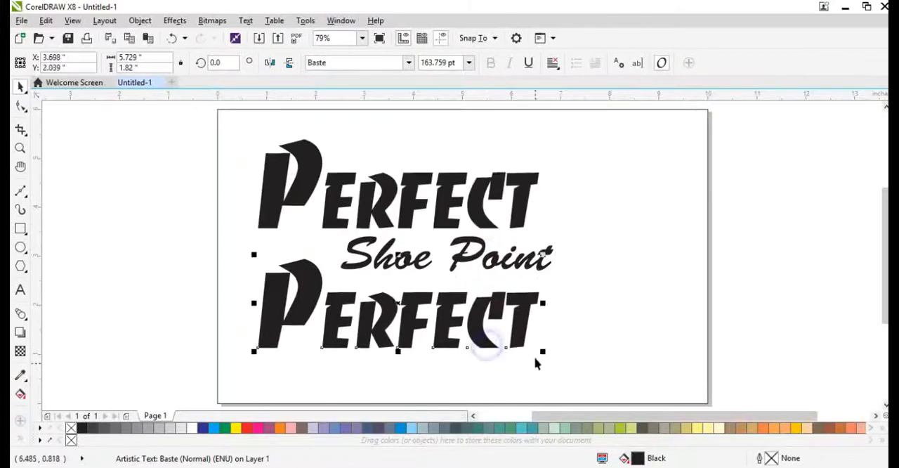
{"action": "left_click_drag", "start_coordinate": [410, 351], "coordinate": [321, 327]}
{"action": "left_click_drag", "start_coordinate": [308, 279], "coordinate": [327, 300]}
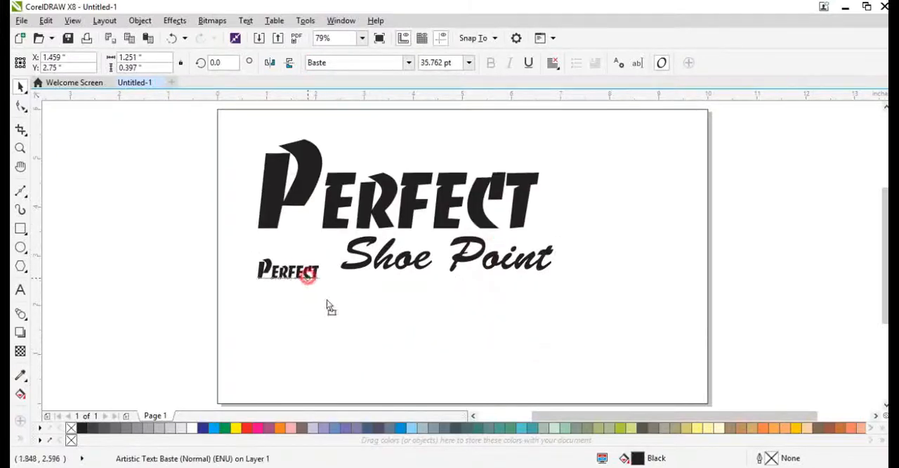
Step: Replace the small copy's text with the tagline "All branded shoes are available here"
{"action": "double_click", "coordinate": [327, 299]}
{"action": "scroll", "coordinate": [327, 299], "scroll_direction": "up", "scroll_amount": 1}
{"action": "key", "text": "ctrl+a"}
{"action": "type", "text": "Al"}
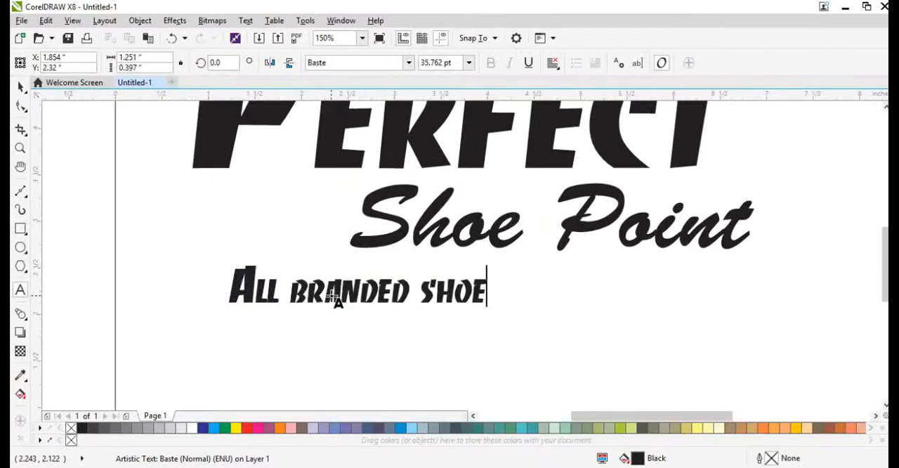
{"action": "type", "text": "l branded shoes are ava"}
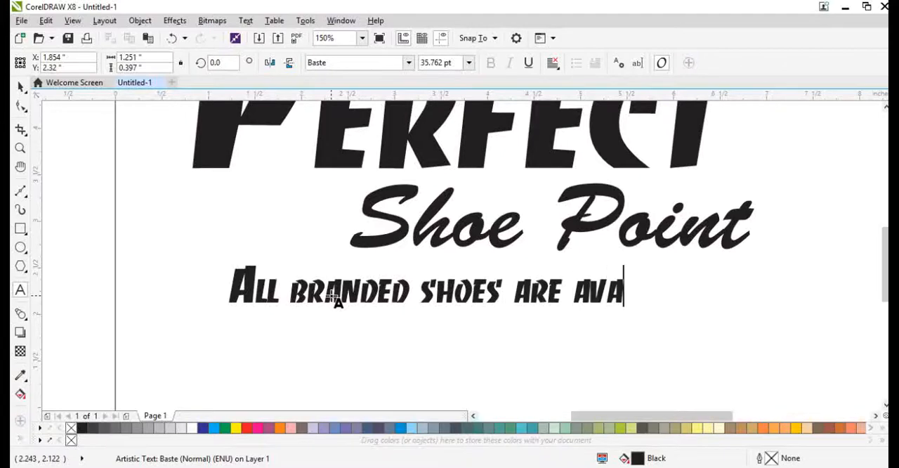
{"action": "type", "text": "ilable here"}
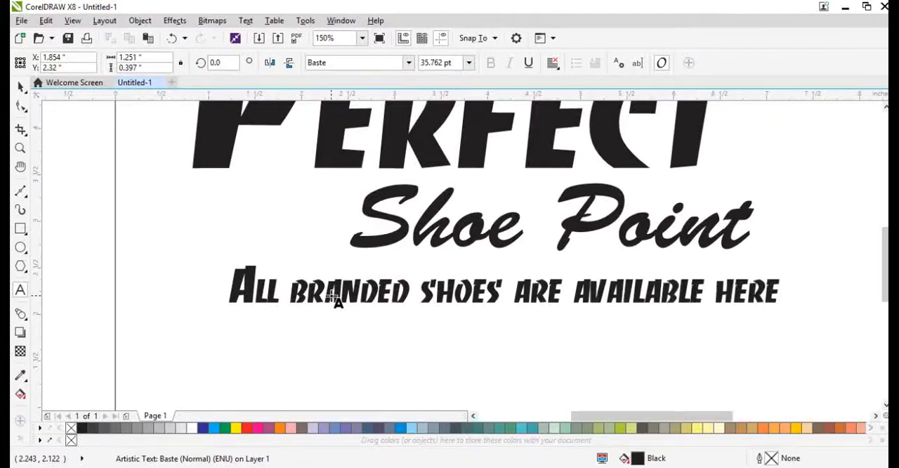
{"action": "key", "text": "ctrl+space"}
{"action": "scroll", "coordinate": [340, 296], "scroll_direction": "down", "scroll_amount": 1}
{"action": "left_click", "coordinate": [399, 345]}
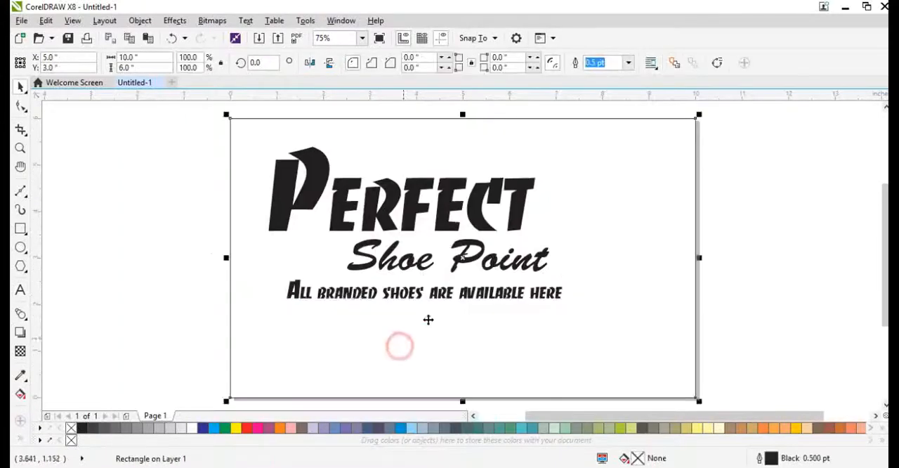
Step: Move the tagline directly under "Shoe Point", to about X 3.8, Y 2.35 inches
{"action": "key", "text": "F4"}
{"action": "left_click", "coordinate": [180, 301]}
{"action": "left_click_drag", "start_coordinate": [345, 295], "coordinate": [322, 316]}
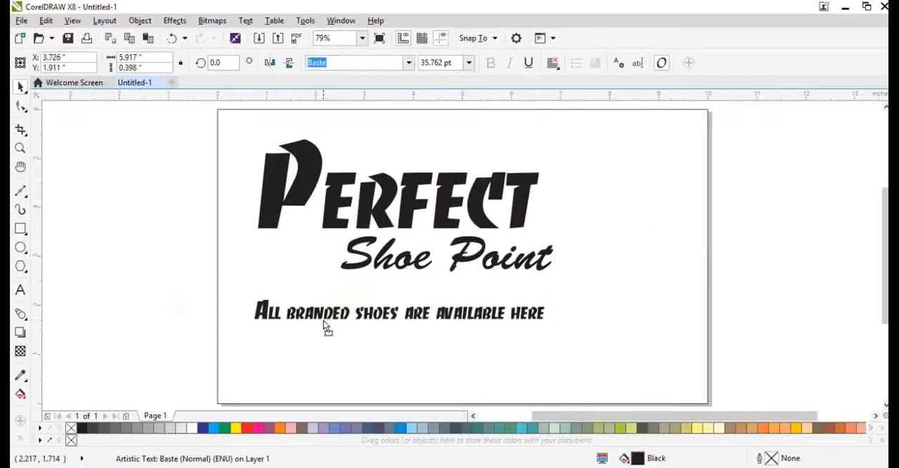
{"action": "left_click_drag", "start_coordinate": [411, 314], "coordinate": [417, 292]}
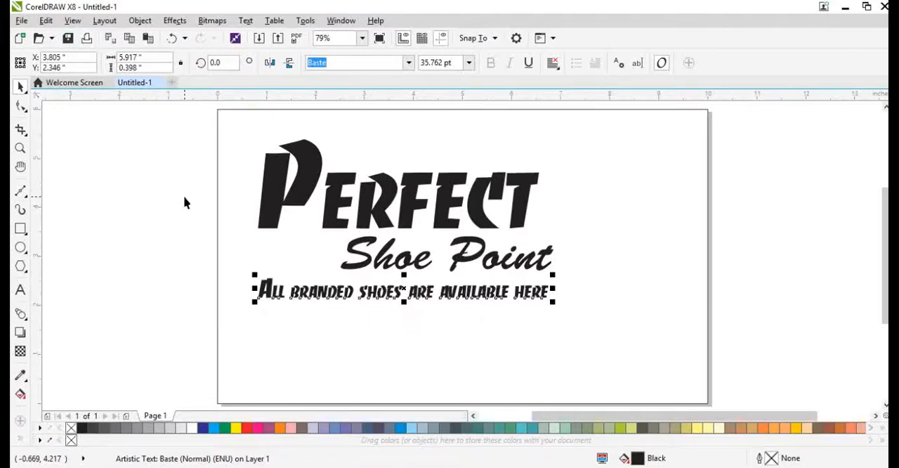
{"action": "left_click", "coordinate": [668, 192]}
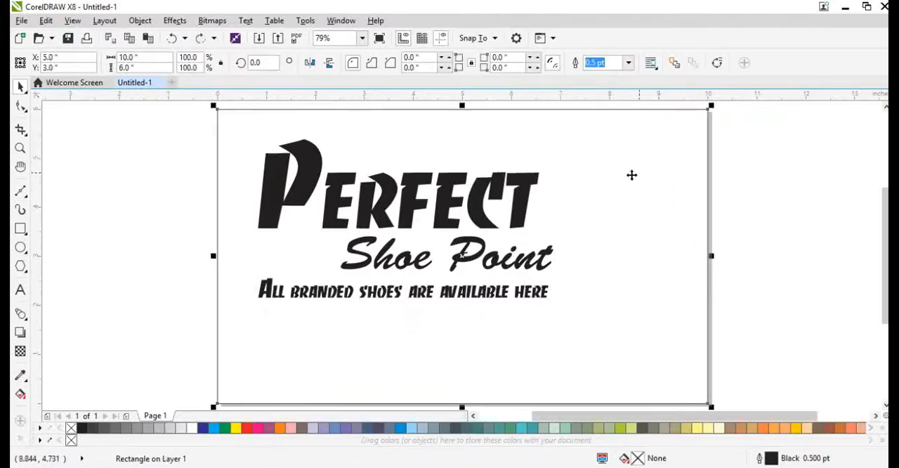
{"action": "left_click", "coordinate": [130, 290]}
{"action": "left_click", "coordinate": [375, 214]}
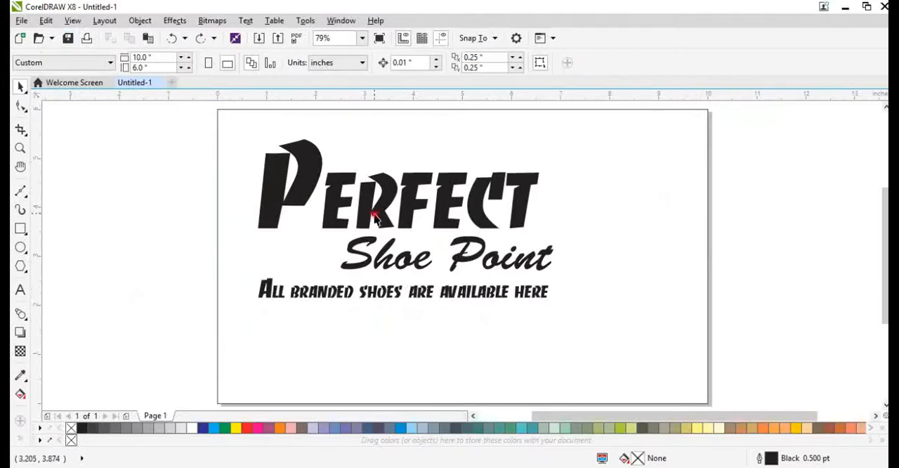
{"action": "left_click_drag", "start_coordinate": [608, 311], "coordinate": [694, 289]}
{"action": "key", "text": "ctrl+z"}
{"action": "left_click", "coordinate": [714, 289]}
{"action": "key", "text": "ctrl+z"}
{"action": "left_click", "coordinate": [768, 299]}
{"action": "left_click_drag", "start_coordinate": [638, 325], "coordinate": [675, 292]}
{"action": "key", "text": "ctrl+z"}
{"action": "left_click", "coordinate": [751, 289]}
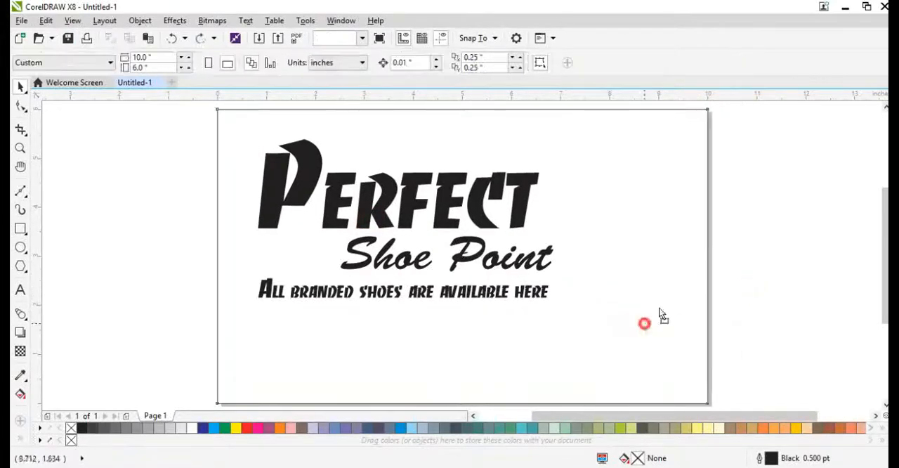
{"action": "left_click_drag", "start_coordinate": [644, 323], "coordinate": [670, 293]}
{"action": "key", "text": "ctrl+z"}
{"action": "left_click", "coordinate": [749, 300]}
{"action": "left_click_drag", "start_coordinate": [675, 326], "coordinate": [698, 292]}
{"action": "key", "text": "ctrl+z"}
{"action": "left_click", "coordinate": [752, 295]}
Step: Turn a reduced copy of the page frame, about 2.01 by 1.20 inches, into a triangle by deleting a corner node, and mirror it horizontally
{"action": "left_click", "coordinate": [618, 326]}
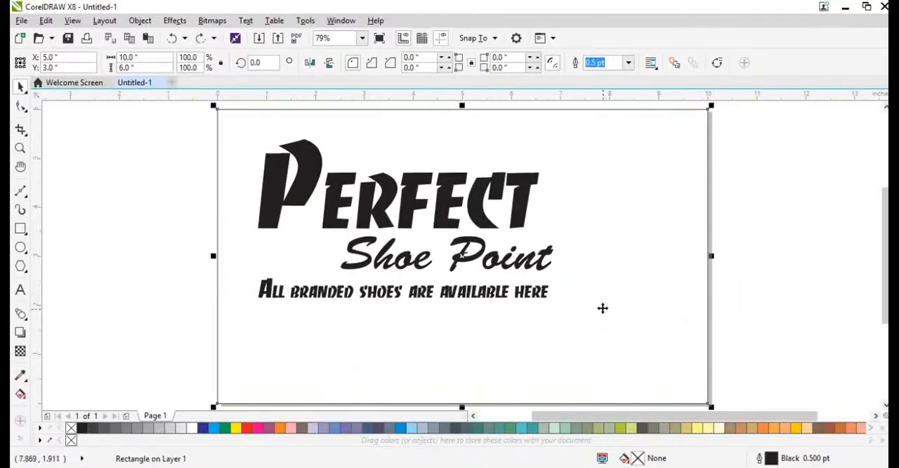
{"action": "left_click_drag", "start_coordinate": [709, 405], "coordinate": [318, 169]}
{"action": "key", "text": "ctrl+q"}
{"action": "double_click", "coordinate": [255, 131]}
{"action": "left_click", "coordinate": [251, 132]}
{"action": "key", "text": "Delete"}
{"action": "key", "text": "space"}
{"action": "left_click", "coordinate": [308, 64]}
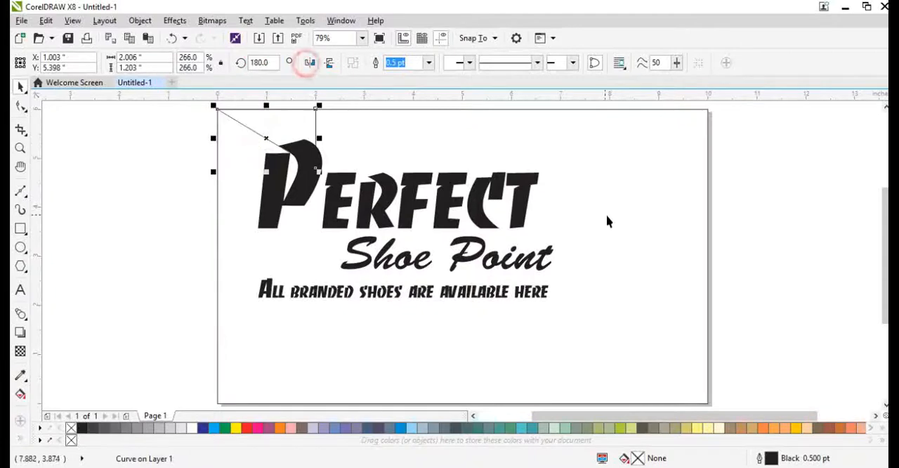
Step: Align the triangle with the page frame's right edge and enlarge it to about 2.43 by 1.46 inches
{"action": "left_click", "coordinate": [607, 215], "text": "shift"}
{"action": "key", "text": "r"}
{"action": "left_click", "coordinate": [752, 250]}
{"action": "left_click", "coordinate": [678, 142]}
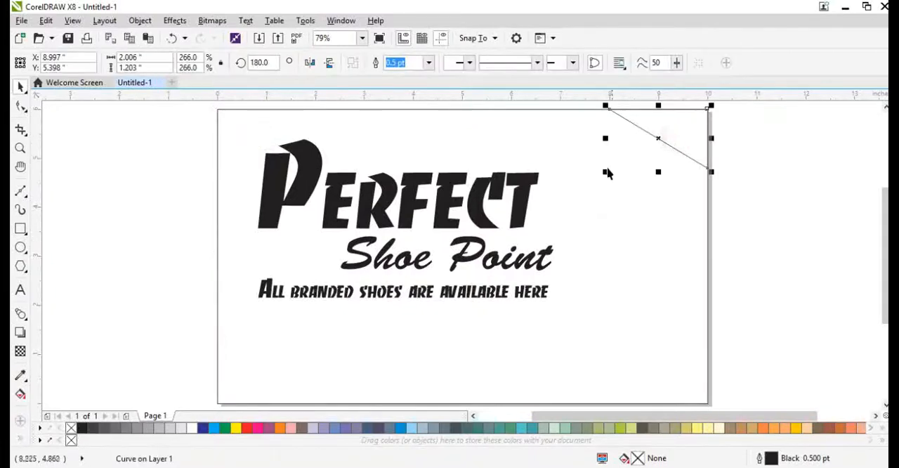
{"action": "left_click_drag", "start_coordinate": [593, 187], "coordinate": [580, 208]}
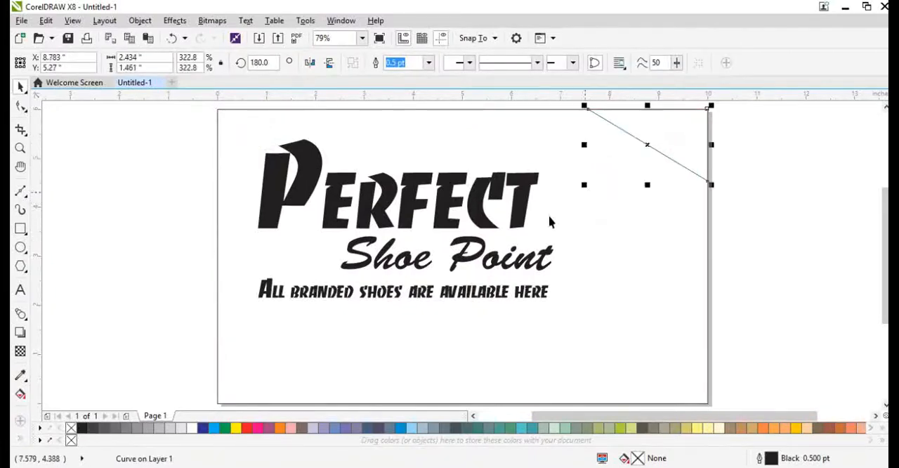
Step: Draw a rectangle about 10 by 2.4 inches across the full page width over the shop name and fill it white
{"action": "left_click", "coordinate": [21, 232]}
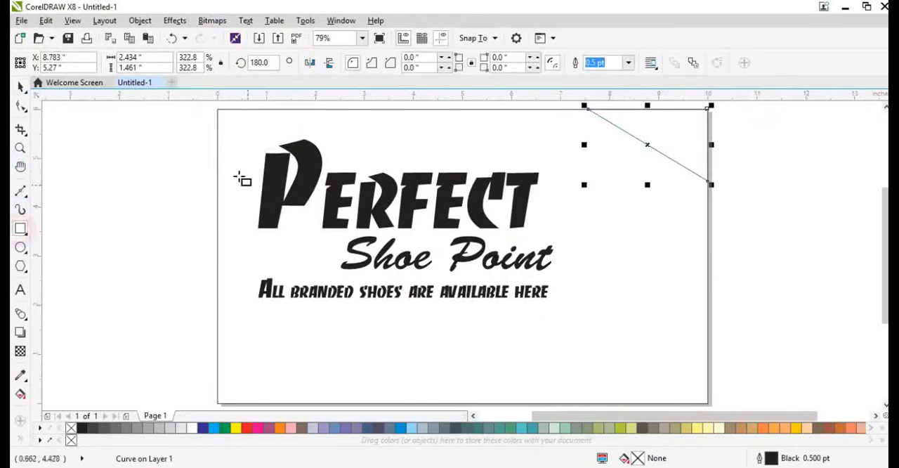
{"action": "left_click_drag", "start_coordinate": [217, 163], "coordinate": [708, 282]}
{"action": "key", "text": "space"}
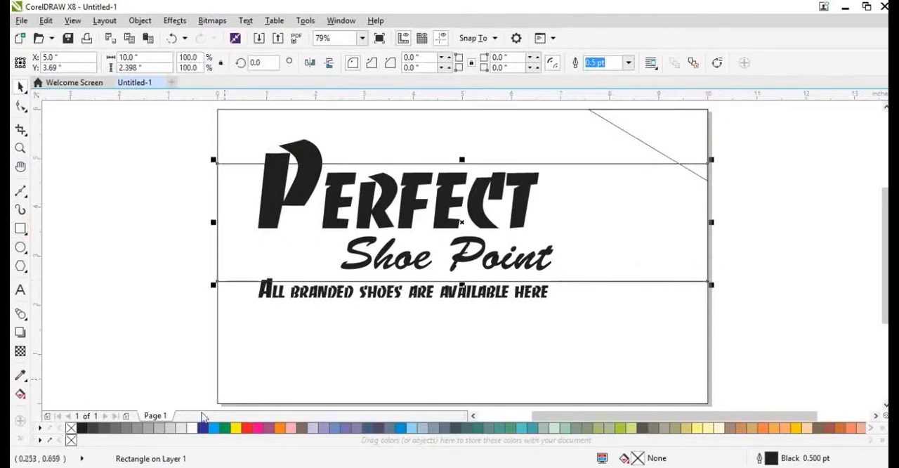
{"action": "left_click", "coordinate": [195, 426]}
{"action": "left_click", "coordinate": [307, 348]}
Step: Duplicate the white rectangle straight down, placing the copy at about Y 3.57 inches
{"action": "left_click_drag", "start_coordinate": [292, 244], "coordinate": [336, 236]}
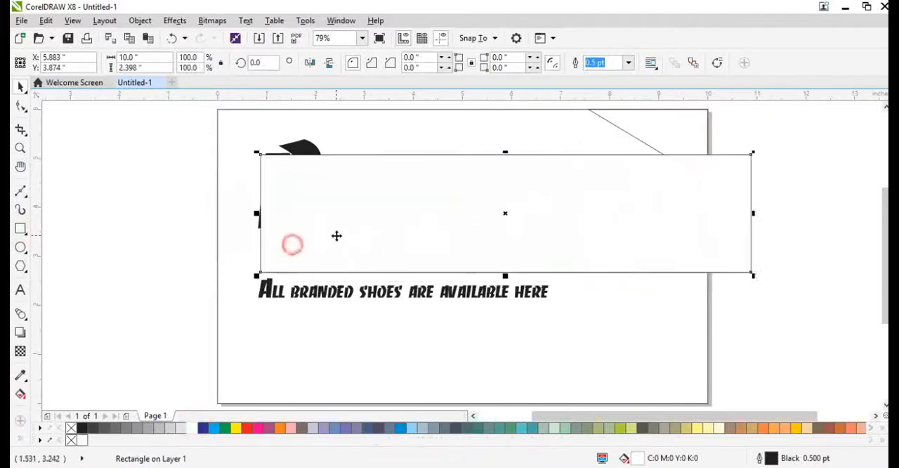
{"action": "key", "text": "ctrl+z"}
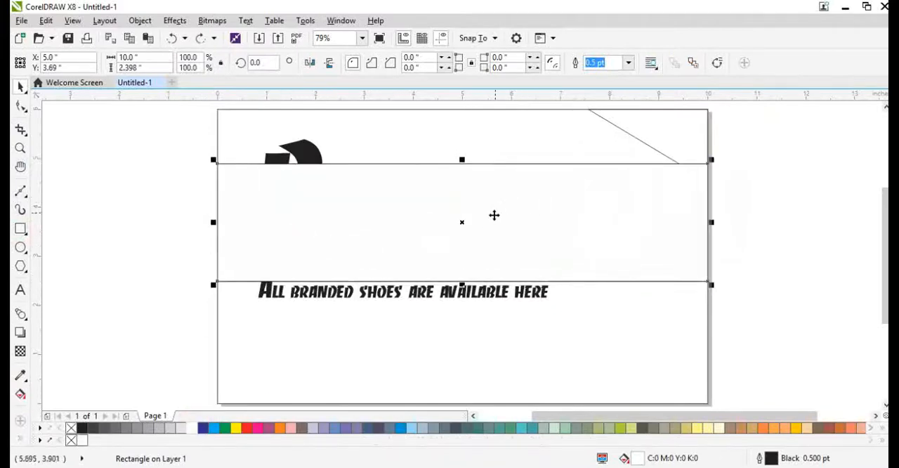
{"action": "left_click_drag", "start_coordinate": [492, 217], "coordinate": [489, 225]}
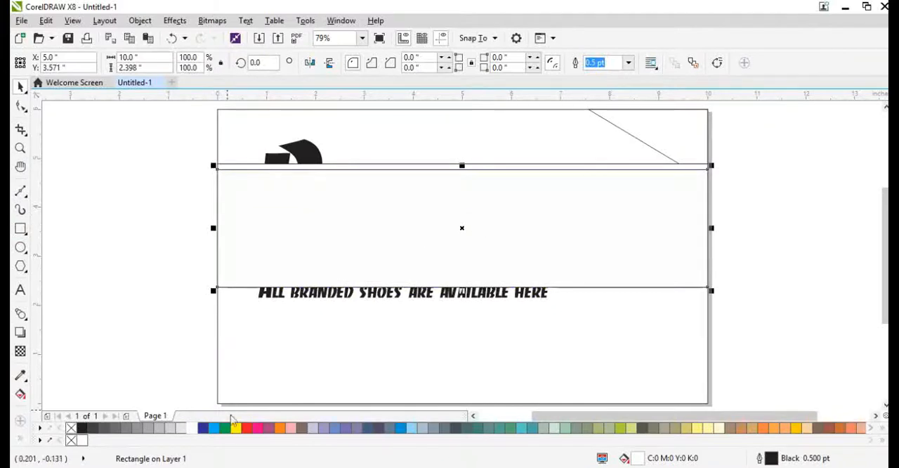
Step: Convert the copy to curves, arch its lower edge upward and stretch its height to about 2.54 inches
{"action": "key", "text": "ctrl+q"}
{"action": "double_click", "coordinate": [450, 286]}
{"action": "double_click", "coordinate": [450, 286]}
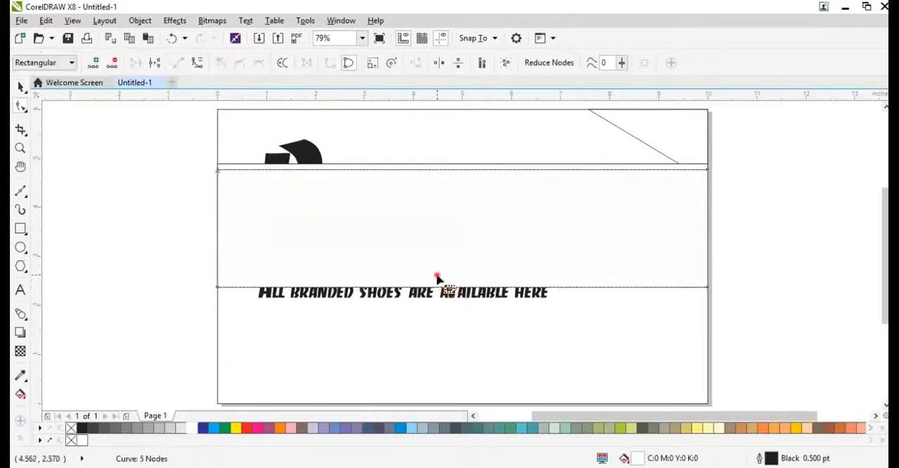
{"action": "left_click", "coordinate": [197, 64]}
{"action": "scroll", "coordinate": [443, 295], "scroll_direction": "up", "scroll_amount": 3}
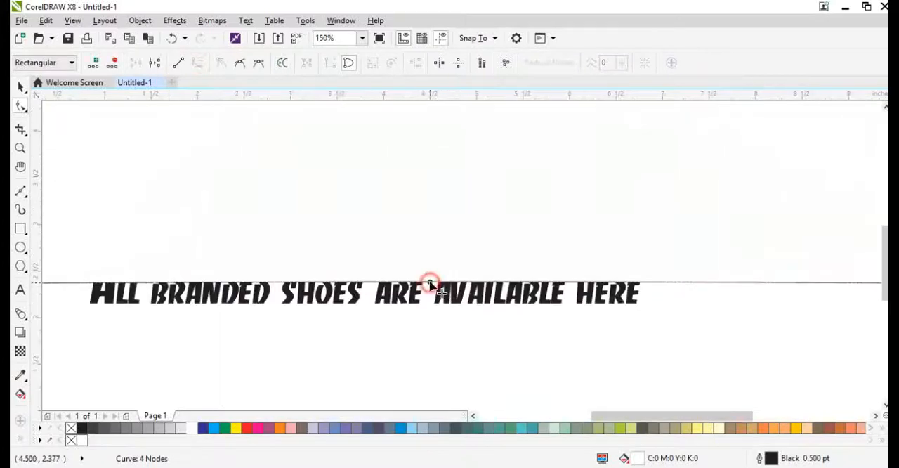
{"action": "left_click_drag", "start_coordinate": [429, 283], "coordinate": [434, 266]}
{"action": "key", "text": "space"}
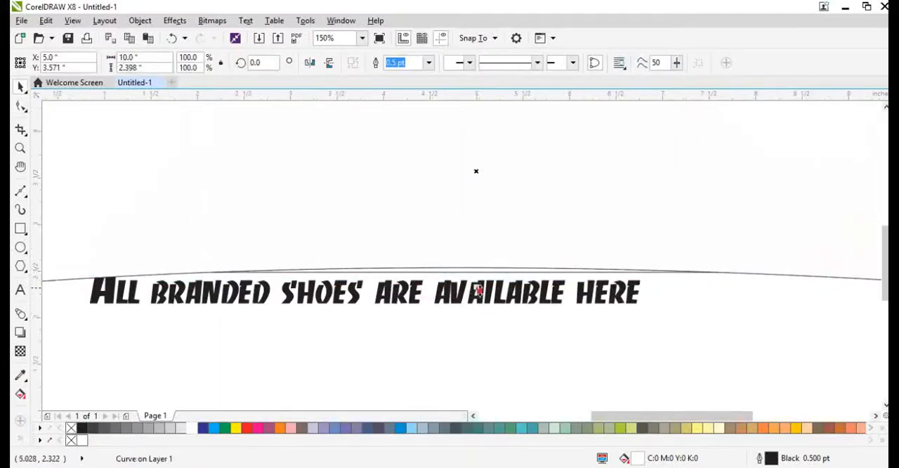
{"action": "left_click_drag", "start_coordinate": [478, 290], "coordinate": [479, 302]}
Step: Fill and outline the arched shape with 40% black and place it behind the white rectangle at about Y 3.56 inches
{"action": "left_click", "coordinate": [148, 429]}
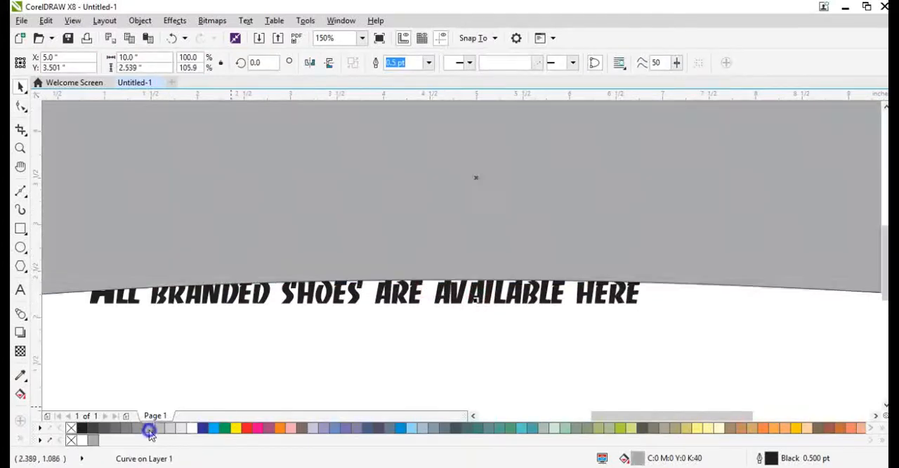
{"action": "right_click", "coordinate": [149, 429]}
{"action": "key", "text": "shift+F2"}
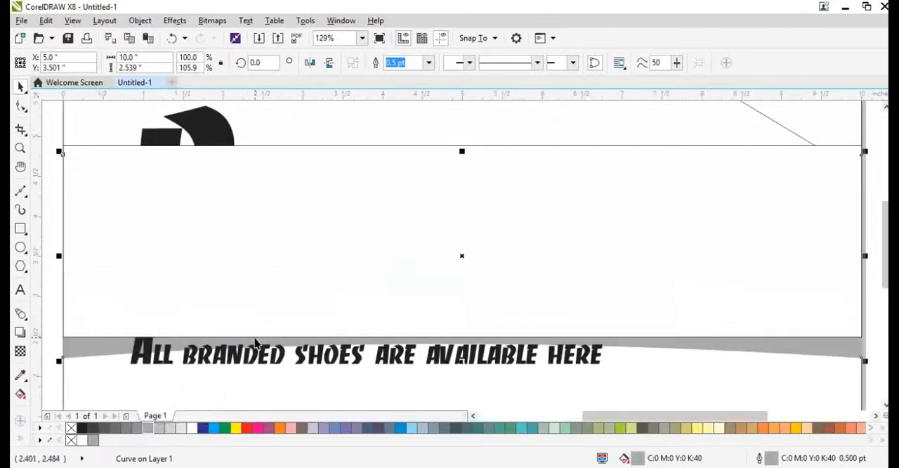
Step: Convert the grey arched shape to a bitmap and soften it with a Gaussian Blur, raising the radius above 8 pixels
{"action": "left_click", "coordinate": [212, 20]}
{"action": "left_click", "coordinate": [231, 41]}
{"action": "left_click", "coordinate": [212, 21]}
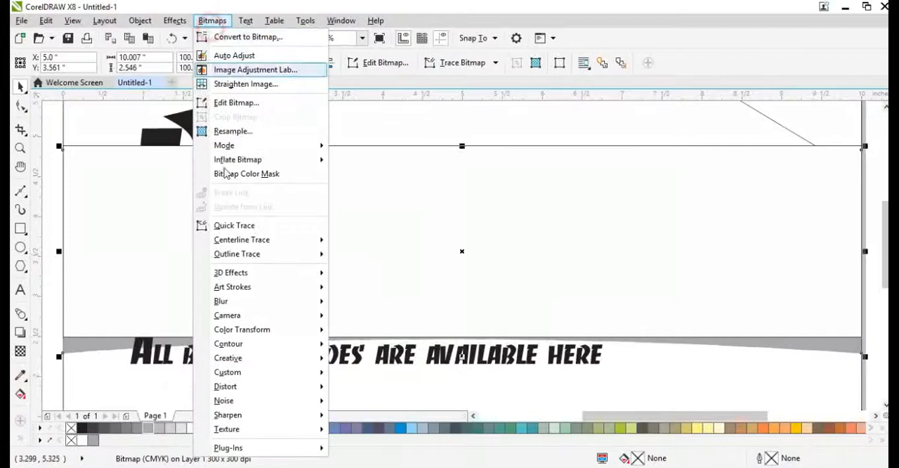
{"action": "left_click", "coordinate": [226, 303]}
{"action": "left_click", "coordinate": [371, 316]}
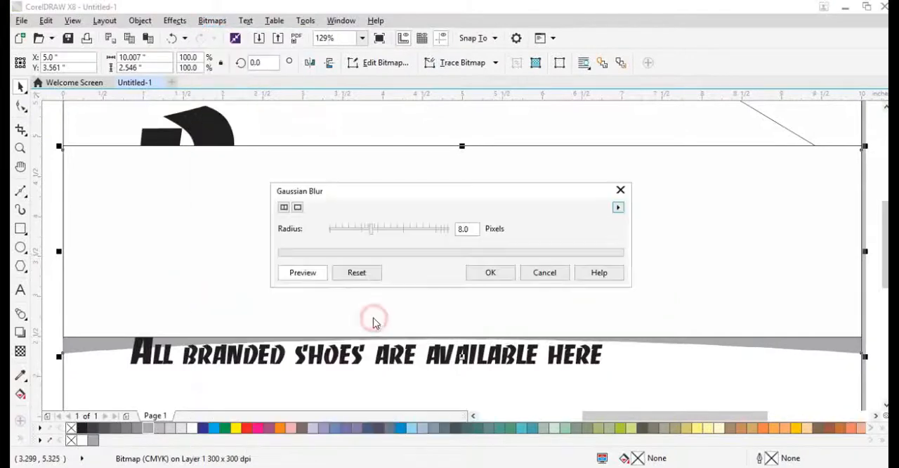
{"action": "left_click_drag", "start_coordinate": [379, 236], "coordinate": [391, 235]}
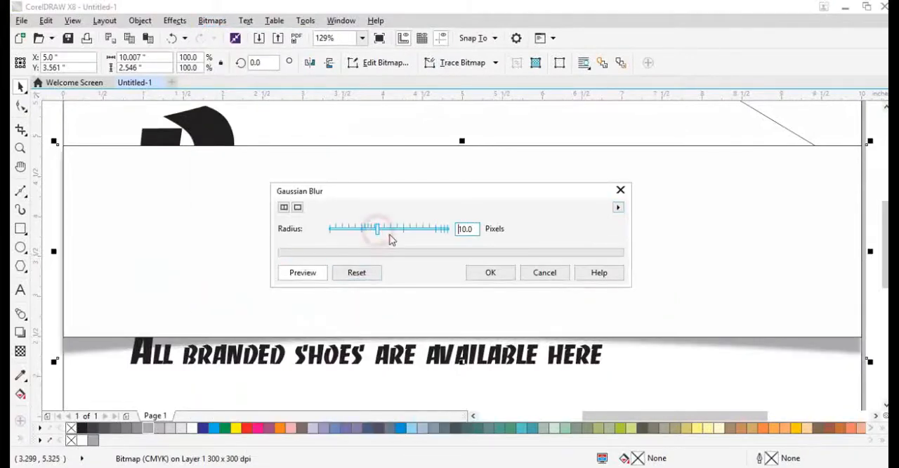
{"action": "left_click", "coordinate": [491, 273]}
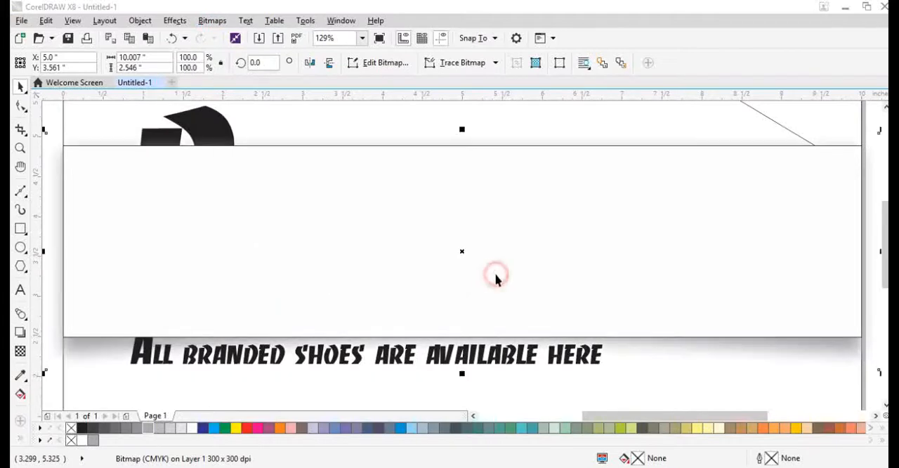
Step: Lower the upper edge of the blurred shadow bitmap slightly so it sits beneath the top of the white band
{"action": "scroll", "coordinate": [416, 289], "scroll_direction": "down", "scroll_amount": 2}
{"action": "key", "text": "F10"}
{"action": "left_click_drag", "start_coordinate": [217, 191], "coordinate": [642, 257]}
{"action": "key", "text": "Down"}
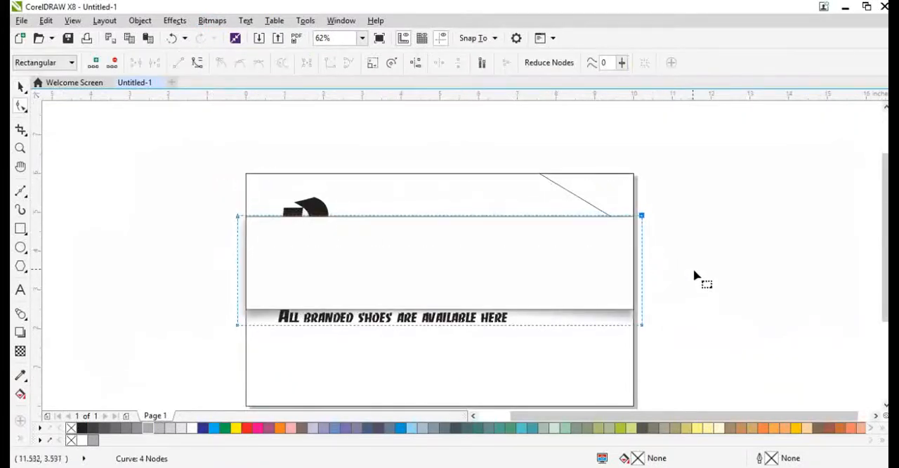
{"action": "key", "text": "Down"}
{"action": "key", "text": "Down"}
{"action": "key", "text": "Down"}
{"action": "key", "text": "Down"}
{"action": "key", "text": "Down"}
{"action": "key", "text": "Down"}
{"action": "key", "text": "Down"}
{"action": "key", "text": "Down"}
{"action": "key", "text": "Down"}
{"action": "key", "text": "Down"}
{"action": "key", "text": "Down"}
{"action": "key", "text": "Down"}
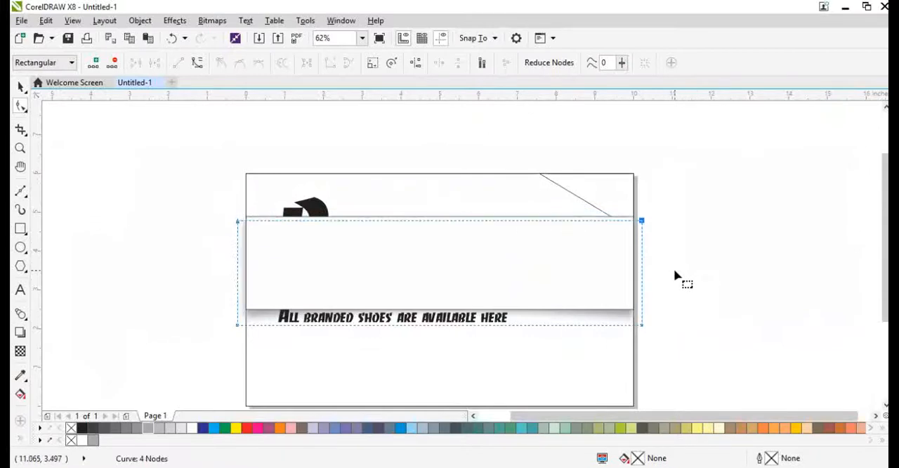
Step: Intersect the shadow bitmap with the page-sized rectangle and delete the original bitmap that overhangs the page edges
{"action": "key", "text": "space"}
{"action": "left_click", "coordinate": [675, 270]}
{"action": "left_click", "coordinate": [610, 347]}
{"action": "left_click", "coordinate": [615, 316], "text": "shift"}
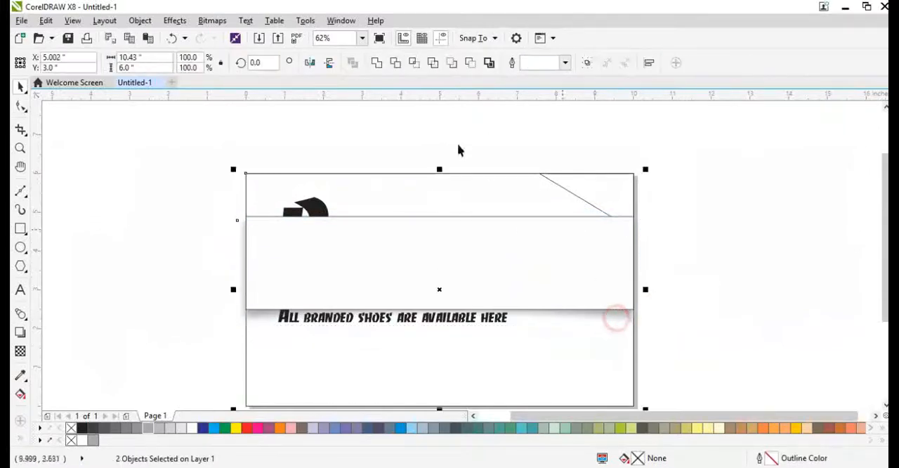
{"action": "left_click", "coordinate": [415, 63]}
{"action": "left_click", "coordinate": [678, 293]}
{"action": "left_click", "coordinate": [642, 313]}
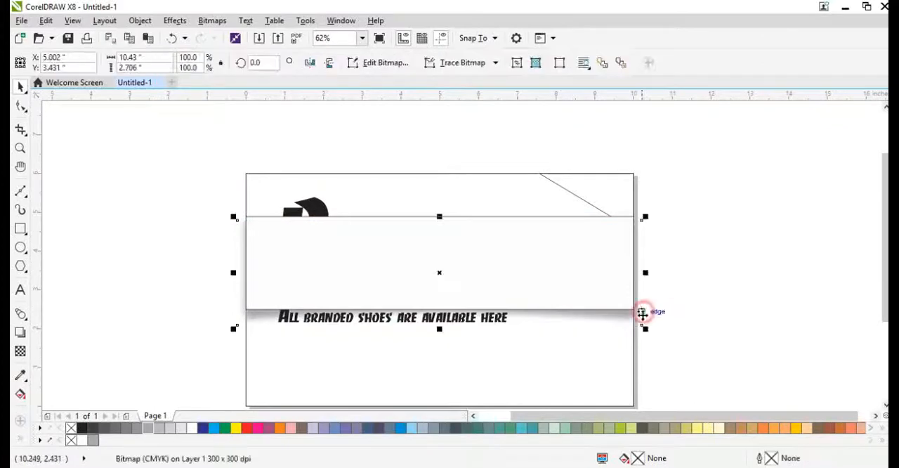
{"action": "key", "text": "Delete"}
Step: Bring the Perfect, Shoe Point and tagline texts in front of the white band
{"action": "left_click", "coordinate": [616, 356]}
{"action": "key", "text": "shift+F2"}
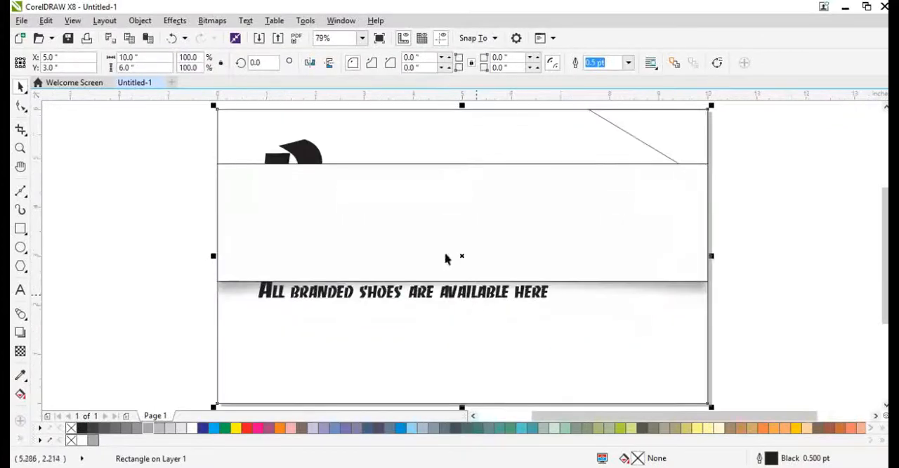
{"action": "left_click_drag", "start_coordinate": [174, 130], "coordinate": [624, 344]}
{"action": "key", "text": "shift+Page_Up"}
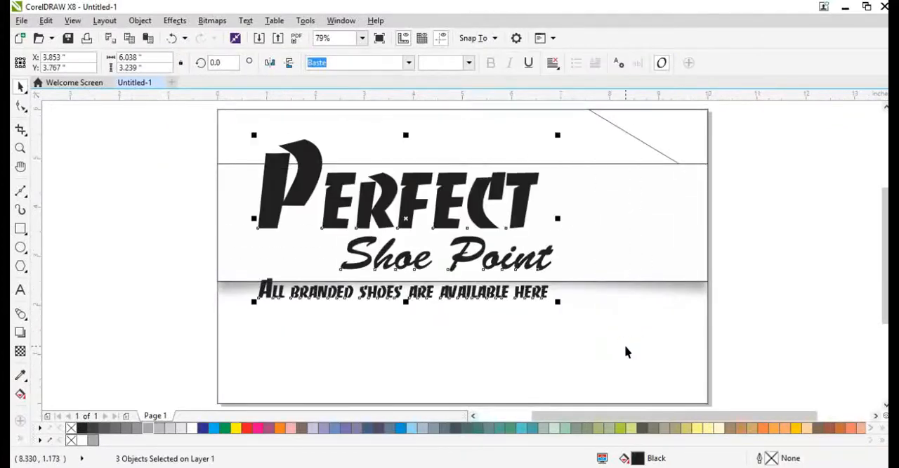
Step: Widen the Shoe Point text to about 4.45 inches and shift the tagline right and slightly down below the band's shadow
{"action": "left_click", "coordinate": [586, 356]}
{"action": "left_click", "coordinate": [529, 259]}
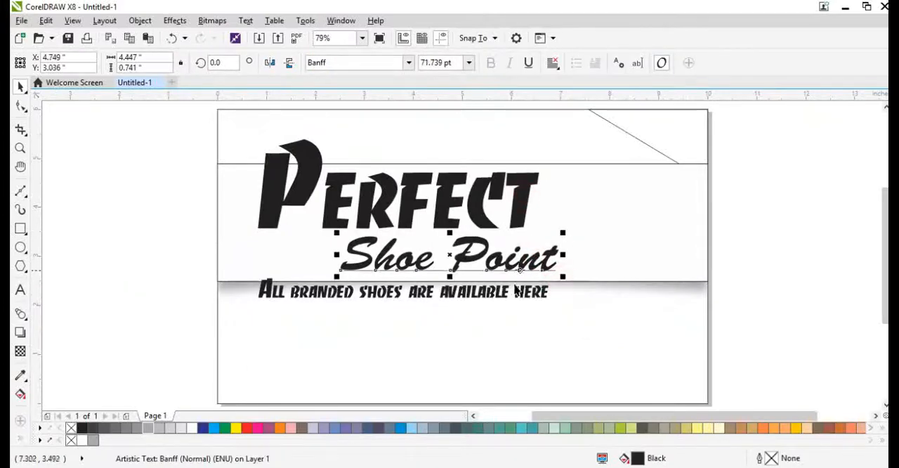
{"action": "left_click_drag", "start_coordinate": [508, 300], "coordinate": [577, 305]}
{"action": "left_click", "coordinate": [620, 305], "text": "shift"}
{"action": "left_click", "coordinate": [787, 333]}
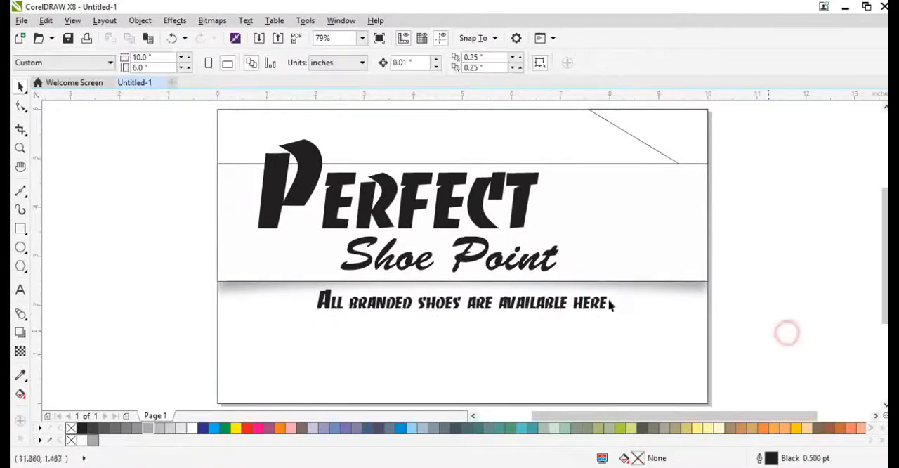
Step: Draw a circle in the page's lower left area and set its width and height to 1.3 inches
{"action": "scroll", "coordinate": [380, 251], "scroll_direction": "down", "scroll_amount": 1}
{"action": "scroll", "coordinate": [402, 310], "scroll_direction": "up", "scroll_amount": 1}
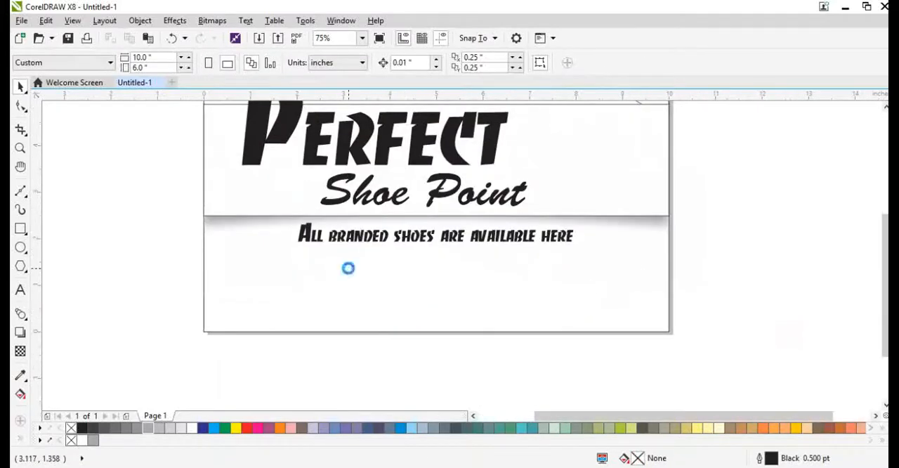
{"action": "scroll", "coordinate": [348, 268], "scroll_direction": "up", "scroll_amount": 1}
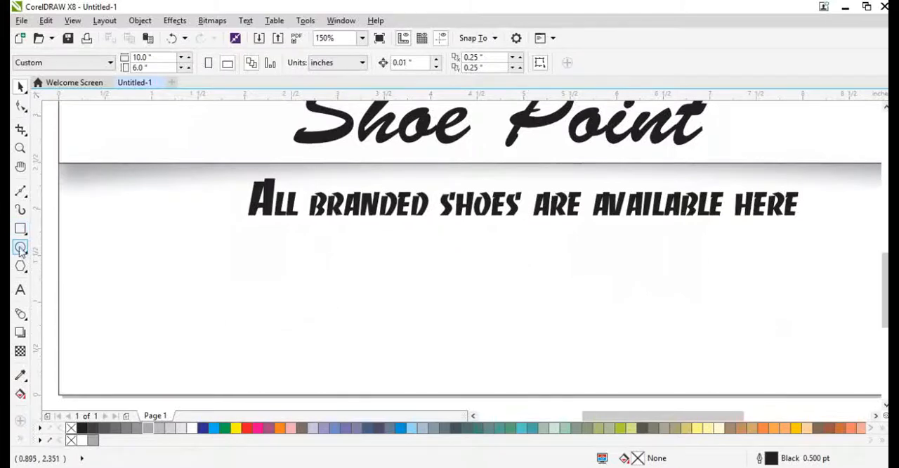
{"action": "left_click", "coordinate": [20, 248]}
{"action": "left_click_drag", "start_coordinate": [105, 223], "coordinate": [229, 359]}
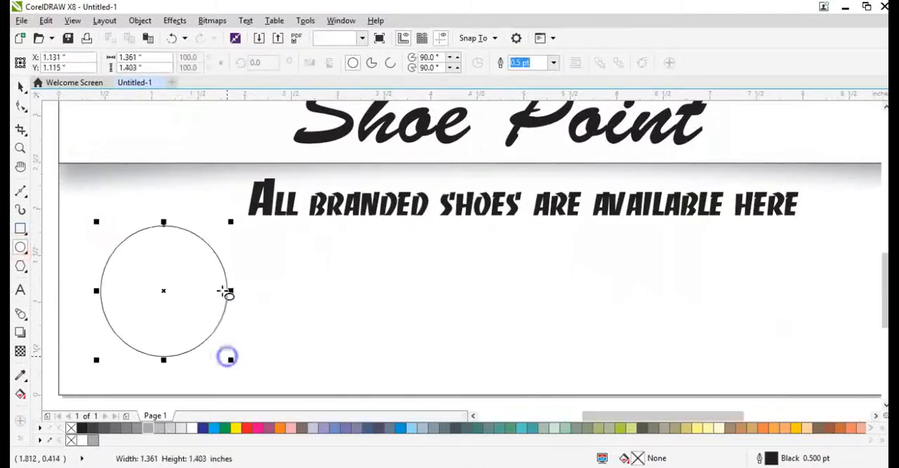
{"action": "triple_click", "coordinate": [152, 59]}
{"action": "type", "text": "1"}
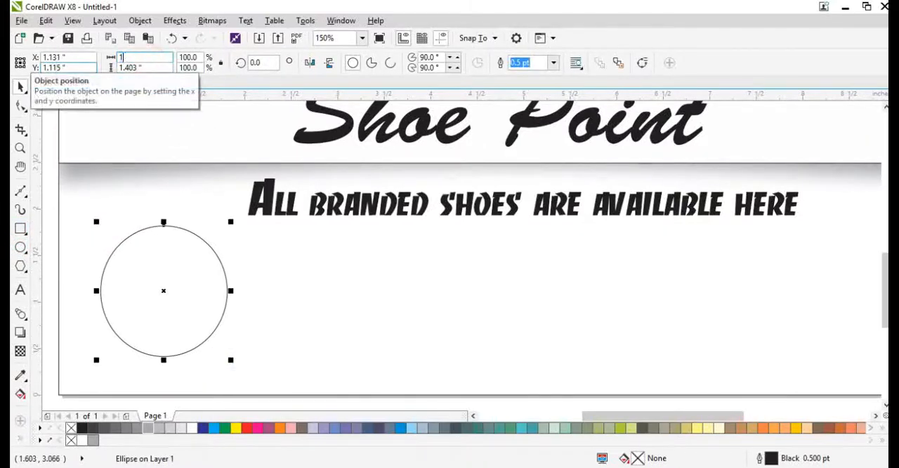
{"action": "type", "text": ".3"}
{"action": "key", "text": "Return"}
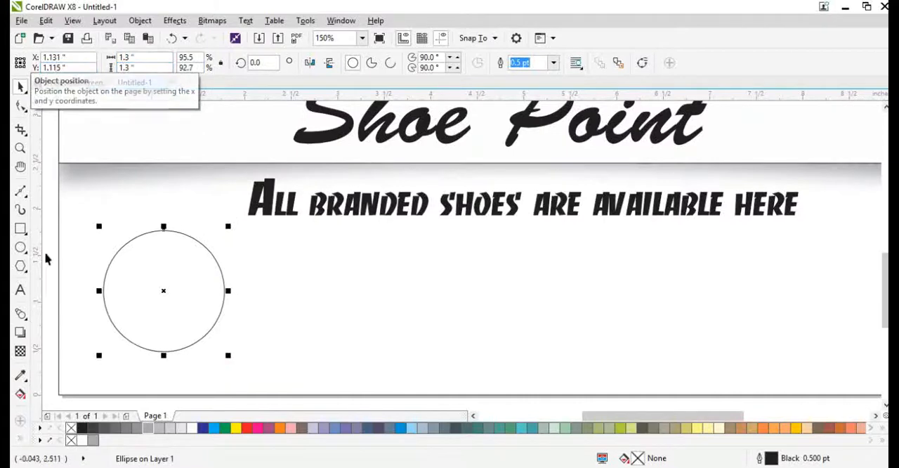
Step: Make a reduced copy of the circle about 0.15 inches across near its upper edge and align it to the large circle's vertical centreline
{"action": "scroll", "coordinate": [109, 281], "scroll_direction": "up", "scroll_amount": 1}
{"action": "scroll", "coordinate": [283, 243], "scroll_direction": "down", "scroll_amount": 1}
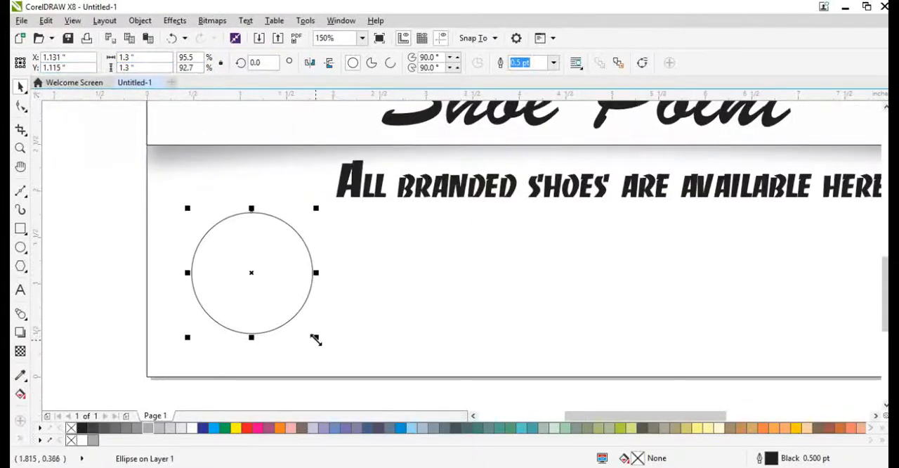
{"action": "left_click_drag", "start_coordinate": [315, 338], "coordinate": [330, 274]}
{"action": "right_click", "coordinate": [240, 239]}
{"action": "scroll", "coordinate": [248, 215], "scroll_direction": "up", "scroll_amount": 3}
{"action": "scroll", "coordinate": [319, 236], "scroll_direction": "down", "scroll_amount": 1}
{"action": "left_click", "coordinate": [331, 245], "text": "shift"}
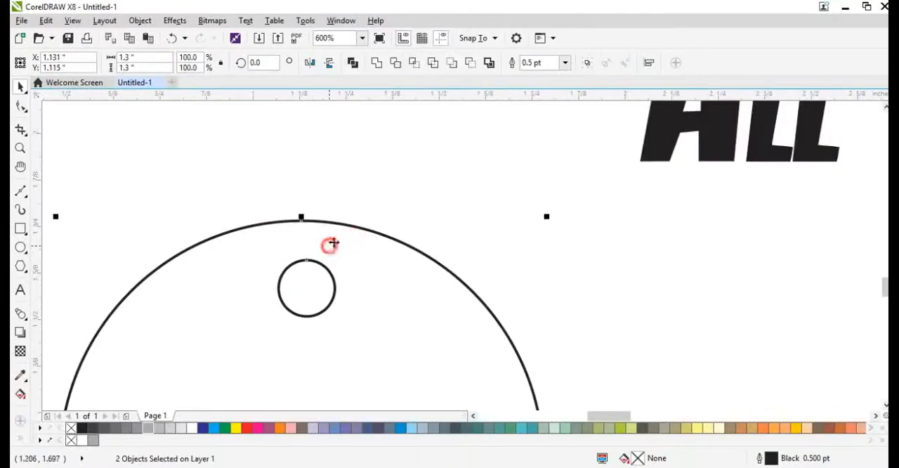
{"action": "key", "text": "c"}
Step: Trim the small circle out of the large one and delete the leftover small circle
{"action": "left_click", "coordinate": [396, 64]}
{"action": "left_click", "coordinate": [311, 273]}
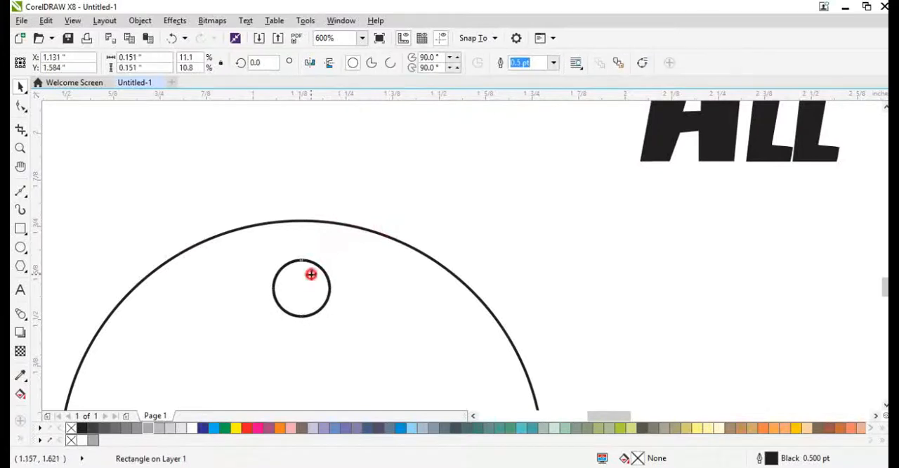
{"action": "key", "text": "Delete"}
{"action": "scroll", "coordinate": [298, 275], "scroll_direction": "down", "scroll_amount": 2}
{"action": "left_click", "coordinate": [307, 267]}
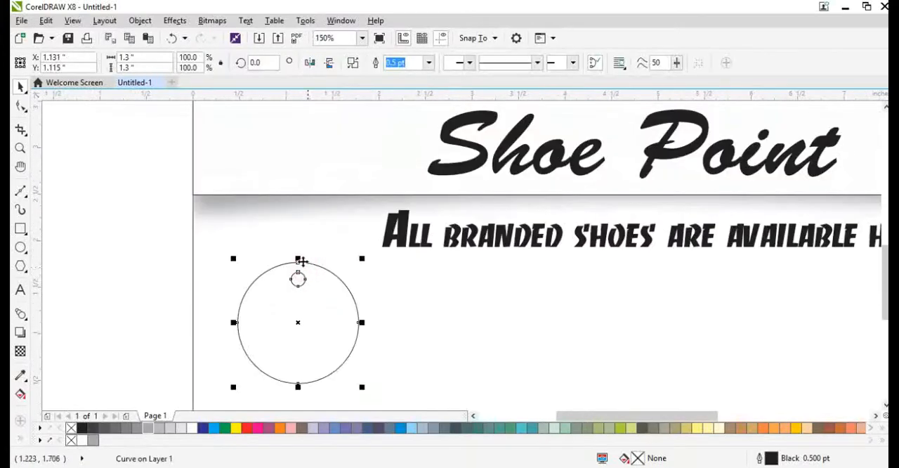
Step: Try a narrow hanging loop, an ellipse about 0.38 by 1.14 inches with a 2 pt outline, from the tag's hole to behind the band
{"action": "scroll", "coordinate": [300, 260], "scroll_direction": "down", "scroll_amount": 1}
{"action": "scroll", "coordinate": [306, 268], "scroll_direction": "up", "scroll_amount": 2}
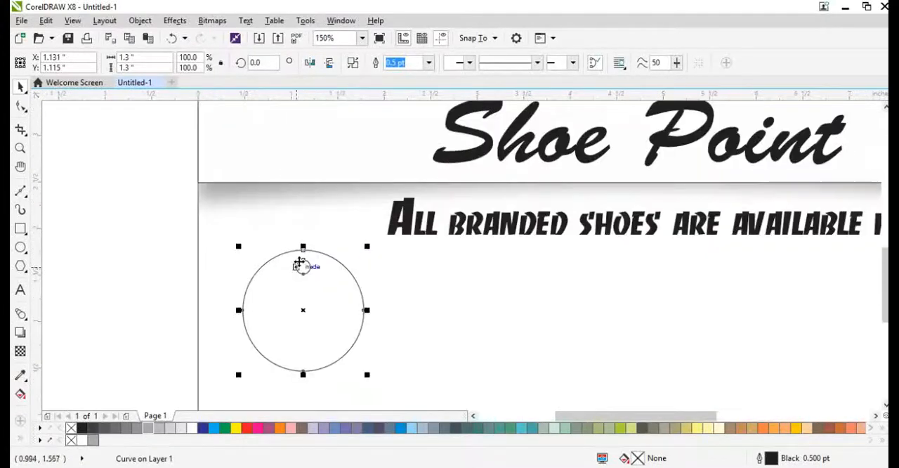
{"action": "scroll", "coordinate": [301, 241], "scroll_direction": "down", "scroll_amount": 2}
{"action": "scroll", "coordinate": [294, 244], "scroll_direction": "up", "scroll_amount": 1}
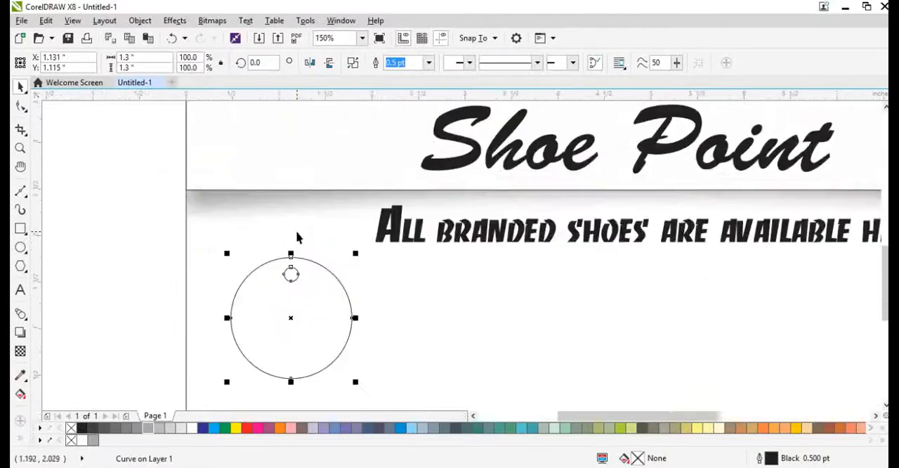
{"action": "scroll", "coordinate": [277, 183], "scroll_direction": "up", "scroll_amount": 1}
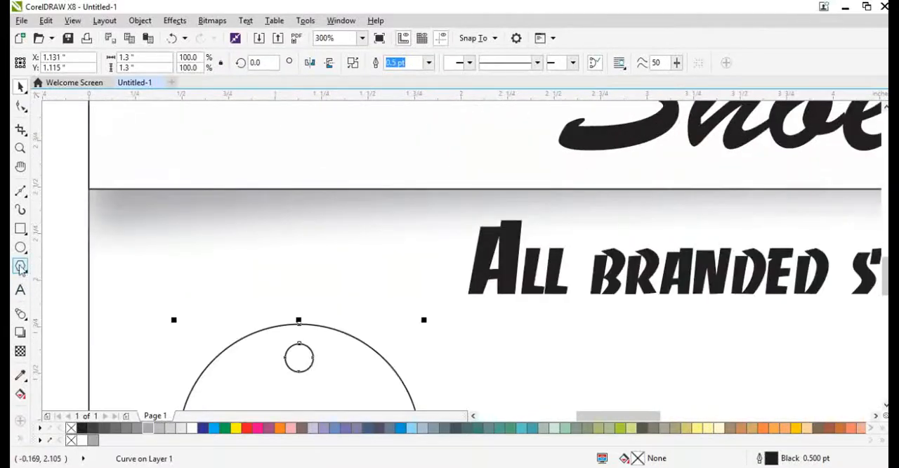
{"action": "left_click", "coordinate": [20, 248]}
{"action": "left_click_drag", "start_coordinate": [197, 154], "coordinate": [335, 368]}
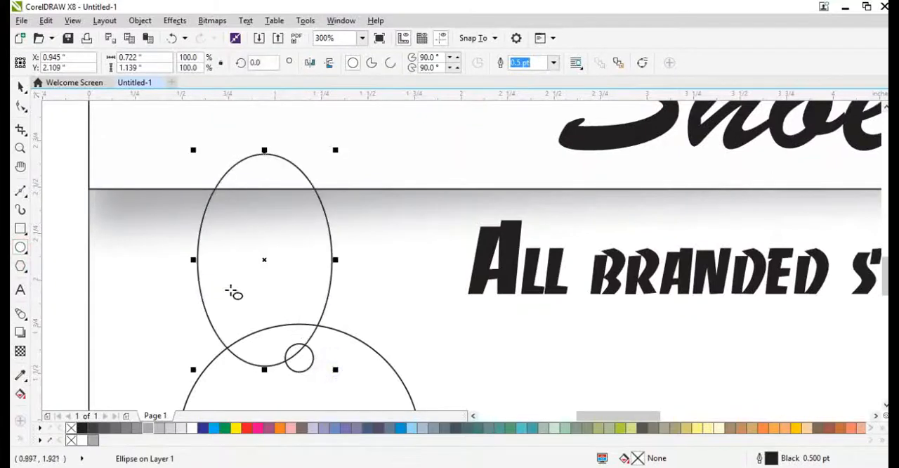
{"action": "left_click_drag", "start_coordinate": [191, 259], "coordinate": [257, 299]}
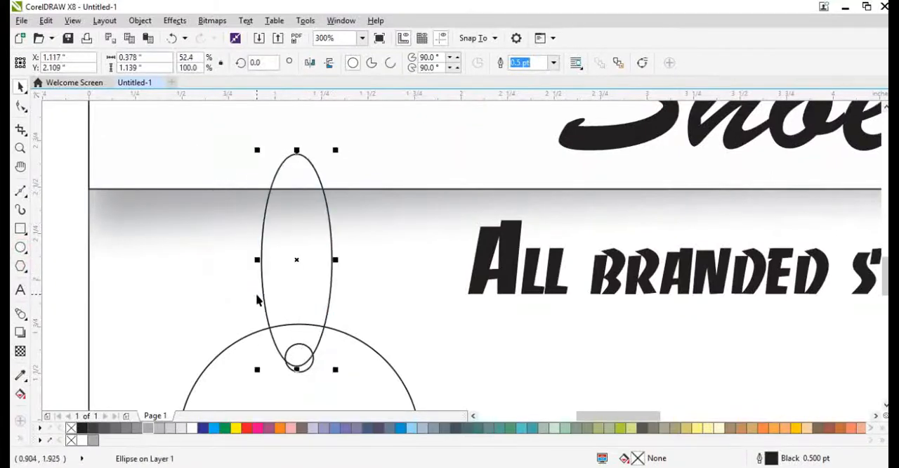
{"action": "key", "text": "F12"}
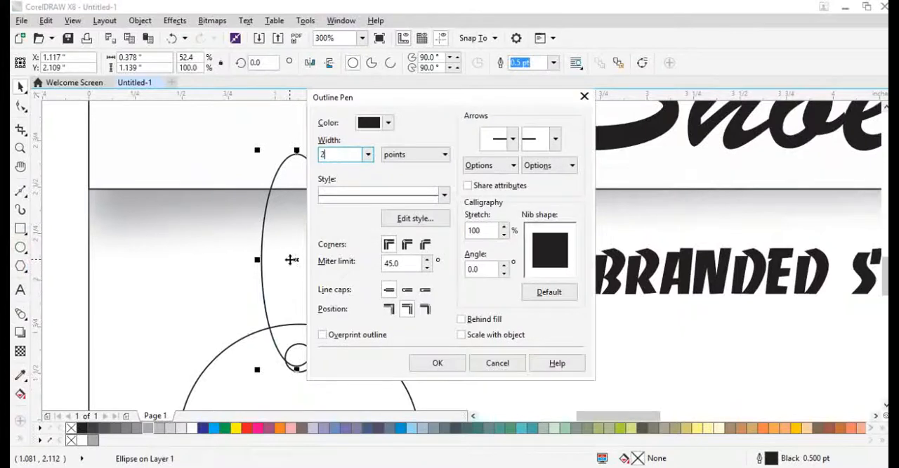
{"action": "key", "text": "Return"}
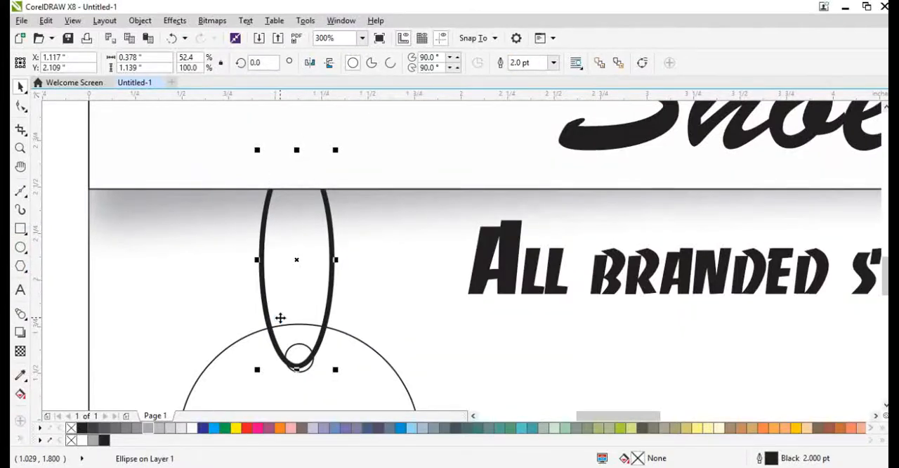
{"action": "scroll", "coordinate": [280, 317], "scroll_direction": "down", "scroll_amount": 3}
{"action": "scroll", "coordinate": [297, 241], "scroll_direction": "up", "scroll_amount": 2}
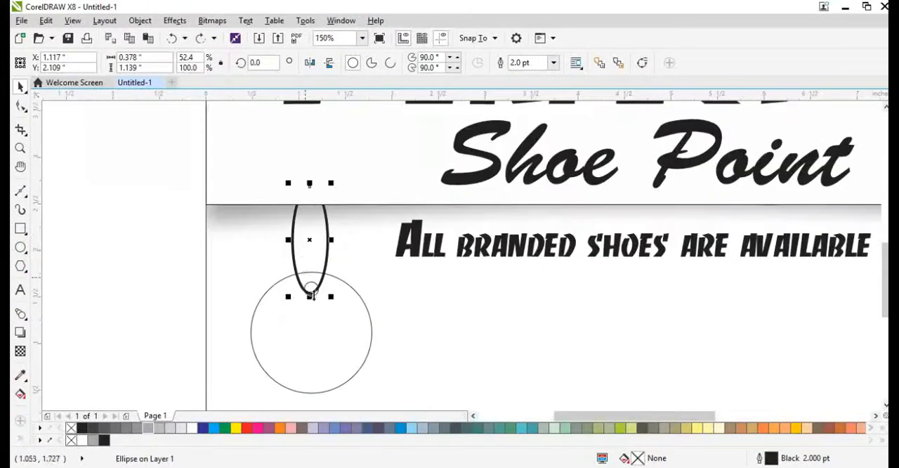
Step: Move the pierced circle up slightly and place a copy beside it at about X 2.67, Y 0.89 inches
{"action": "left_click", "coordinate": [320, 317]}
{"action": "scroll", "coordinate": [190, 284], "scroll_direction": "down", "scroll_amount": 2}
{"action": "scroll", "coordinate": [276, 325], "scroll_direction": "up", "scroll_amount": 2}
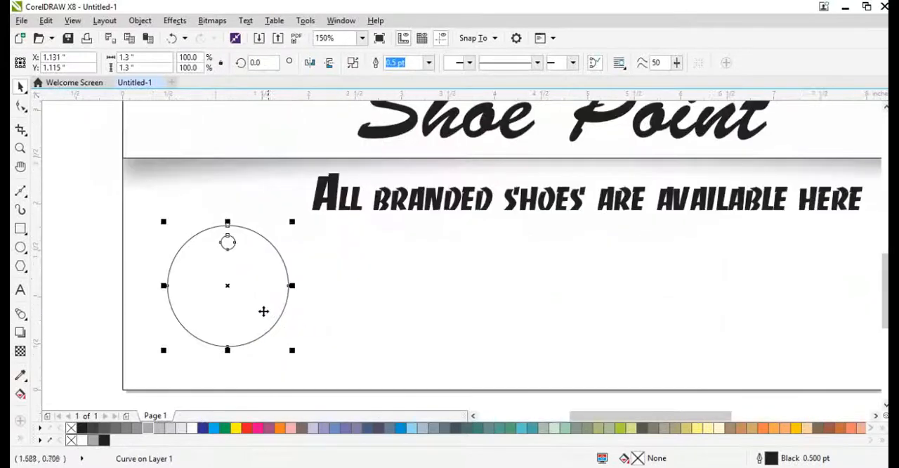
{"action": "left_click_drag", "start_coordinate": [259, 300], "coordinate": [404, 330]}
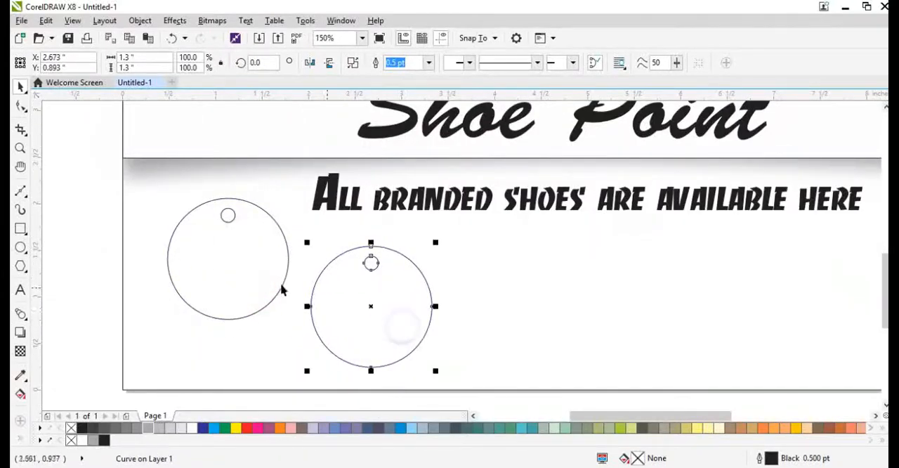
{"action": "scroll", "coordinate": [275, 285], "scroll_direction": "down", "scroll_amount": 2}
Step: Duplicate the second circle to about X 4.33, Y 1.02 inches and repeat that duplication twice to make a row of five
{"action": "key", "text": "ctrl+r"}
{"action": "key", "text": "ctrl+z"}
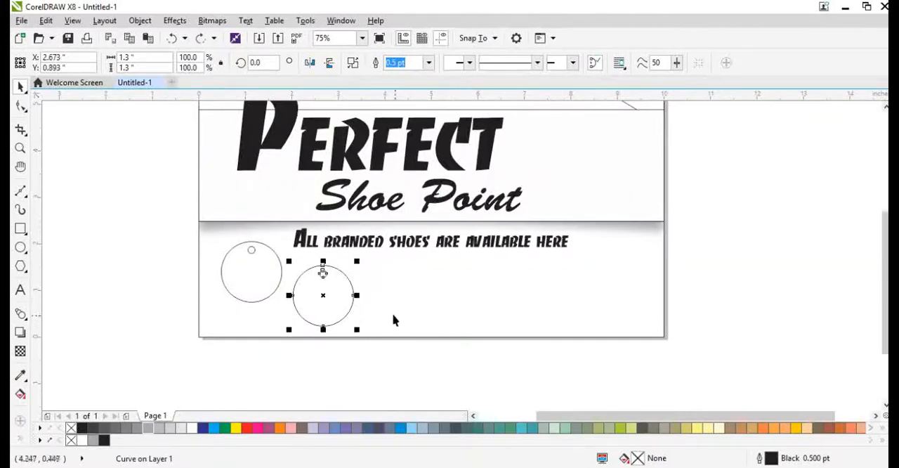
{"action": "left_click_drag", "start_coordinate": [302, 288], "coordinate": [400, 290]}
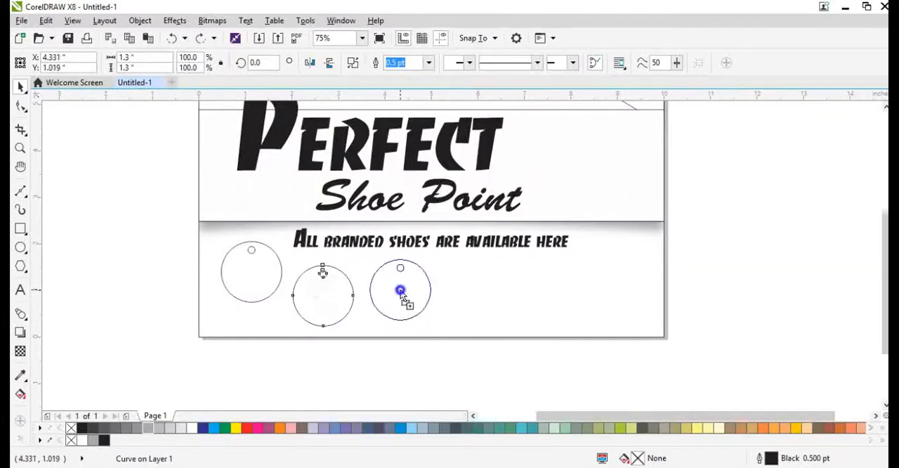
{"action": "left_click", "coordinate": [338, 307], "text": "shift"}
{"action": "key", "text": "ctrl+r"}
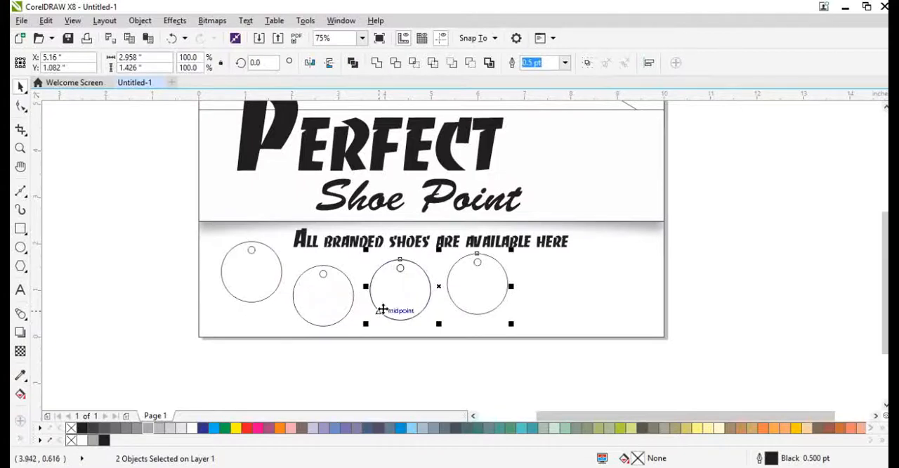
{"action": "key", "text": "ctrl+r"}
{"action": "left_click", "coordinate": [599, 364]}
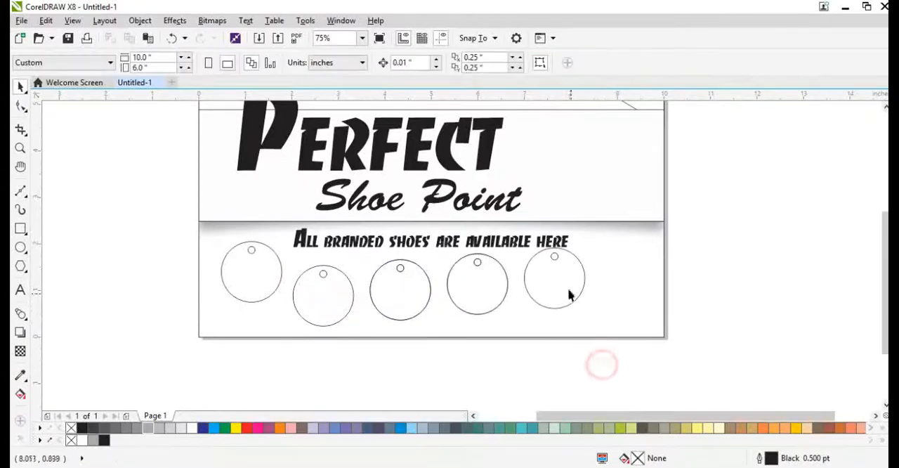
Step: Shift the fifth circle to about X 7.72 inches and align its centre level with the second circle
{"action": "scroll", "coordinate": [569, 295], "scroll_direction": "up", "scroll_amount": 1}
{"action": "left_click", "coordinate": [564, 283]}
{"action": "scroll", "coordinate": [569, 297], "scroll_direction": "down", "scroll_amount": 1}
{"action": "left_click", "coordinate": [321, 308], "text": "shift"}
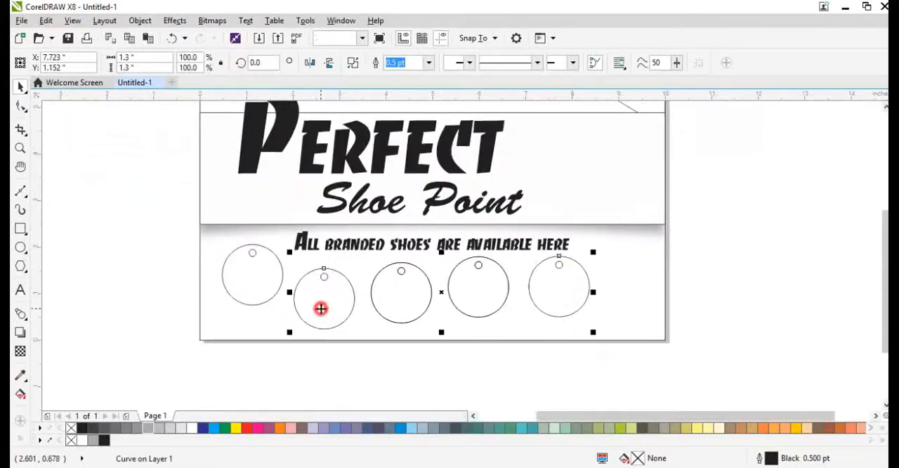
{"action": "key", "text": "e"}
{"action": "left_click", "coordinate": [500, 406]}
Step: Place a copy of the first circle at the far end of the row, at about X 9.21, Y 1.41 inches
{"action": "left_click_drag", "start_coordinate": [466, 283], "coordinate": [498, 225]}
{"action": "right_click", "coordinate": [498, 225]}
{"action": "key", "text": "Delete"}
{"action": "left_click", "coordinate": [488, 282]}
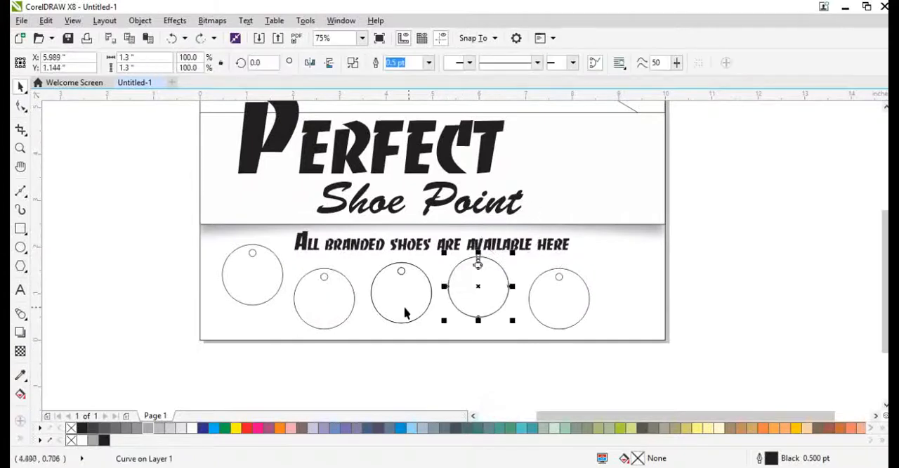
{"action": "left_click", "coordinate": [403, 304]}
{"action": "key", "text": "Delete"}
{"action": "left_click", "coordinate": [389, 305]}
{"action": "left_click", "coordinate": [492, 295]}
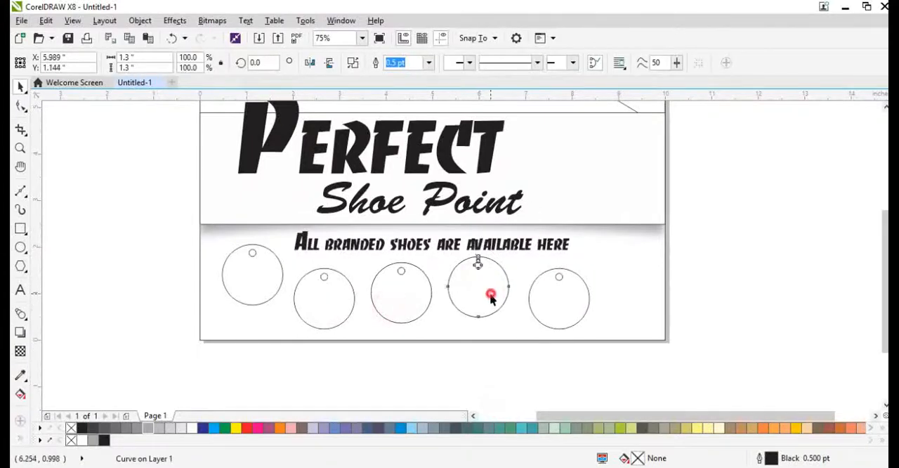
{"action": "left_click_drag", "start_coordinate": [245, 277], "coordinate": [625, 294]}
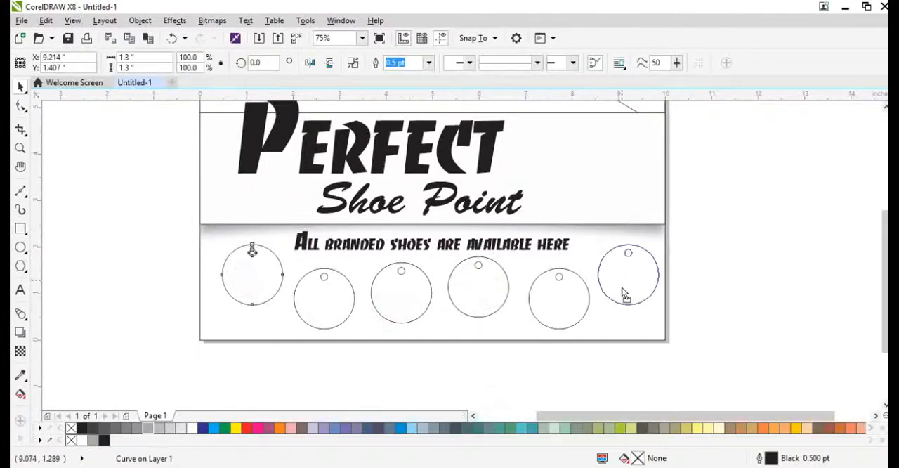
Step: Select all six circles and distribute their centres evenly in the horizontal direction
{"action": "left_click", "coordinate": [562, 305], "text": "shift"}
{"action": "left_click", "coordinate": [496, 301], "text": "shift"}
{"action": "left_click", "coordinate": [382, 299], "text": "shift"}
{"action": "left_click", "coordinate": [310, 306], "text": "shift"}
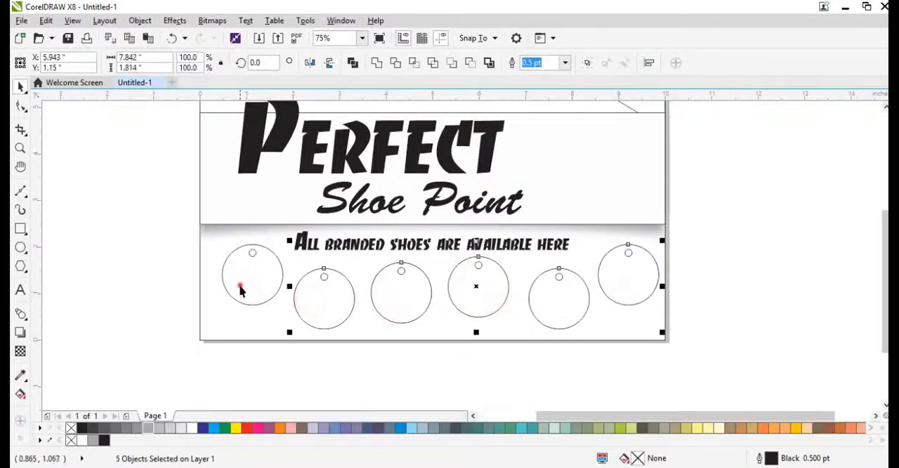
{"action": "left_click", "coordinate": [239, 290], "text": "shift"}
{"action": "key", "text": "ctrl+z"}
{"action": "key", "text": "shift+e"}
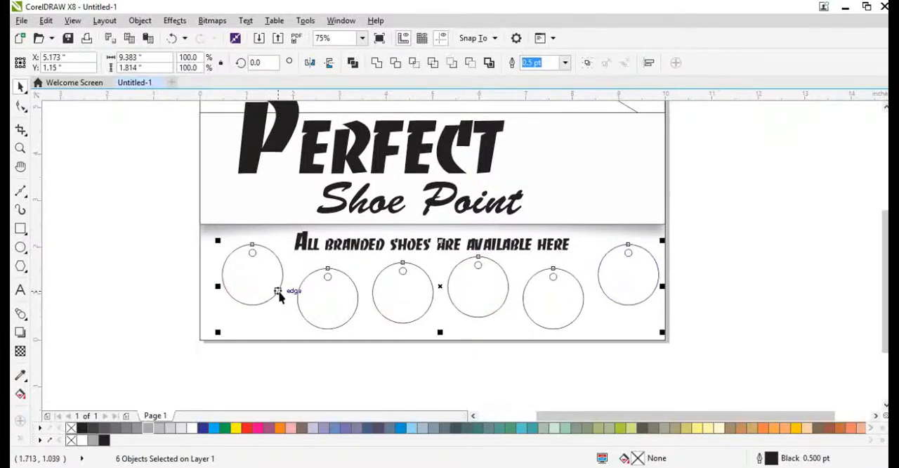
Step: Group the six circles, centre the group horizontally on the page rectangle and ungroup it again
{"action": "key", "text": "ctrl+g"}
{"action": "left_click", "coordinate": [639, 333], "text": "shift"}
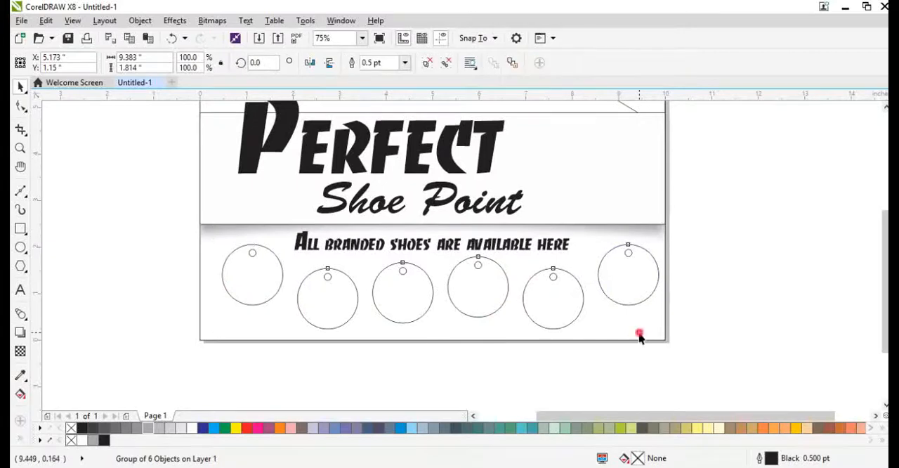
{"action": "key", "text": "c"}
{"action": "left_click", "coordinate": [582, 388]}
{"action": "left_click", "coordinate": [553, 317]}
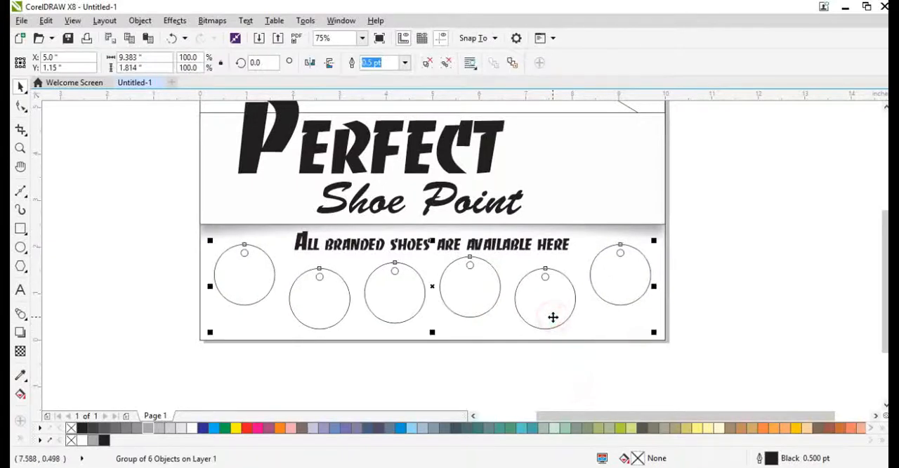
{"action": "key", "text": "ctrl+u"}
{"action": "left_click", "coordinate": [584, 354]}
{"action": "left_click", "coordinate": [610, 324]}
{"action": "key", "text": "F4"}
{"action": "left_click", "coordinate": [746, 323]}
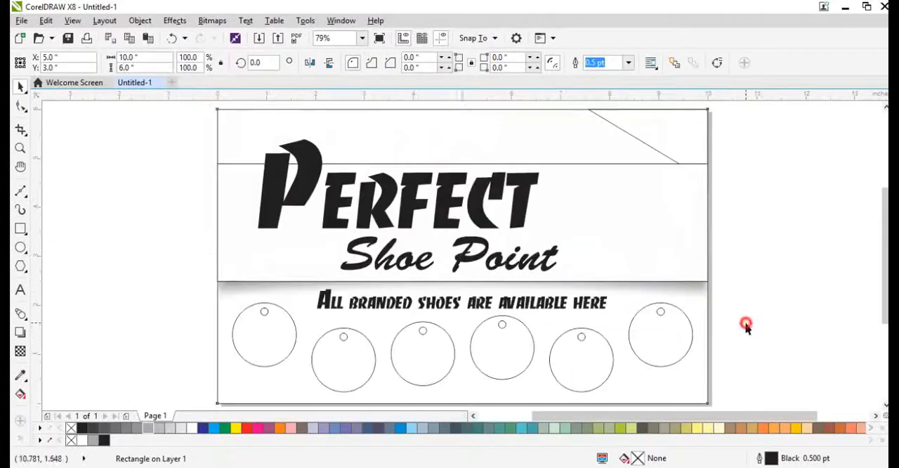
{"action": "left_click", "coordinate": [582, 311]}
{"action": "scroll", "coordinate": [583, 314], "scroll_direction": "up", "scroll_amount": 2}
{"action": "left_click", "coordinate": [594, 312]}
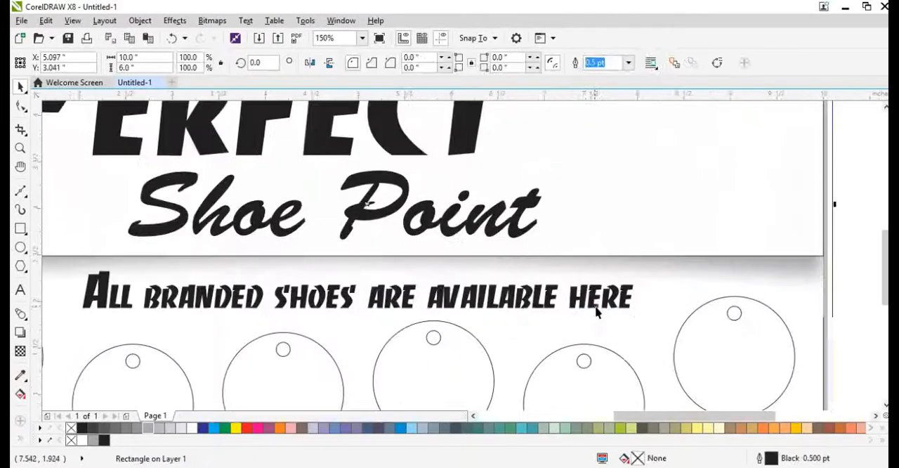
{"action": "key", "text": "ctrl+z"}
Step: Copy the tagline "All branded shoes are available here" into the strip above the title, at about X 6.83, Y 5.56 inches
{"action": "left_click_drag", "start_coordinate": [600, 300], "coordinate": [717, 144]}
{"action": "scroll", "coordinate": [642, 309], "scroll_direction": "down", "scroll_amount": 1}
{"action": "right_click", "coordinate": [717, 144]}
{"action": "scroll", "coordinate": [709, 130], "scroll_direction": "up", "scroll_amount": 1}
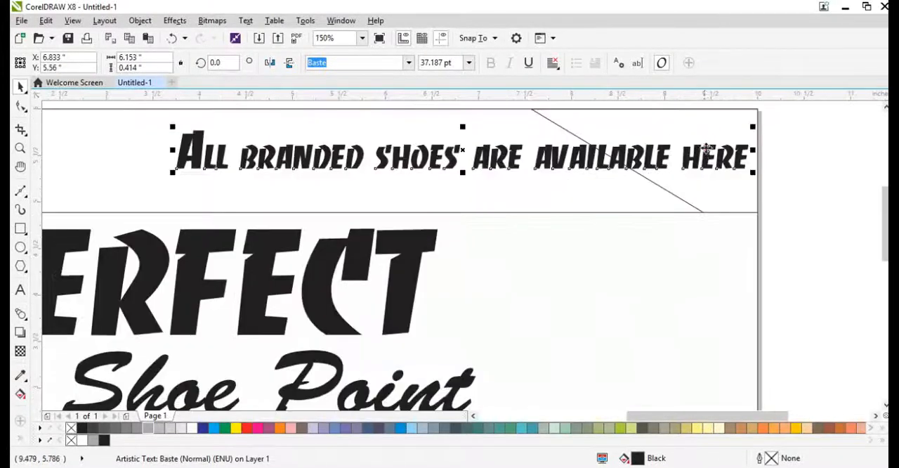
Step: Replace the copied tagline's wording with "Fixed Price"
{"action": "double_click", "coordinate": [707, 149]}
{"action": "key", "text": "ctrl+a"}
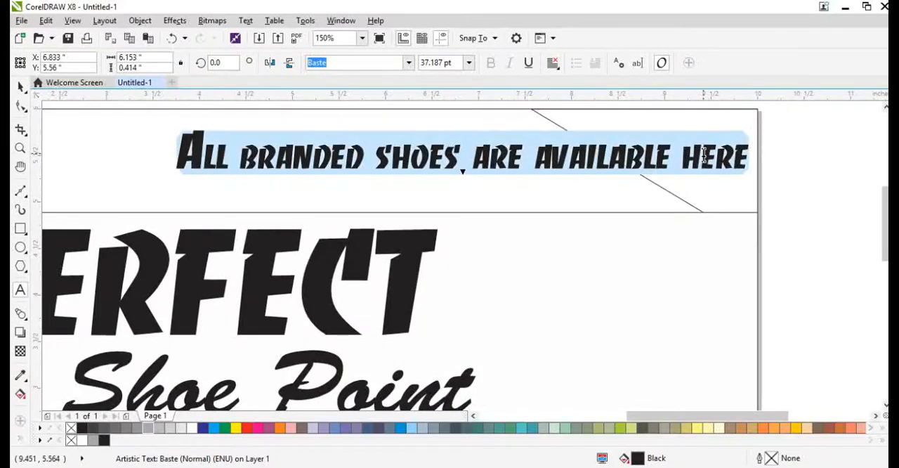
{"action": "type", "text": "Fixed "}
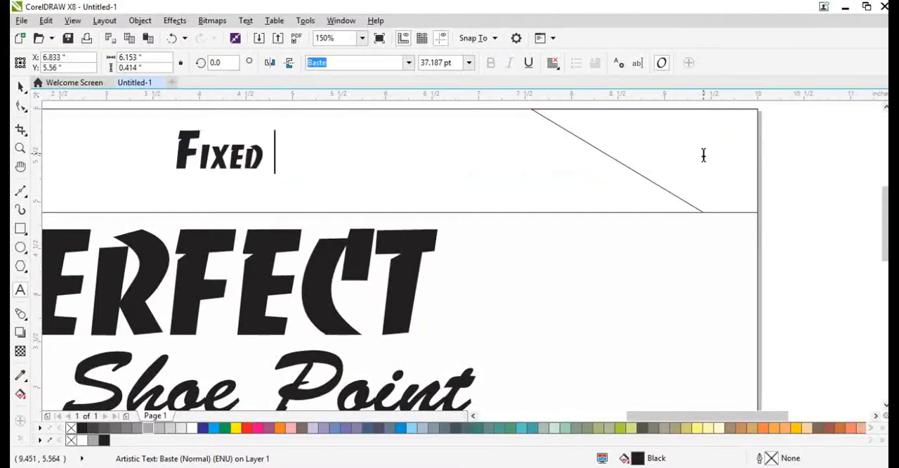
{"action": "type", "text": "Price"}
{"action": "key", "text": "ctrl+space"}
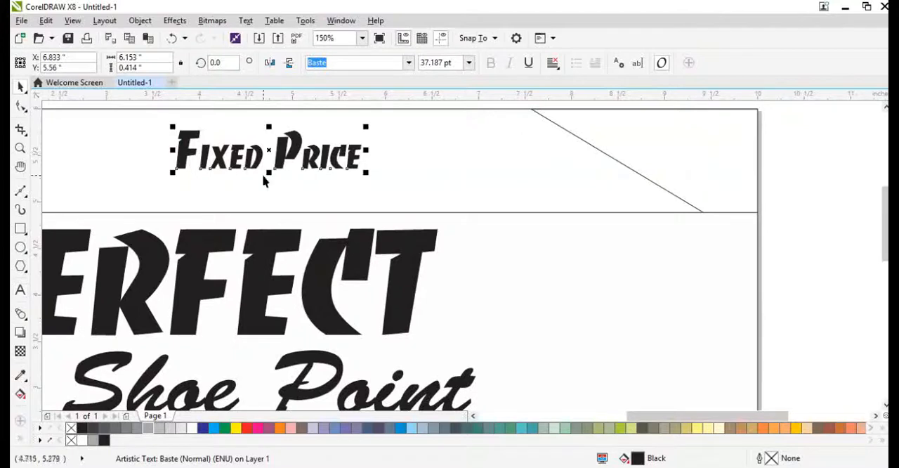
Step: Move the "Fixed Price" text to about X 8.79, Y 5.74 inches and widen the corner triangle to 3.5 inches
{"action": "scroll", "coordinate": [262, 175], "scroll_direction": "down", "scroll_amount": 1}
{"action": "left_click_drag", "start_coordinate": [304, 164], "coordinate": [493, 155]}
{"action": "scroll", "coordinate": [417, 146], "scroll_direction": "up", "scroll_amount": 1}
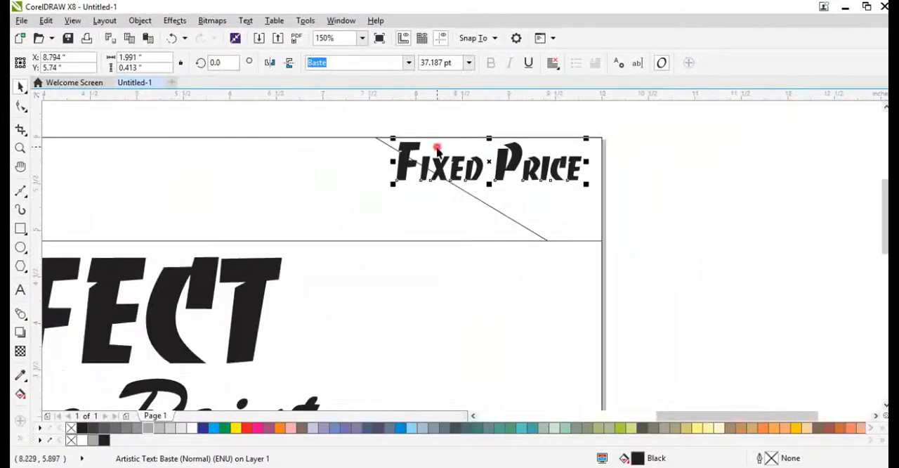
{"action": "left_click", "coordinate": [428, 160]}
{"action": "left_click_drag", "start_coordinate": [369, 205], "coordinate": [271, 204]}
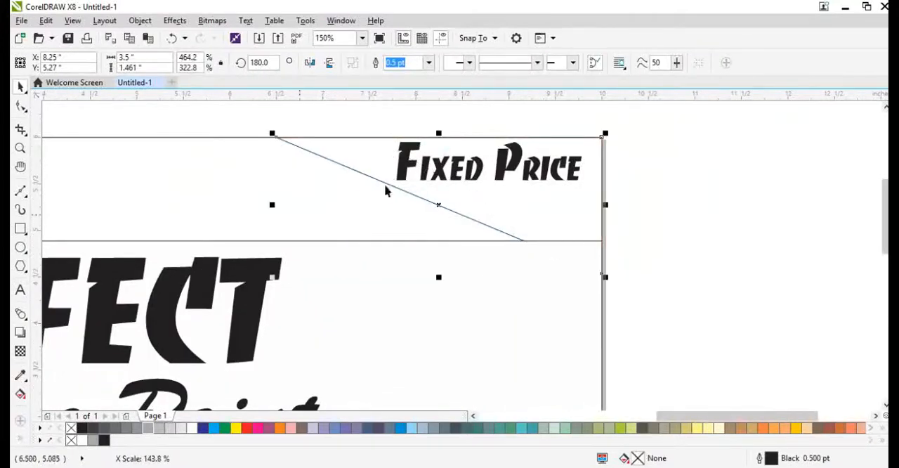
Step: Lower the "Fixed Price" text slightly and shrink it so it fits inside the corner triangle
{"action": "left_click", "coordinate": [438, 168]}
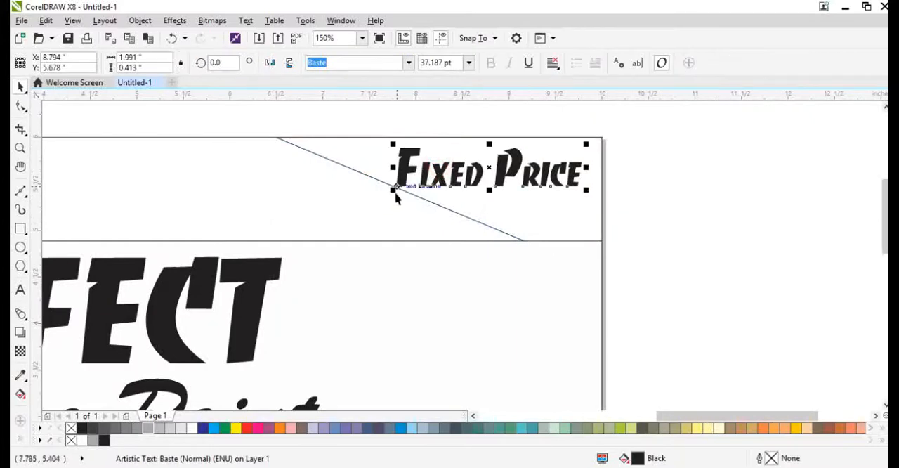
{"action": "left_click", "coordinate": [395, 187]}
{"action": "left_click", "coordinate": [414, 172]}
{"action": "left_click_drag", "start_coordinate": [394, 189], "coordinate": [414, 185]}
{"action": "mouse_move", "coordinate": [436, 158]}
{"action": "left_mouse_down"}
{"action": "mouse_move", "coordinate": [448, 165]}
{"action": "mouse_move", "coordinate": [426, 147]}
{"action": "left_mouse_up"}
{"action": "left_click", "coordinate": [387, 154]}
{"action": "key", "text": "ctrl+z"}
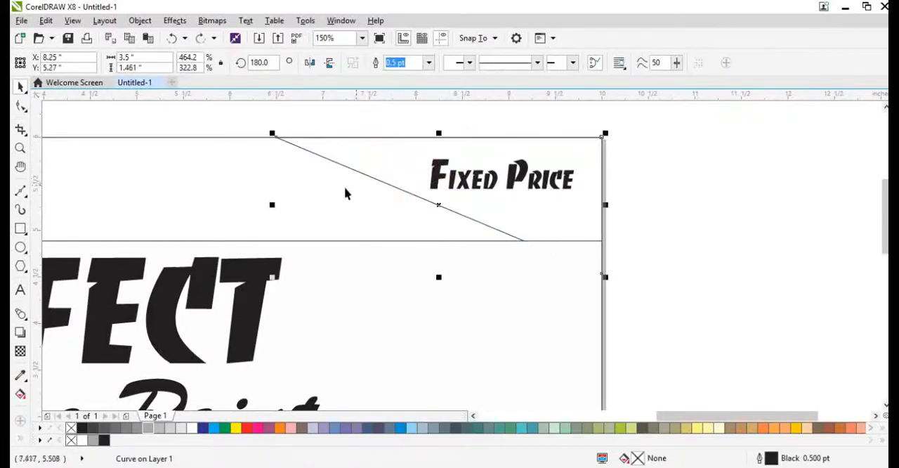
{"action": "left_click", "coordinate": [263, 193]}
{"action": "key", "text": "F4"}
{"action": "left_click", "coordinate": [727, 245]}
{"action": "left_click", "coordinate": [424, 132]}
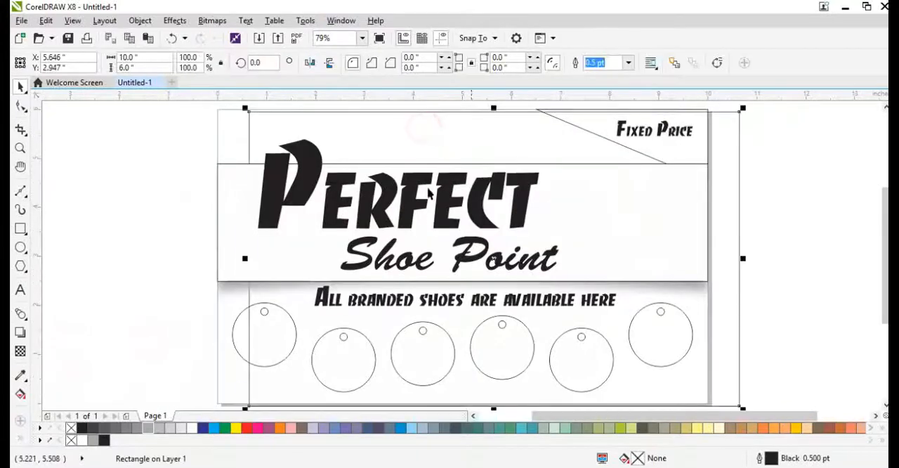
{"action": "key", "text": "ctrl+z"}
{"action": "left_click", "coordinate": [736, 351]}
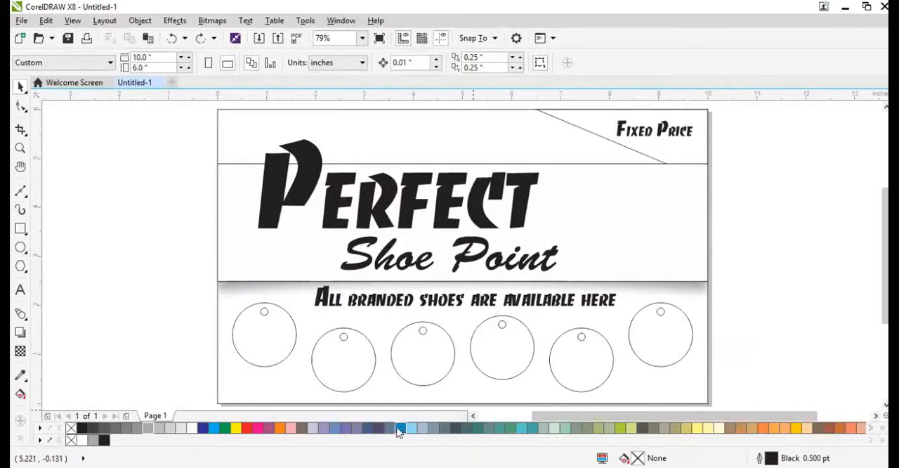
Step: Switch to the Chrome browser and run a Google image search for "bacgrounds"
{"action": "key", "text": "alt+Tab"}
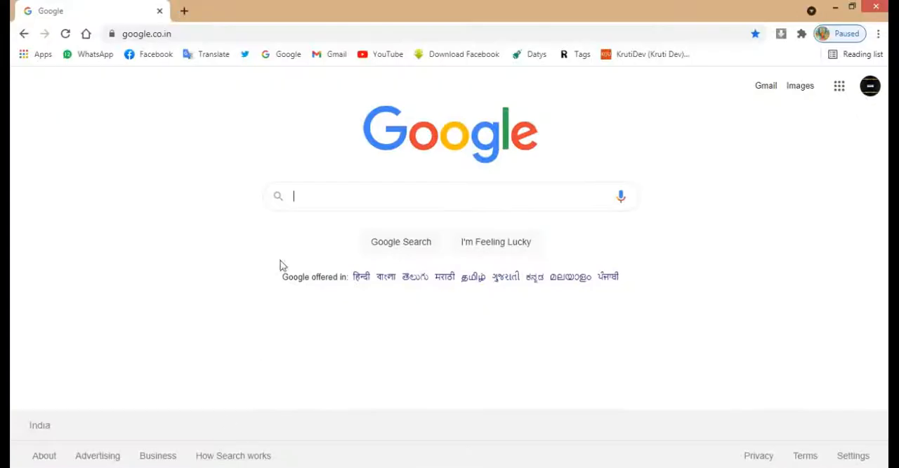
{"action": "left_click", "coordinate": [304, 200]}
{"action": "type", "text": "bacgro"}
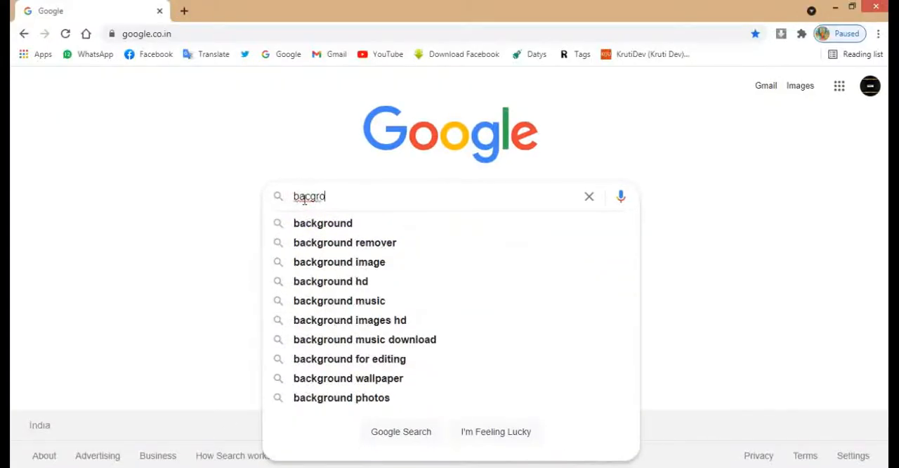
{"action": "type", "text": "unds"}
{"action": "key", "text": "Return"}
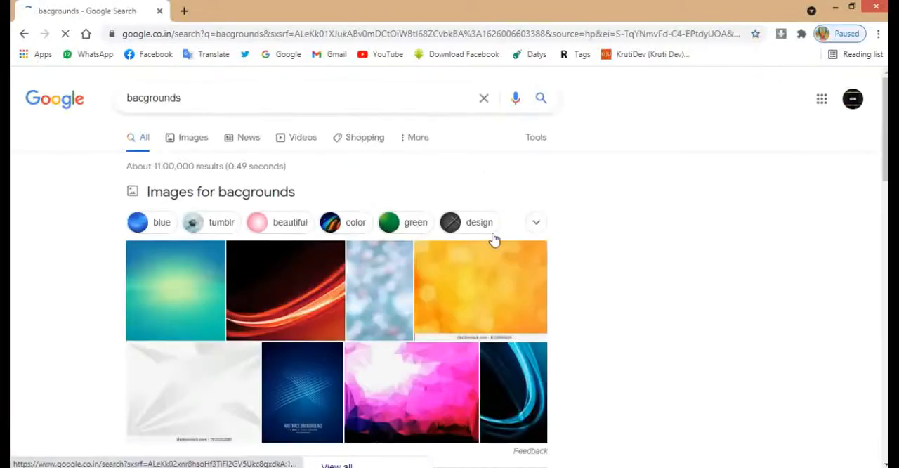
{"action": "left_click", "coordinate": [193, 137]}
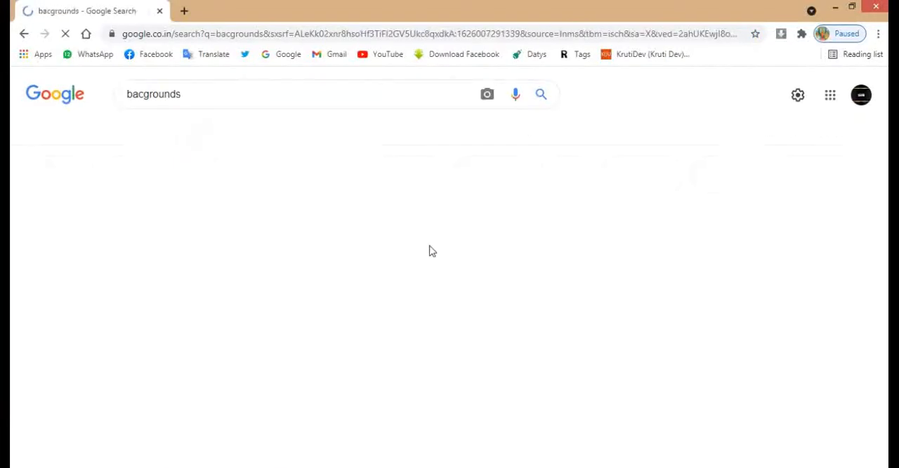
Step: Look through the image results for a background picture suited to the shop design
{"action": "scroll", "coordinate": [395, 284], "scroll_direction": "down", "scroll_amount": 10}
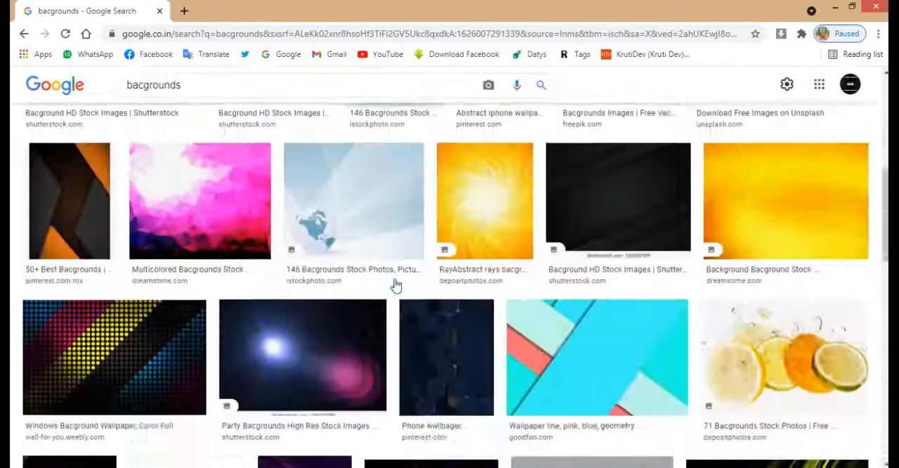
{"action": "scroll", "coordinate": [396, 283], "scroll_direction": "down", "scroll_amount": 4}
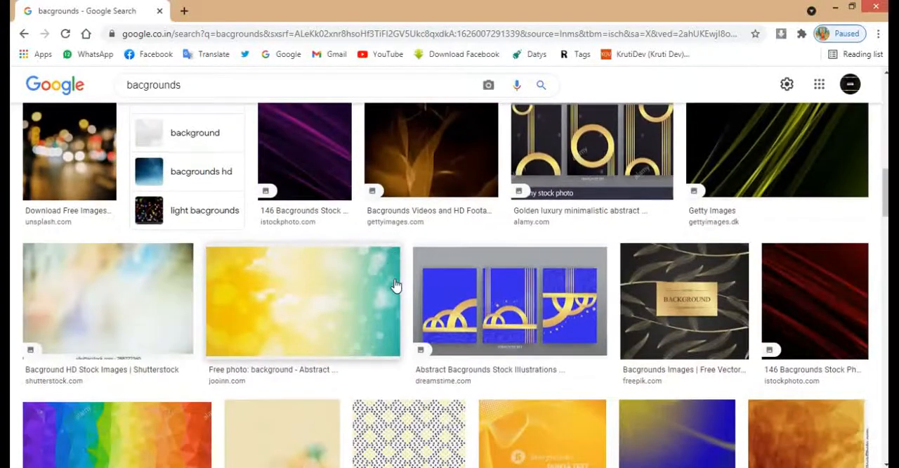
{"action": "scroll", "coordinate": [395, 283], "scroll_direction": "down", "scroll_amount": 4}
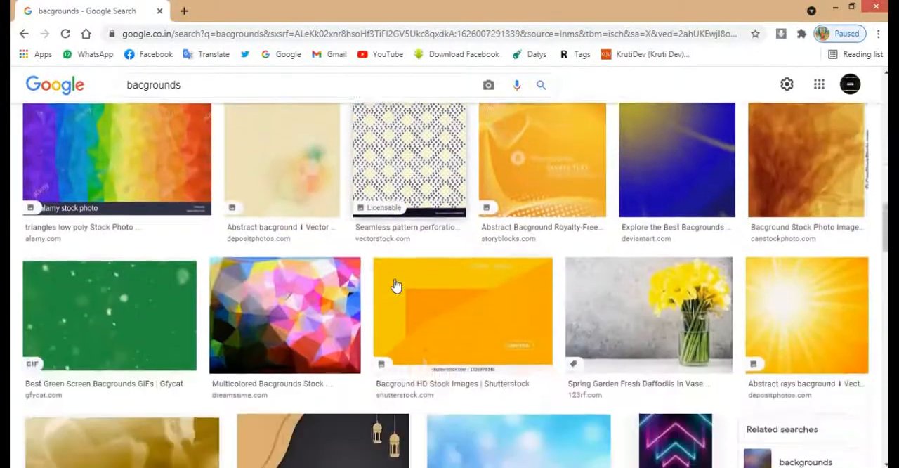
{"action": "scroll", "coordinate": [395, 284], "scroll_direction": "down", "scroll_amount": 6}
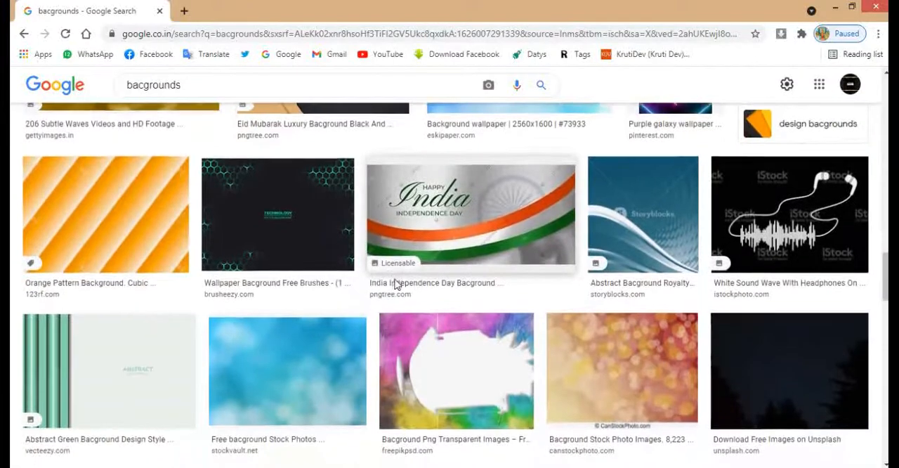
{"action": "scroll", "coordinate": [396, 284], "scroll_direction": "down", "scroll_amount": 5}
{"action": "scroll", "coordinate": [396, 284], "scroll_direction": "down", "scroll_amount": 8}
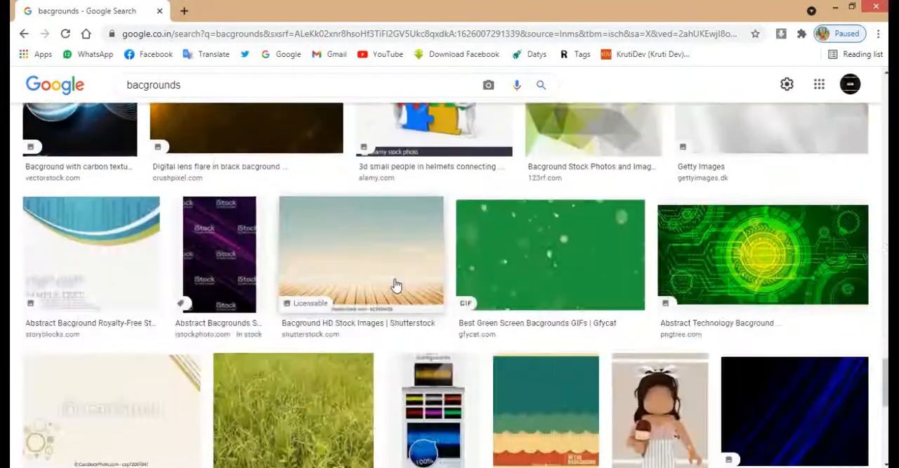
{"action": "scroll", "coordinate": [396, 284], "scroll_direction": "down", "scroll_amount": 10}
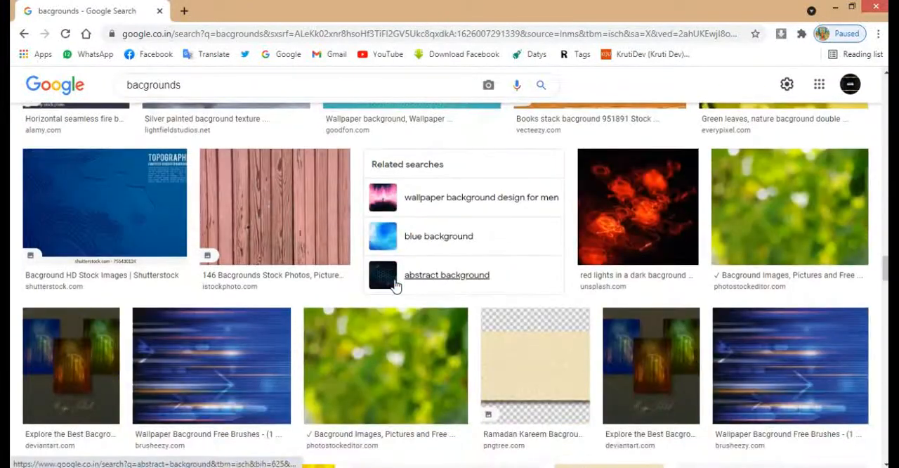
{"action": "scroll", "coordinate": [395, 286], "scroll_direction": "down", "scroll_amount": 6}
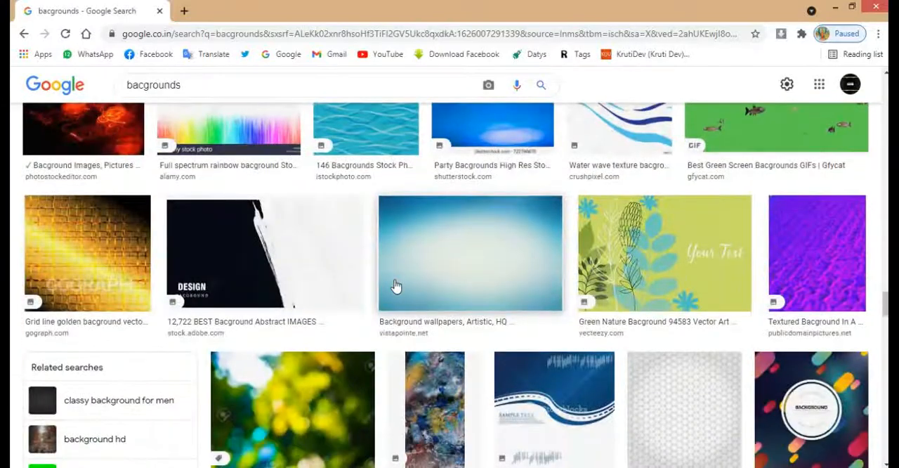
{"action": "scroll", "coordinate": [396, 286], "scroll_direction": "down", "scroll_amount": 5}
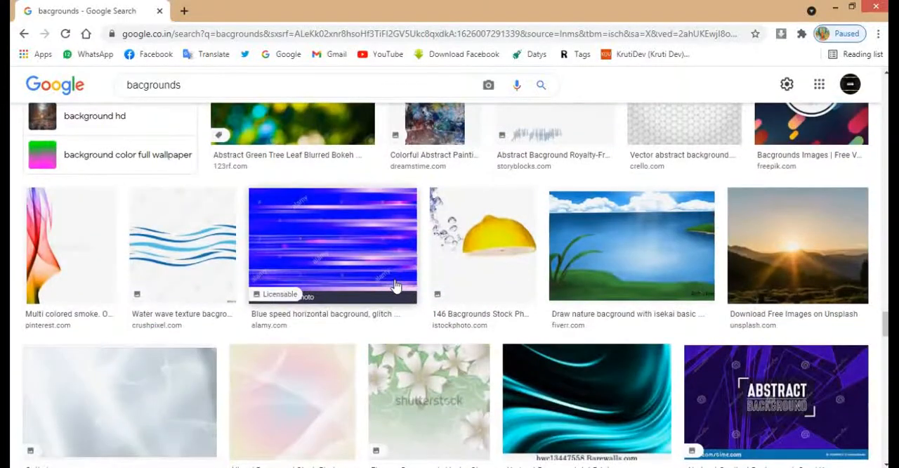
{"action": "scroll", "coordinate": [396, 285], "scroll_direction": "up", "scroll_amount": 5}
Step: Copy the 2560 × 1600 blue-edged pale gradient image from Wallpapers Vista and paste it onto the CorelDRAW page
{"action": "left_click", "coordinate": [417, 257]}
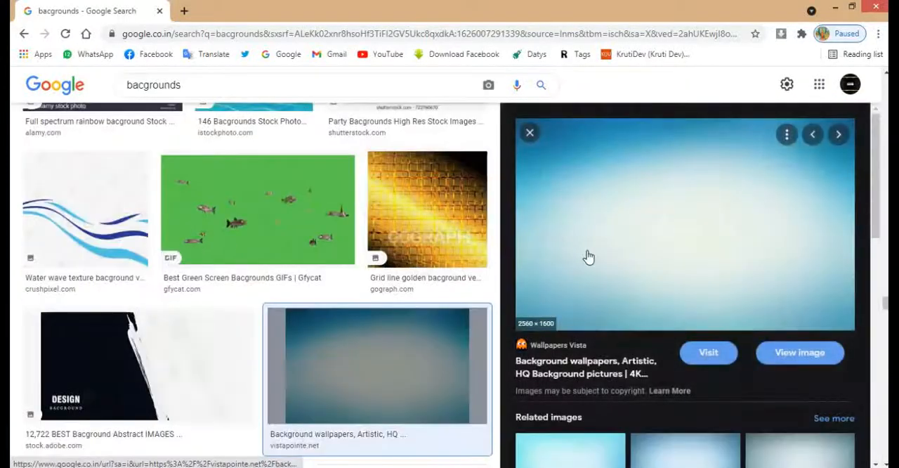
{"action": "right_click", "coordinate": [587, 253]}
{"action": "left_click", "coordinate": [624, 403]}
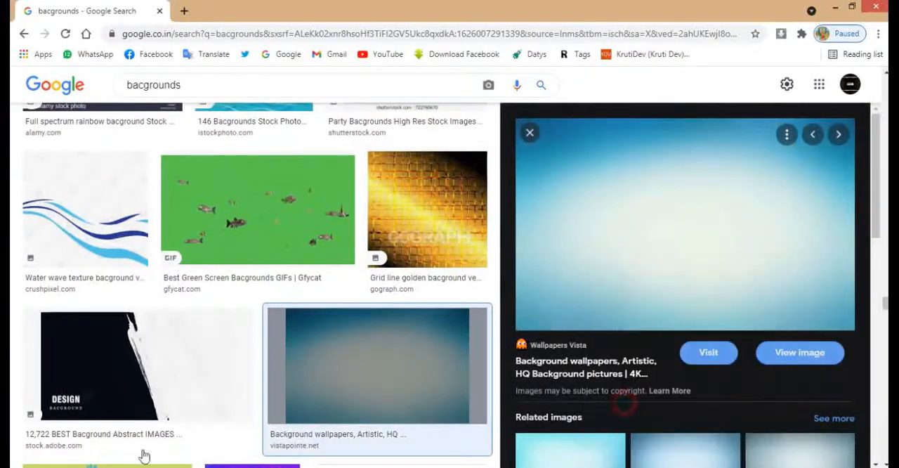
{"action": "key", "text": "alt+Tab"}
{"action": "key", "text": "ctrl+v"}
{"action": "scroll", "coordinate": [503, 289], "scroll_direction": "down", "scroll_amount": 3}
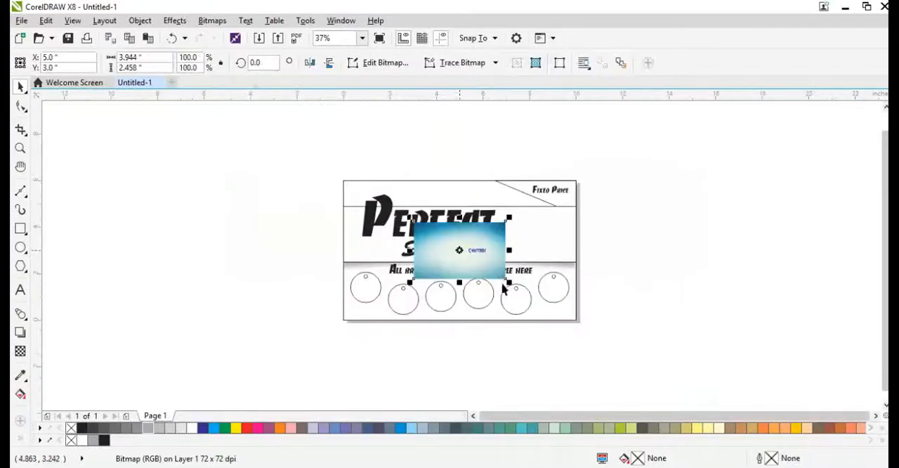
Step: Enlarge the pasted background image to about 9.2 × 5.7 inches and PowerClip it inside the page-sized rectangle
{"action": "left_click_drag", "start_coordinate": [506, 280], "coordinate": [571, 319]}
{"action": "right_click", "coordinate": [450, 239]}
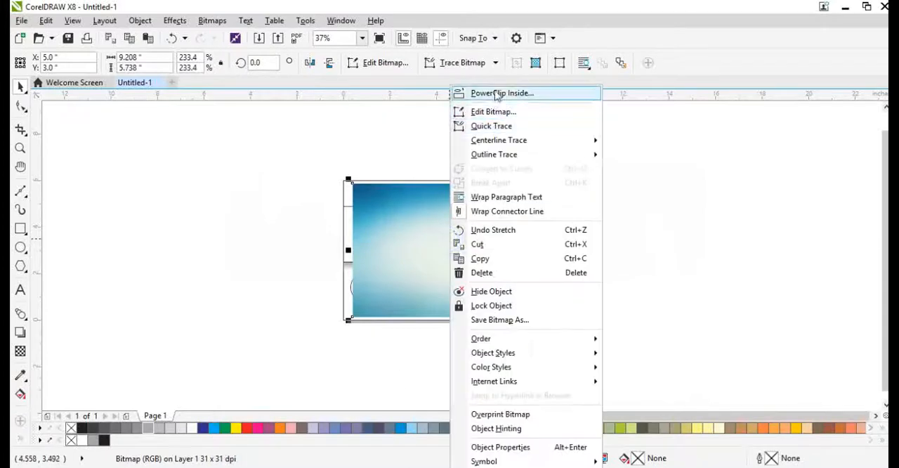
{"action": "left_click", "coordinate": [491, 92]}
{"action": "left_click", "coordinate": [343, 190]}
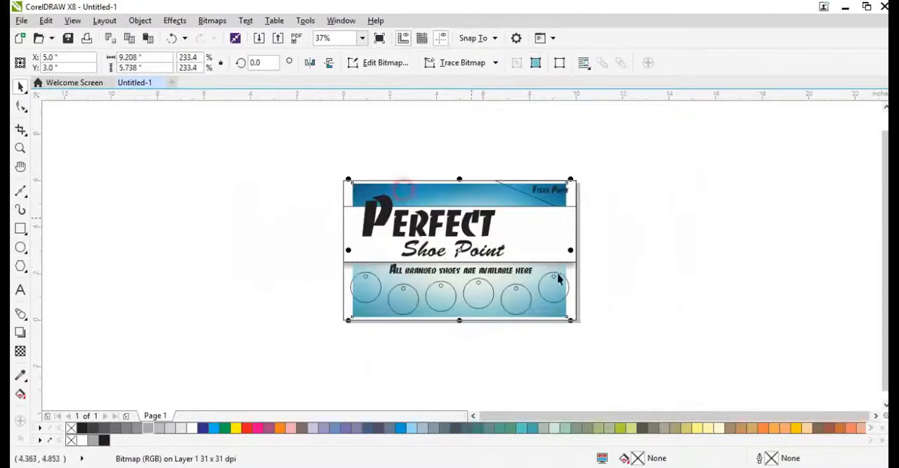
Step: Resize the clipped background image to about 10.78 inches wide and 6 inches high so it covers the whole rectangle
{"action": "left_click_drag", "start_coordinate": [573, 321], "coordinate": [589, 332]}
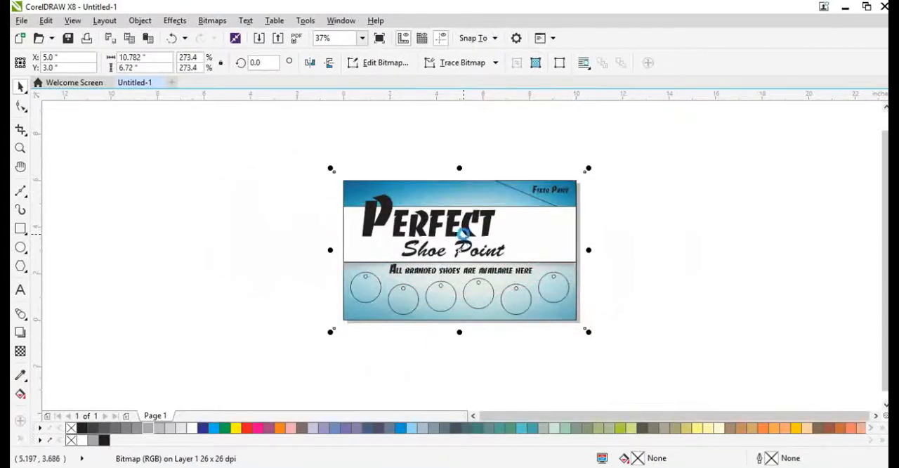
{"action": "scroll", "coordinate": [463, 234], "scroll_direction": "up", "scroll_amount": 2}
{"action": "left_click_drag", "start_coordinate": [455, 107], "coordinate": [455, 119]}
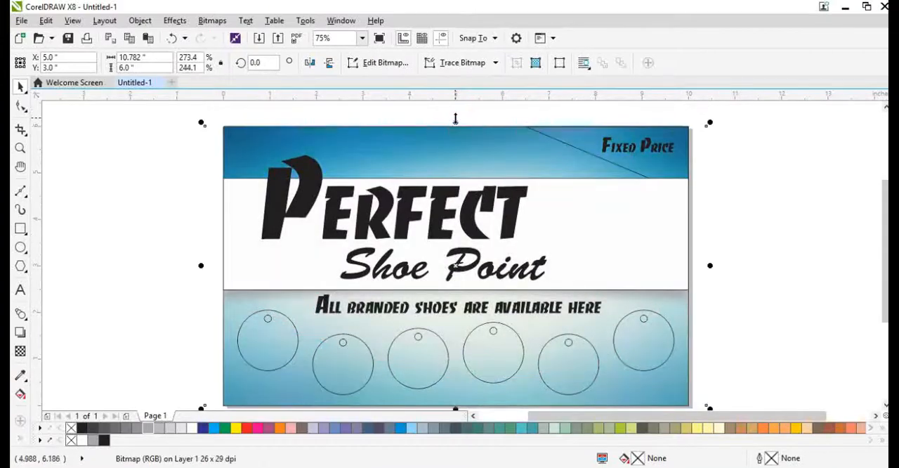
{"action": "scroll", "coordinate": [278, 212], "scroll_direction": "down", "scroll_amount": 1}
{"action": "left_click", "coordinate": [183, 262]}
{"action": "left_click_drag", "start_coordinate": [196, 161], "coordinate": [562, 348]}
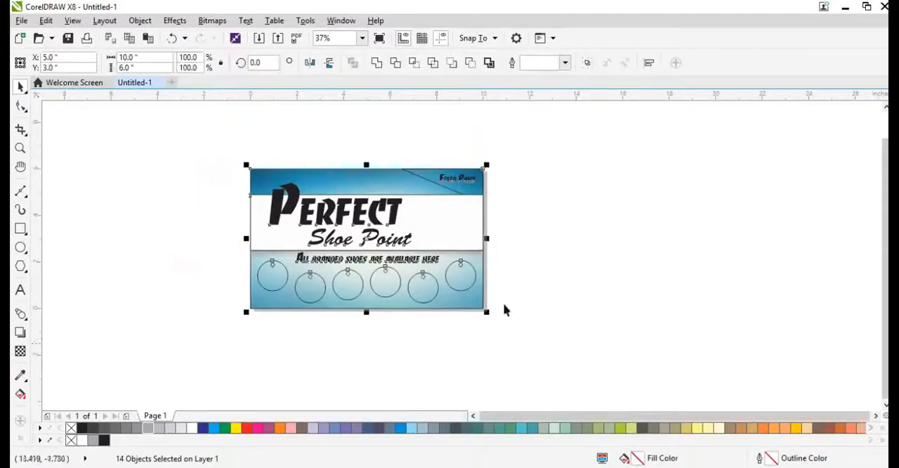
{"action": "key", "text": "F4"}
{"action": "left_click", "coordinate": [179, 234]}
{"action": "left_click", "coordinate": [231, 269]}
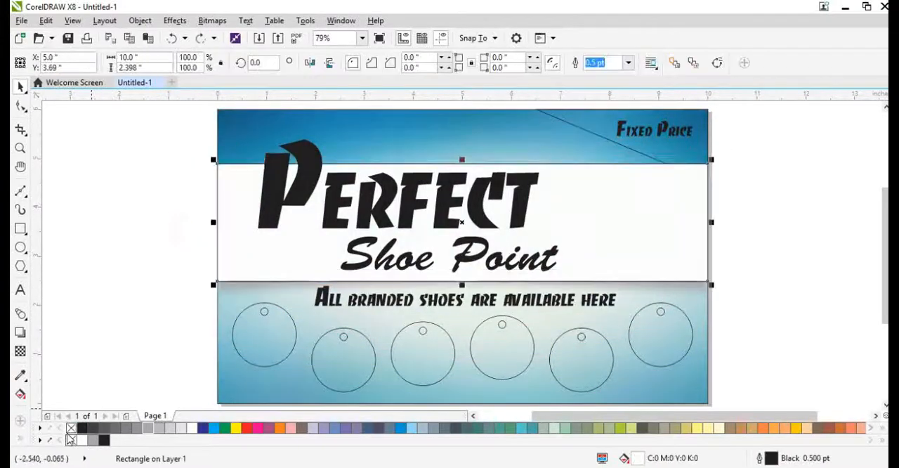
{"action": "left_click", "coordinate": [120, 260]}
Step: Fill the "Perfect" text with red and give it a white outline
{"action": "left_click", "coordinate": [277, 203]}
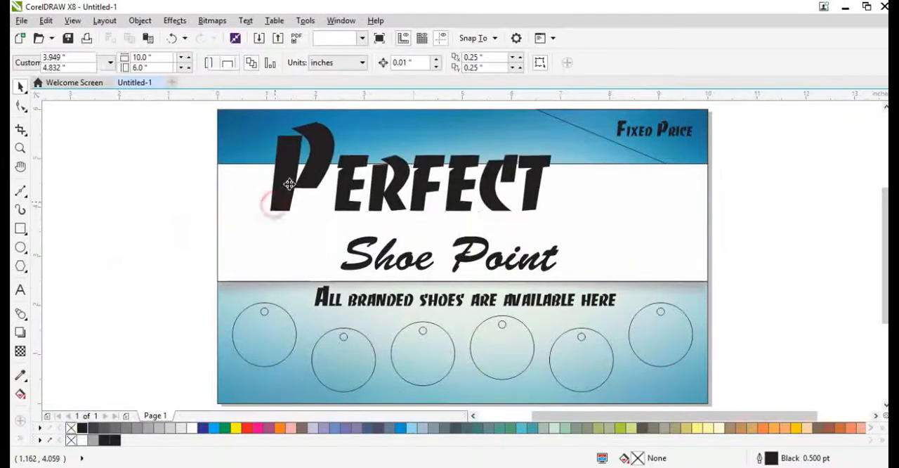
{"action": "left_click", "coordinate": [250, 430]}
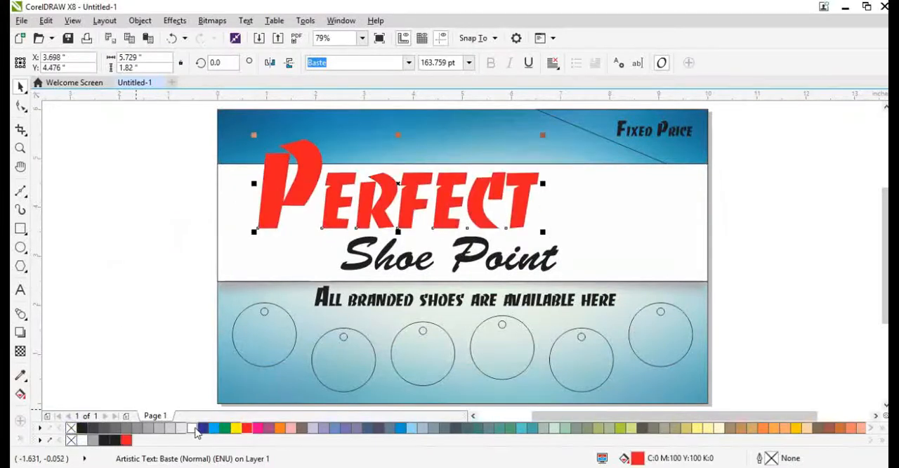
{"action": "right_click", "coordinate": [191, 427]}
Step: Set the "Perfect" text's outline width to 10 points, placed behind the fill and scaling with the object
{"action": "key", "text": "F12"}
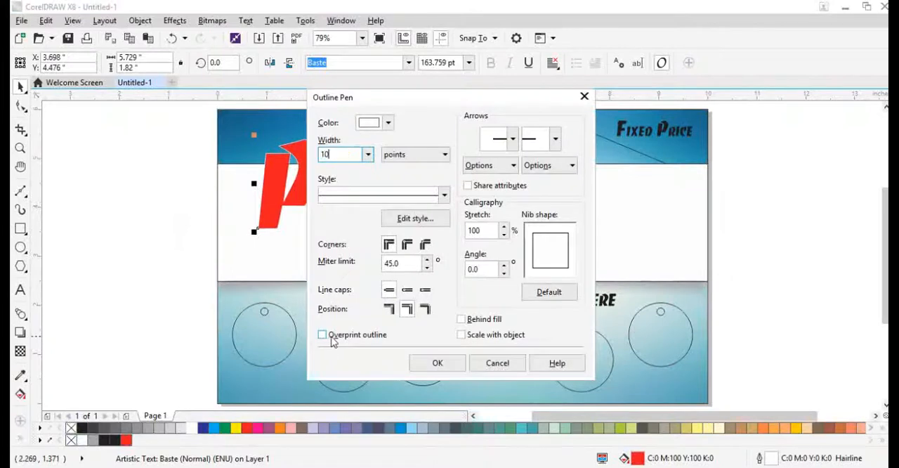
{"action": "type", "text": "10"}
{"action": "key", "text": "Return"}
{"action": "key", "text": "F12"}
{"action": "left_click", "coordinate": [468, 318]}
{"action": "left_click", "coordinate": [468, 335]}
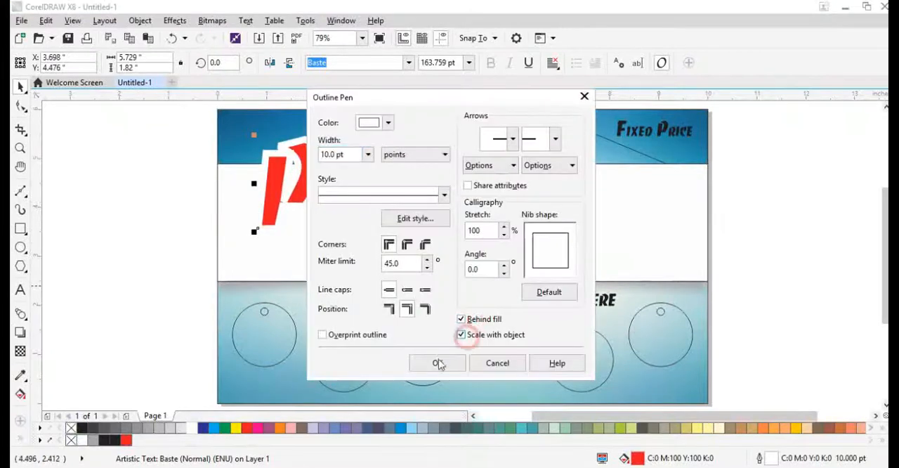
{"action": "left_click", "coordinate": [436, 361]}
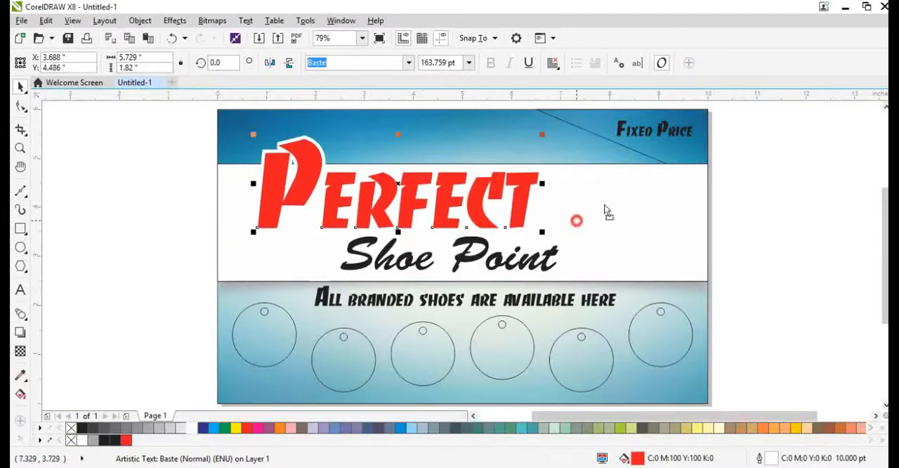
Step: Remove the outline of the white middle band and fill the "Shoe Point" text with blue
{"action": "left_click", "coordinate": [576, 221]}
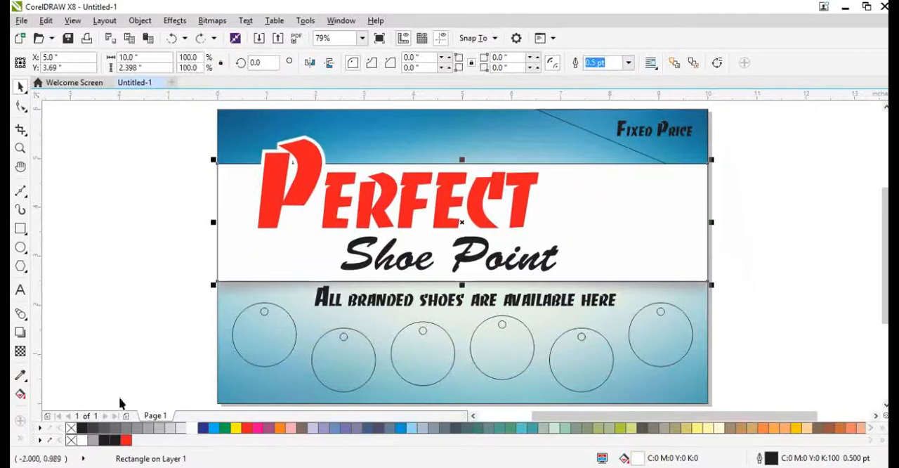
{"action": "right_click", "coordinate": [71, 440]}
{"action": "left_click", "coordinate": [99, 344]}
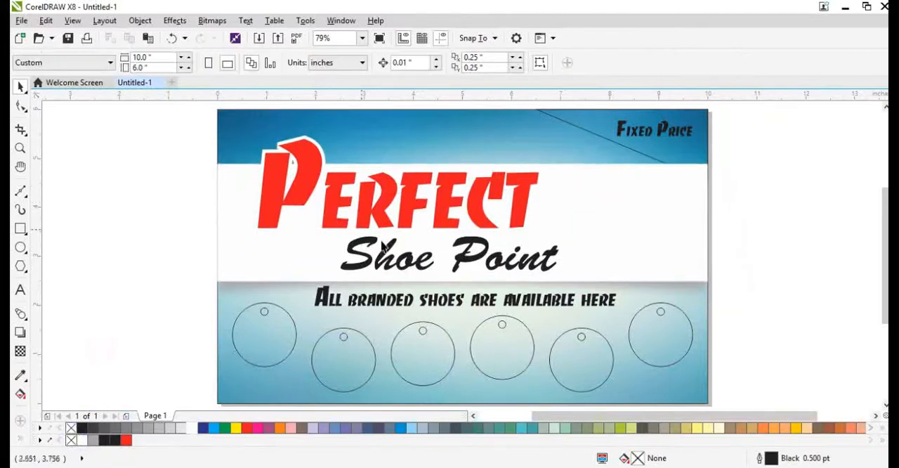
{"action": "left_click", "coordinate": [387, 250]}
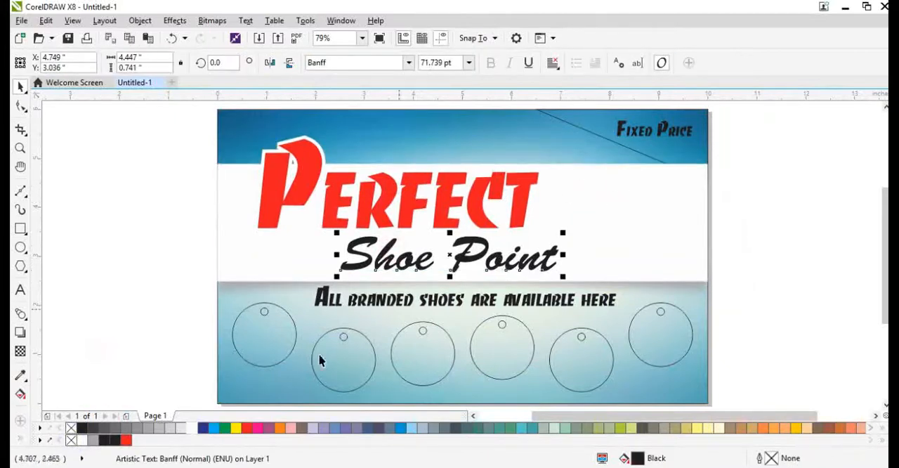
{"action": "left_click", "coordinate": [216, 428]}
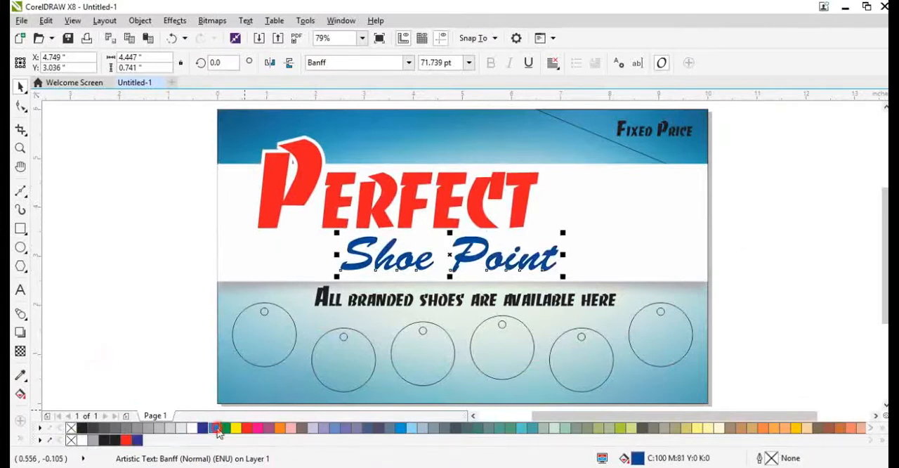
Step: Fill the six round tags with white and remove their outlines
{"action": "scroll", "coordinate": [379, 347], "scroll_direction": "down", "scroll_amount": 3}
{"action": "scroll", "coordinate": [340, 365], "scroll_direction": "up", "scroll_amount": 3}
{"action": "left_click_drag", "start_coordinate": [71, 293], "coordinate": [632, 418]}
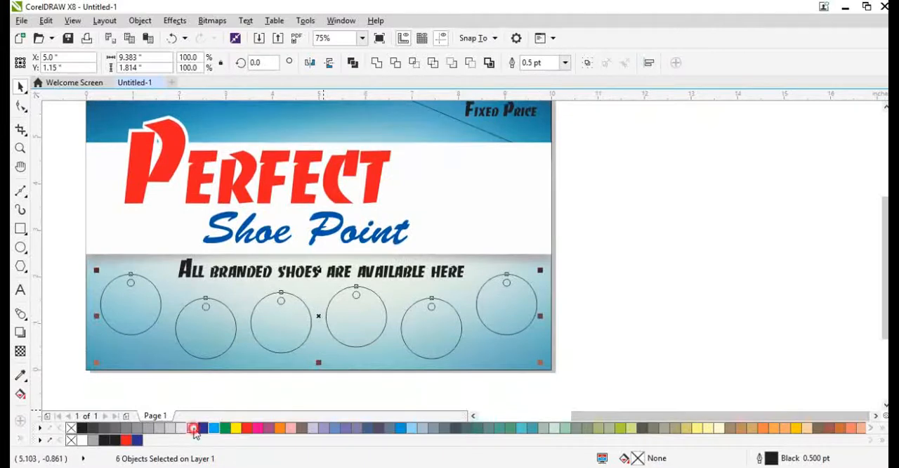
{"action": "left_click", "coordinate": [193, 428]}
{"action": "right_click", "coordinate": [71, 428]}
{"action": "scroll", "coordinate": [258, 316], "scroll_direction": "down", "scroll_amount": 1}
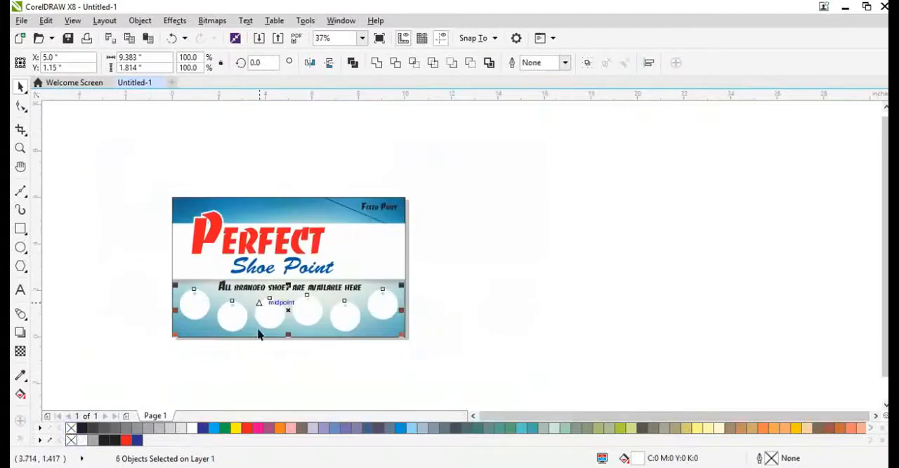
{"action": "left_click", "coordinate": [251, 351]}
Step: Group the six round tags and place a copy slightly lower behind the white originals
{"action": "scroll", "coordinate": [250, 349], "scroll_direction": "up", "scroll_amount": 1}
{"action": "left_click", "coordinate": [226, 309]}
{"action": "left_click", "coordinate": [158, 286], "text": "shift"}
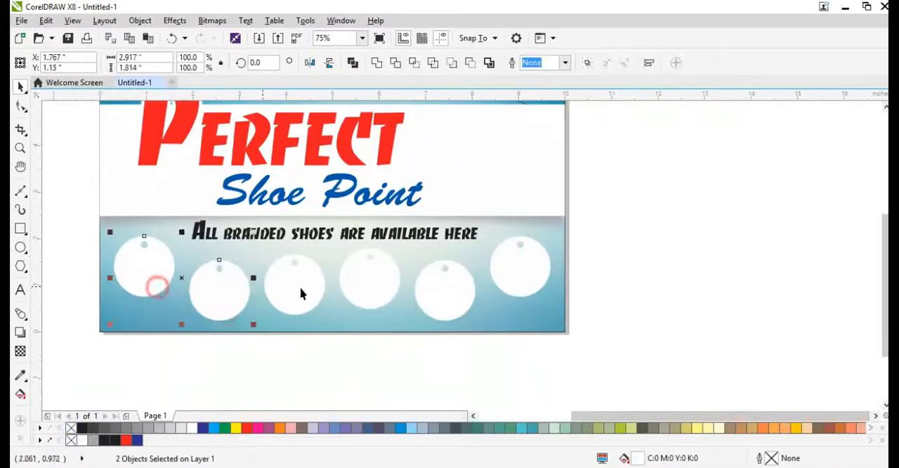
{"action": "left_click", "coordinate": [302, 288], "text": "shift"}
{"action": "left_click", "coordinate": [373, 285], "text": "shift"}
{"action": "left_click", "coordinate": [438, 294], "text": "shift"}
{"action": "left_click", "coordinate": [520, 269], "text": "shift"}
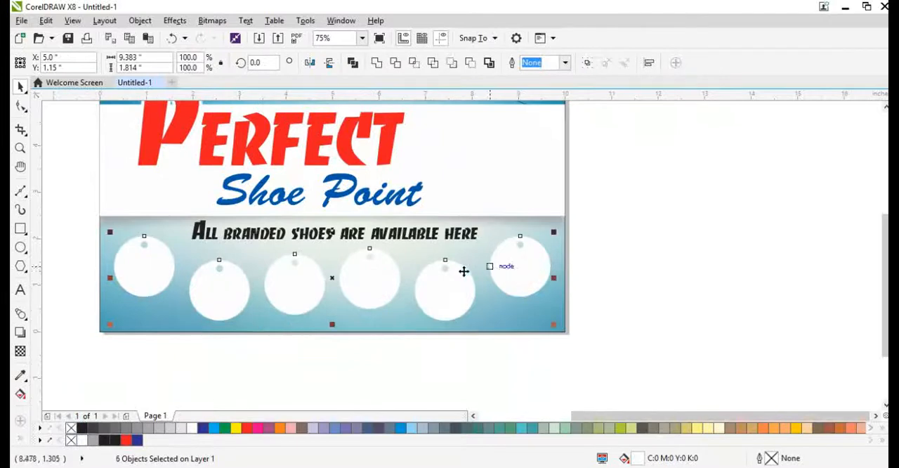
{"action": "key", "text": "ctrl+g"}
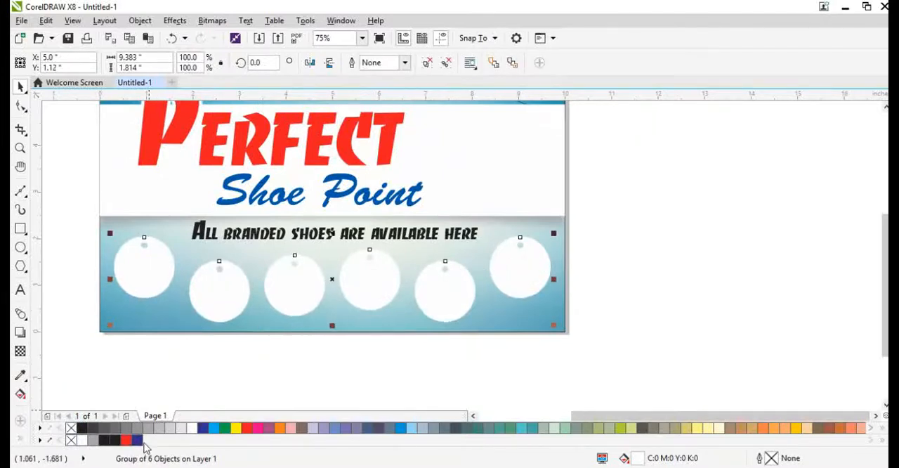
Step: Give the tag copy a black fill and black hairline outline, and offset it slightly further right and down
{"action": "double_click", "coordinate": [139, 439]}
{"action": "left_click", "coordinate": [505, 405]}
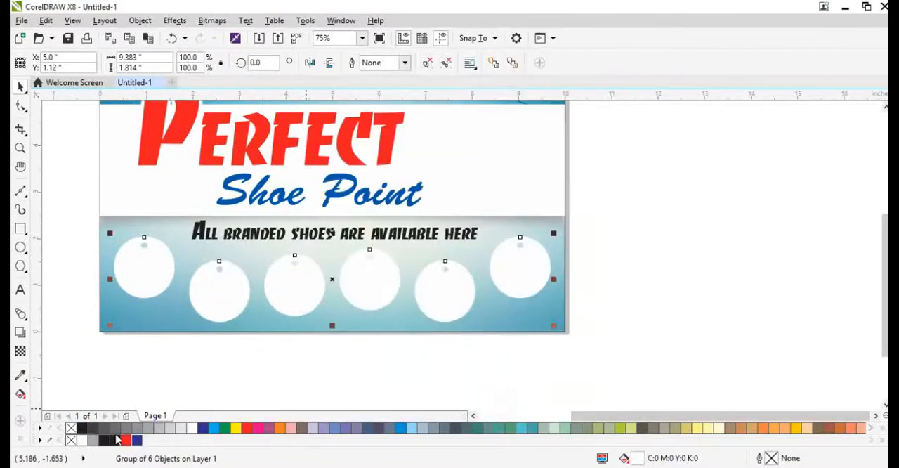
{"action": "right_click", "coordinate": [115, 440]}
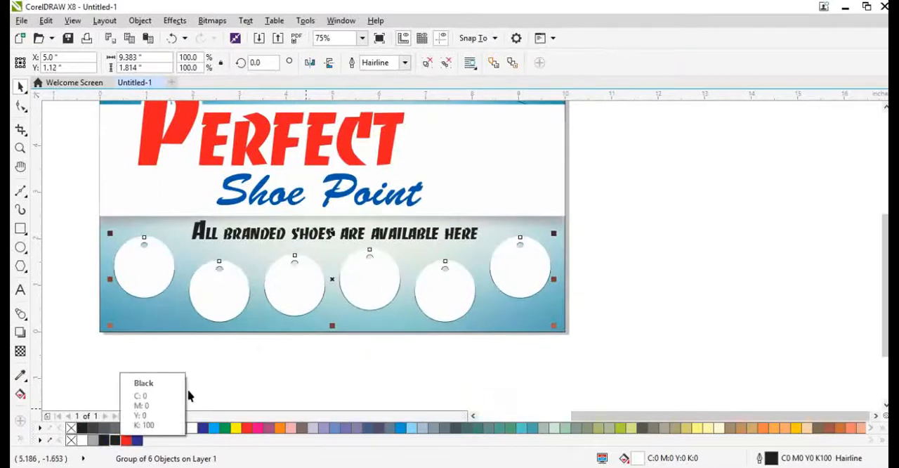
{"action": "scroll", "coordinate": [197, 379], "scroll_direction": "up", "scroll_amount": 2}
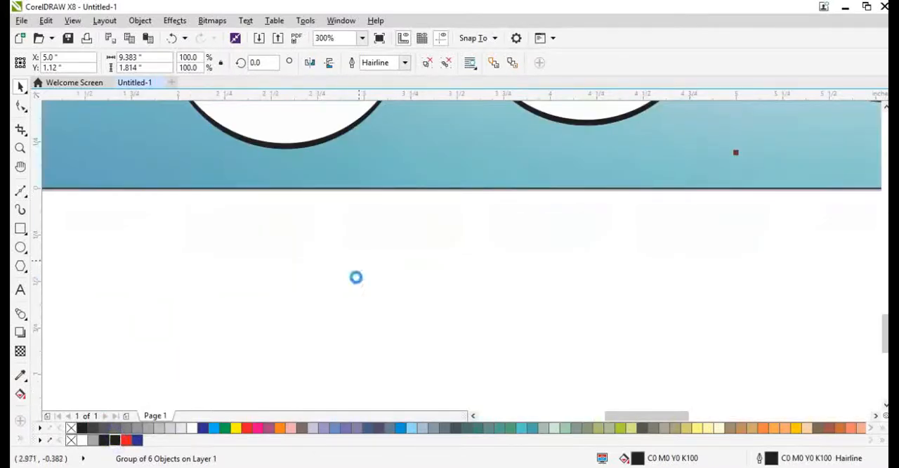
{"action": "scroll", "coordinate": [355, 275], "scroll_direction": "down", "scroll_amount": 2}
{"action": "scroll", "coordinate": [386, 249], "scroll_direction": "up", "scroll_amount": 3}
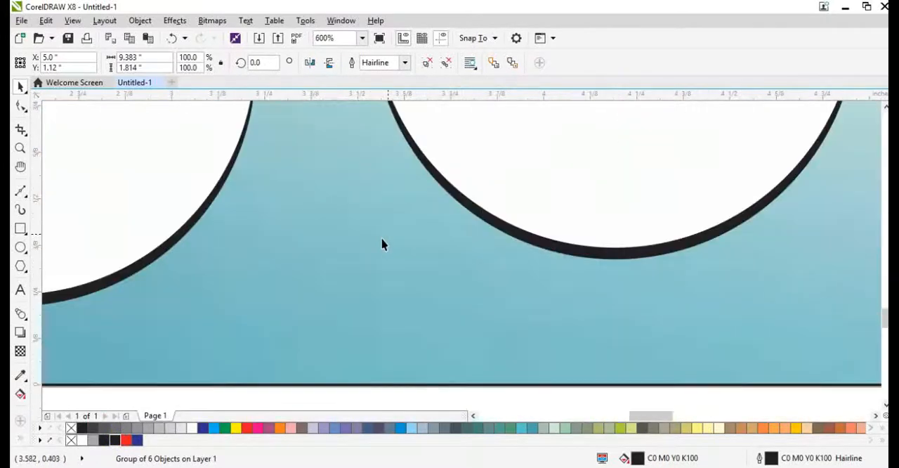
Step: Sample the teal C58 M12 Y22 K0 from the lower background and apply it to the tag copy's fill and outline
{"action": "left_click", "coordinate": [20, 374]}
{"action": "left_click", "coordinate": [127, 371]}
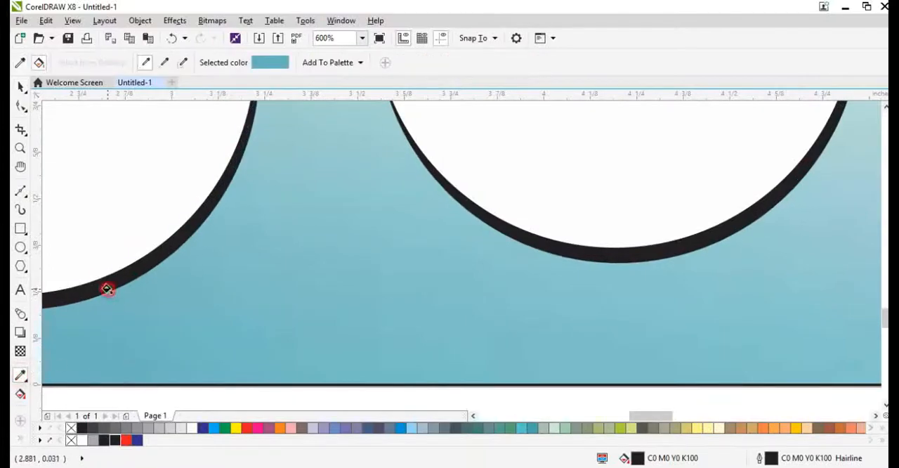
{"action": "scroll", "coordinate": [229, 287], "scroll_direction": "down", "scroll_amount": 1}
{"action": "left_click", "coordinate": [229, 287]}
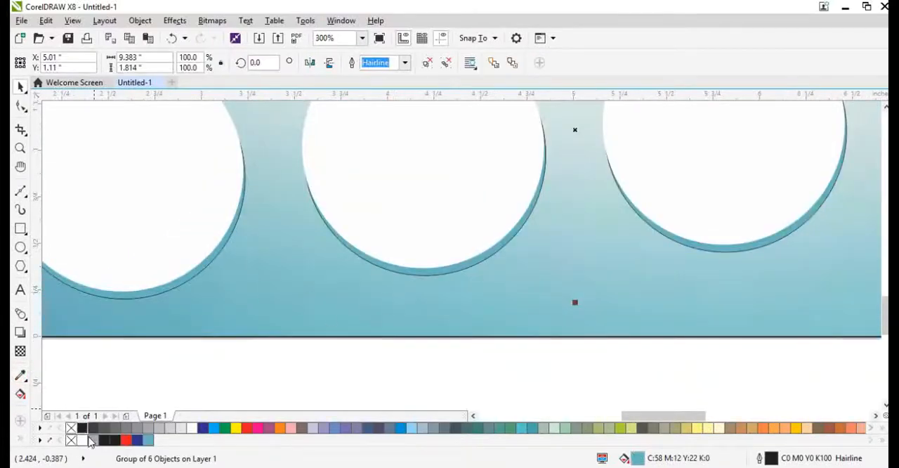
{"action": "left_click", "coordinate": [149, 440]}
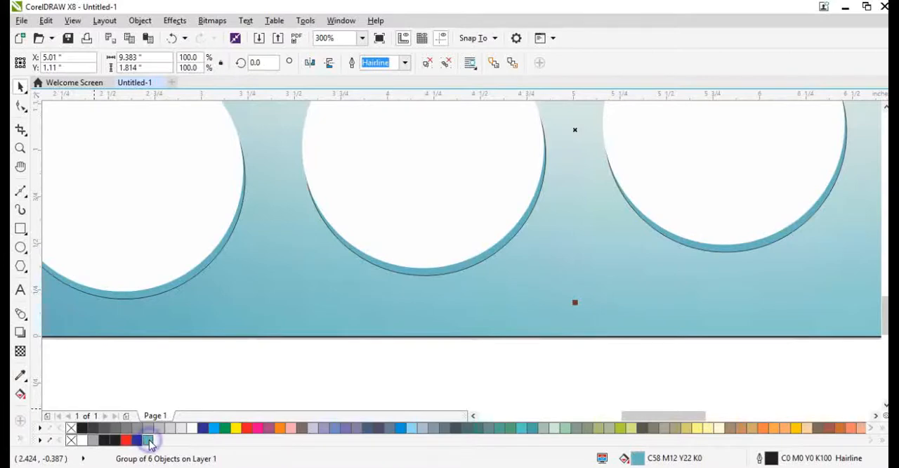
{"action": "right_click", "coordinate": [149, 441]}
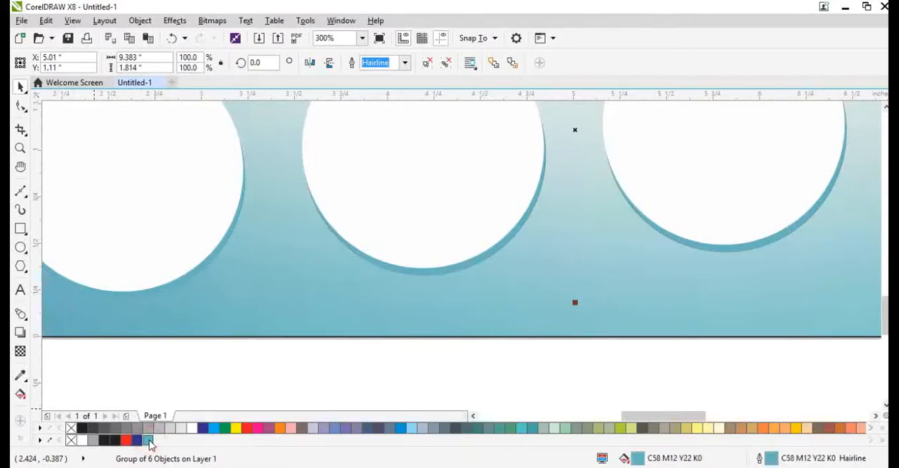
Step: Recolor the tag copy's fill and outline to the darker teal C76 M27 Y32 K1 and shift it to X 5.02, Y 1.09 inches
{"action": "left_click", "coordinate": [149, 440]}
{"action": "left_click", "coordinate": [205, 444]}
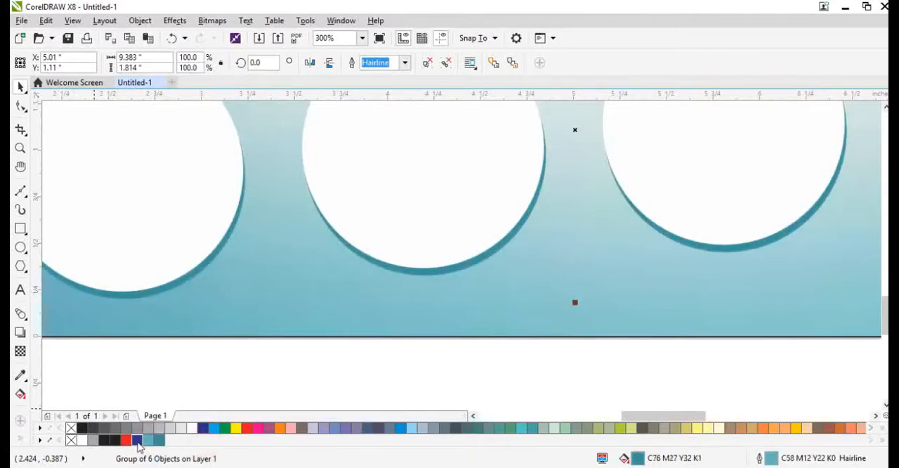
{"action": "scroll", "coordinate": [353, 293], "scroll_direction": "down", "scroll_amount": 4}
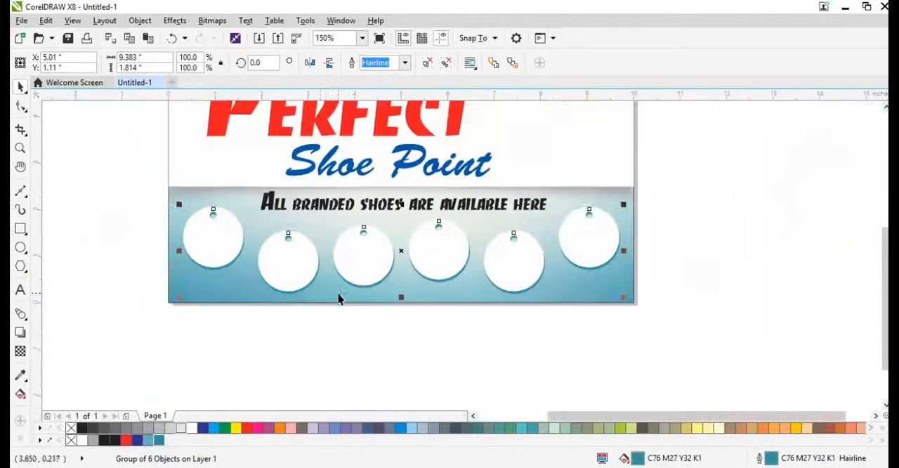
{"action": "scroll", "coordinate": [604, 217], "scroll_direction": "up", "scroll_amount": 4}
{"action": "scroll", "coordinate": [604, 217], "scroll_direction": "down", "scroll_amount": 4}
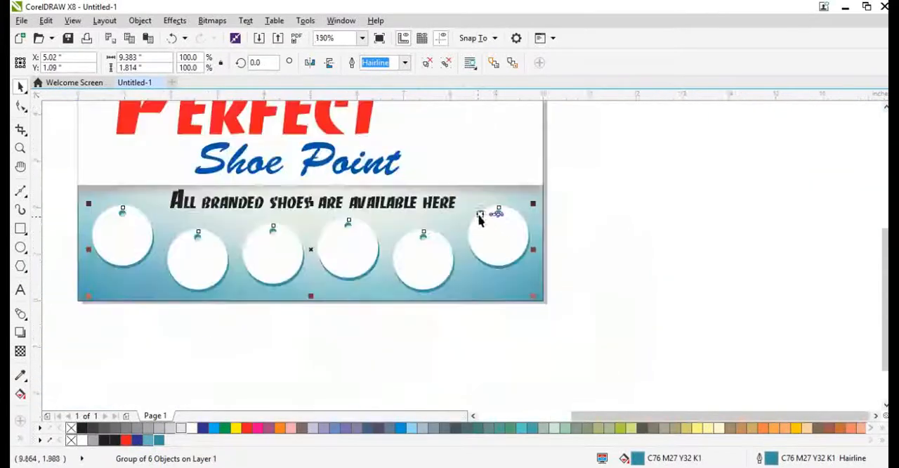
{"action": "scroll", "coordinate": [616, 263], "scroll_direction": "up", "scroll_amount": 1}
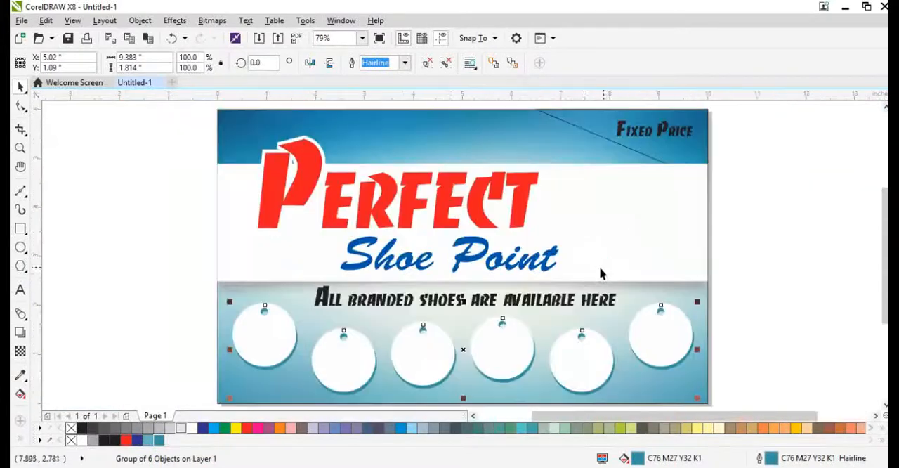
Step: Center the "All branded shoes are available here" text horizontally on the background rectangle
{"action": "left_click", "coordinate": [518, 305]}
{"action": "left_click", "coordinate": [701, 391], "text": "shift"}
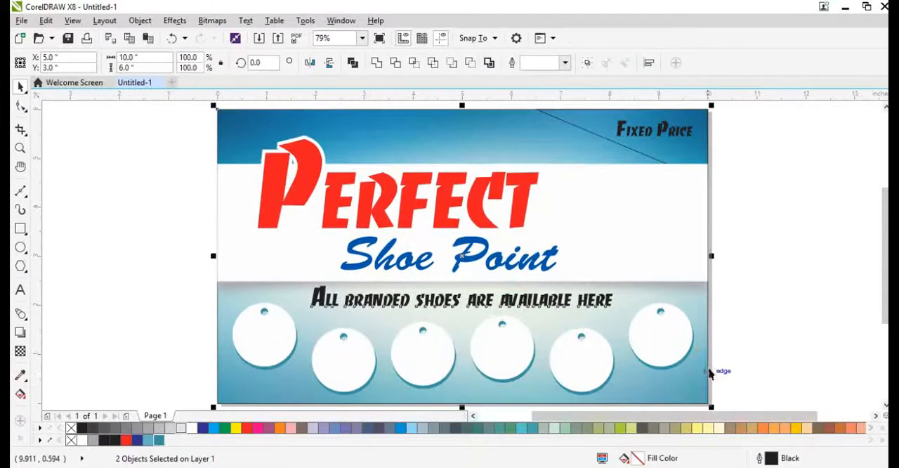
{"action": "left_click", "coordinate": [738, 319]}
Step: Fill the corner shape behind "Fixed Price" with yellow C0 M10 Y90 K0 and remove its outline
{"action": "scroll", "coordinate": [488, 243], "scroll_direction": "down", "scroll_amount": 2}
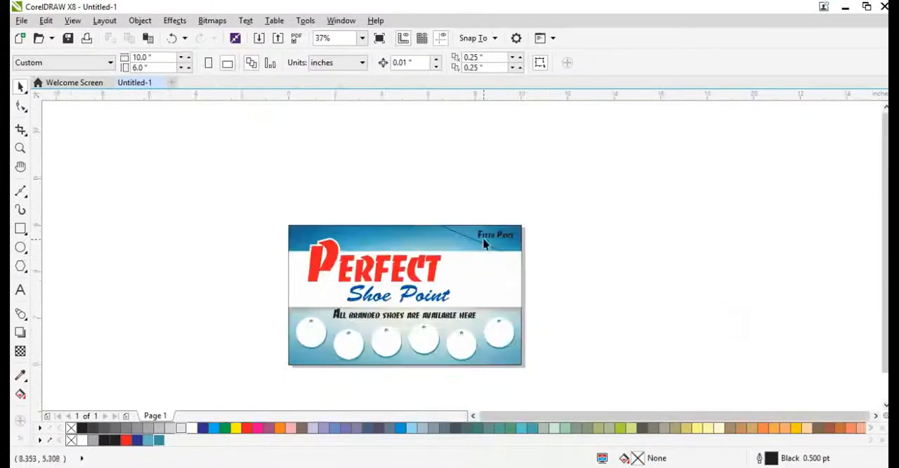
{"action": "scroll", "coordinate": [432, 219], "scroll_direction": "up", "scroll_amount": 4}
{"action": "double_click", "coordinate": [433, 219]}
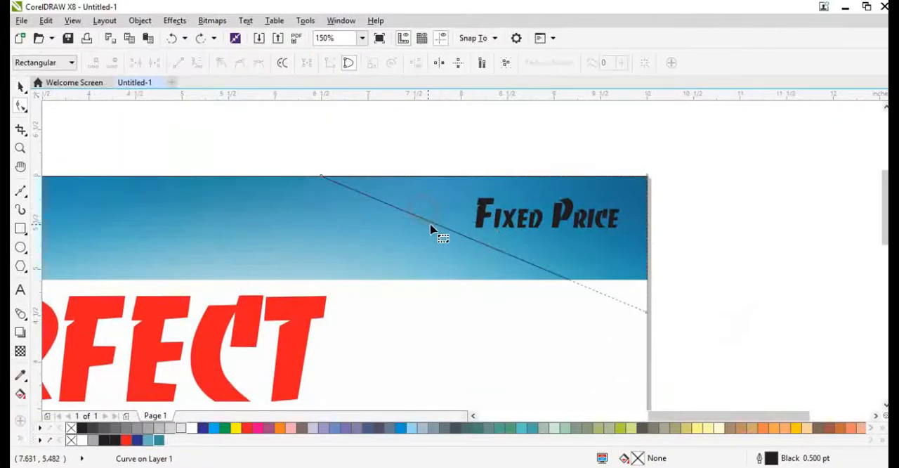
{"action": "key", "text": "space"}
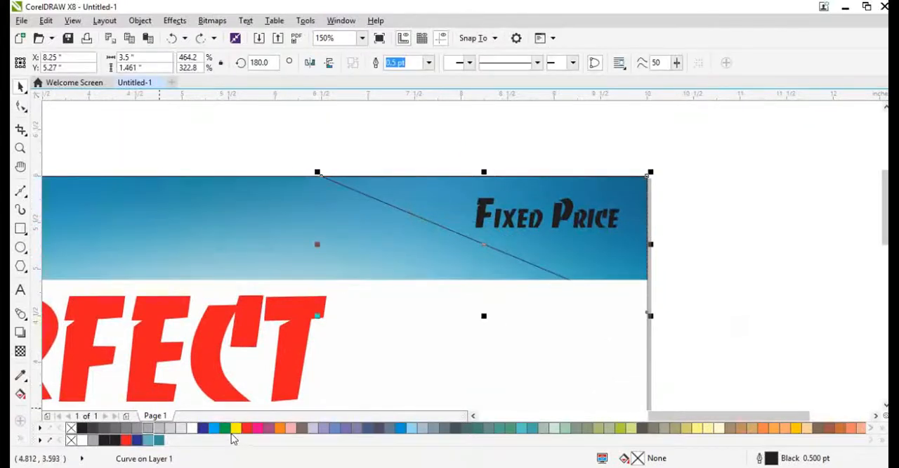
{"action": "left_click", "coordinate": [235, 427]}
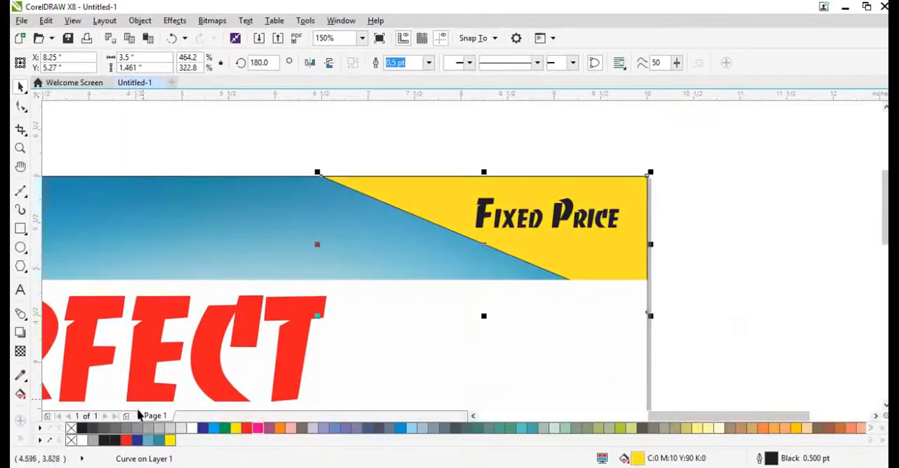
{"action": "right_click", "coordinate": [81, 427]}
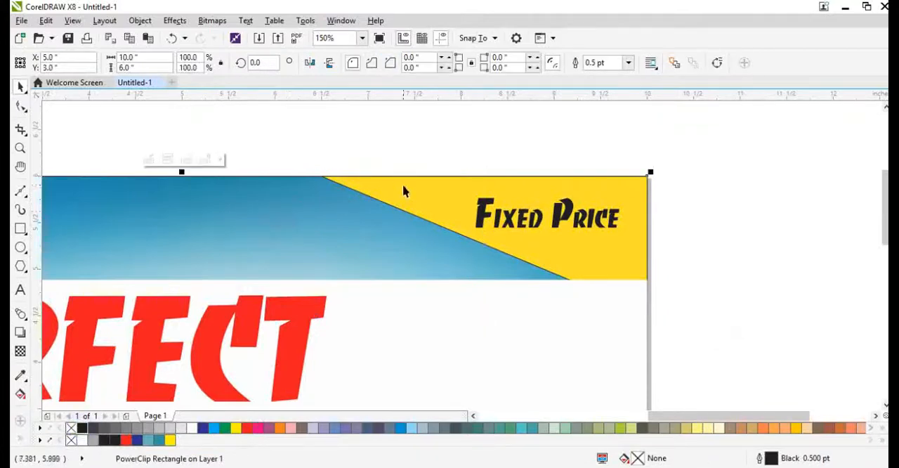
{"action": "left_click_drag", "start_coordinate": [424, 178], "coordinate": [430, 186]}
{"action": "key", "text": "ctrl+z"}
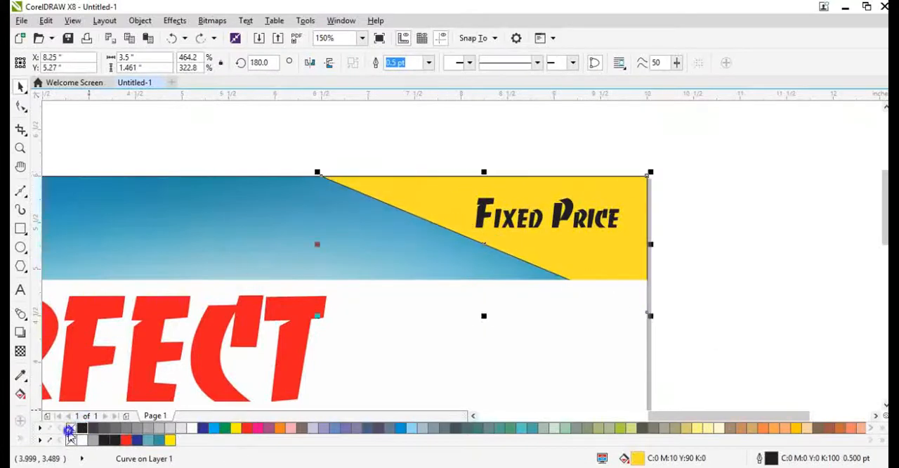
{"action": "right_click", "coordinate": [69, 430]}
Step: Add a node on the yellow shape's slanted edge, pull it down past the blue band, and narrow the shape to 2.431 inches
{"action": "double_click", "coordinate": [405, 194]}
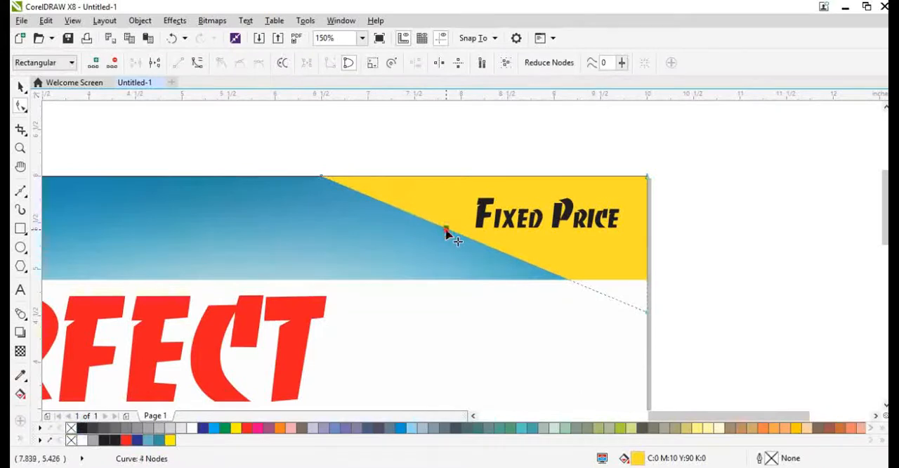
{"action": "left_click_drag", "start_coordinate": [446, 230], "coordinate": [407, 288]}
{"action": "key", "text": "space"}
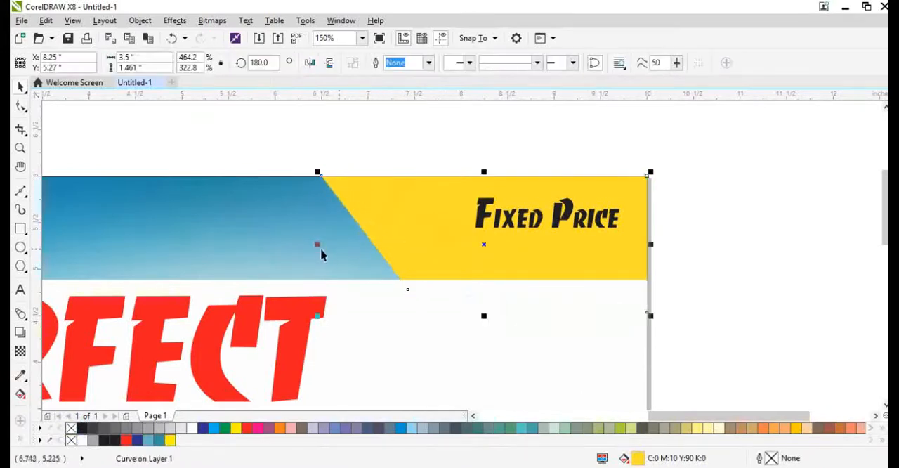
{"action": "left_click_drag", "start_coordinate": [319, 246], "coordinate": [416, 247]}
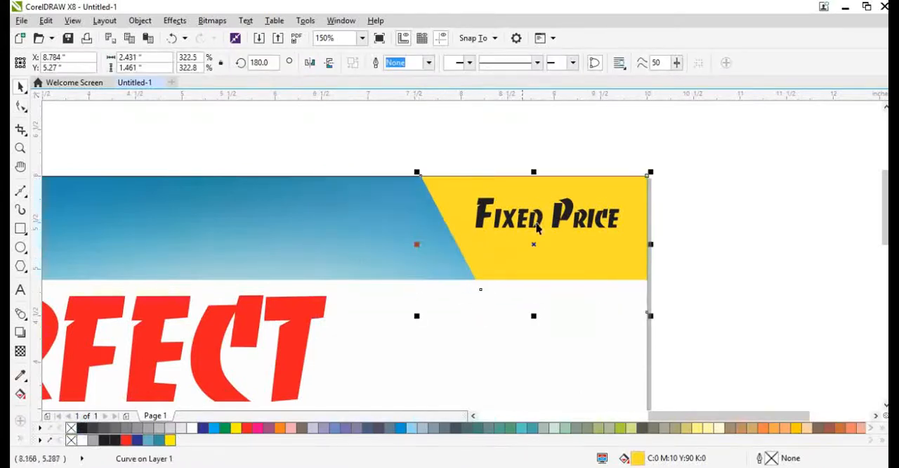
Step: Try to break the "Fixed Price" text onto two lines before the word "Price"
{"action": "left_click", "coordinate": [527, 219]}
{"action": "left_click", "coordinate": [558, 271]}
{"action": "double_click", "coordinate": [558, 223]}
{"action": "scroll", "coordinate": [559, 222], "scroll_direction": "up", "scroll_amount": 1}
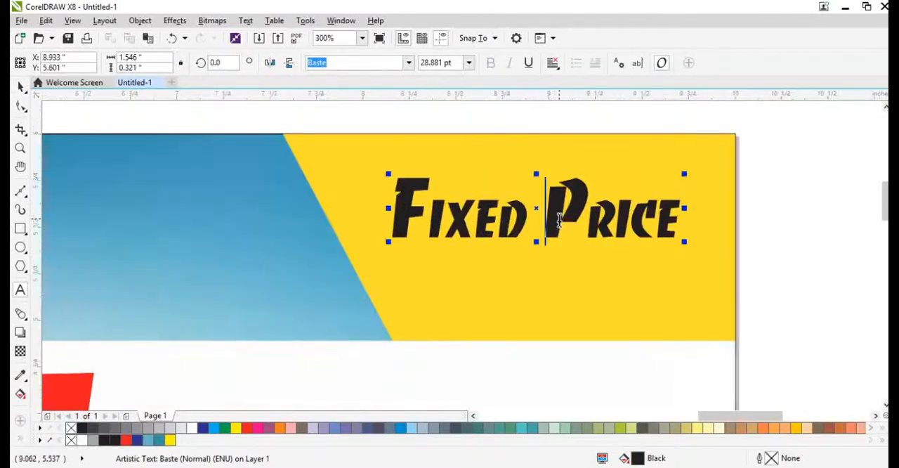
{"action": "key", "text": "Return"}
{"action": "scroll", "coordinate": [502, 233], "scroll_direction": "down", "scroll_amount": 1}
{"action": "key", "text": "ctrl+z"}
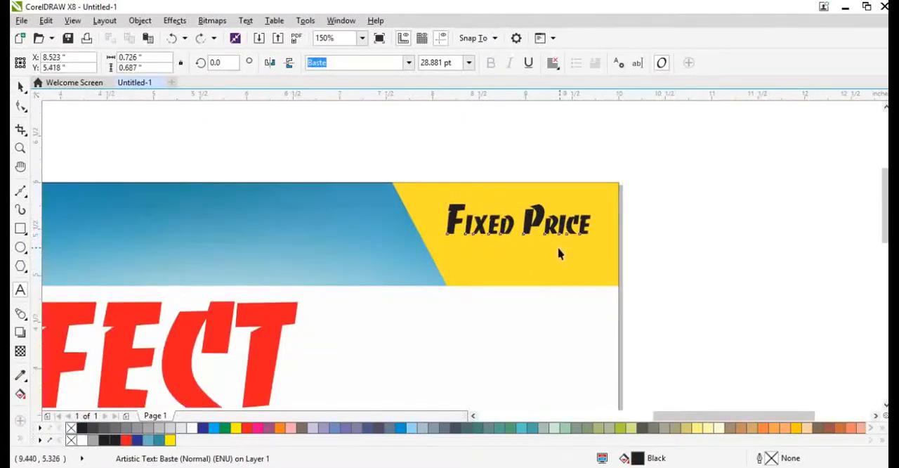
Step: Enlarge the "Fixed Price" text and resize the yellow shape behind it to 3.9 by 0.779 inches
{"action": "key", "text": "ctrl+space"}
{"action": "left_click_drag", "start_coordinate": [440, 240], "coordinate": [389, 259]}
{"action": "left_click", "coordinate": [496, 263]}
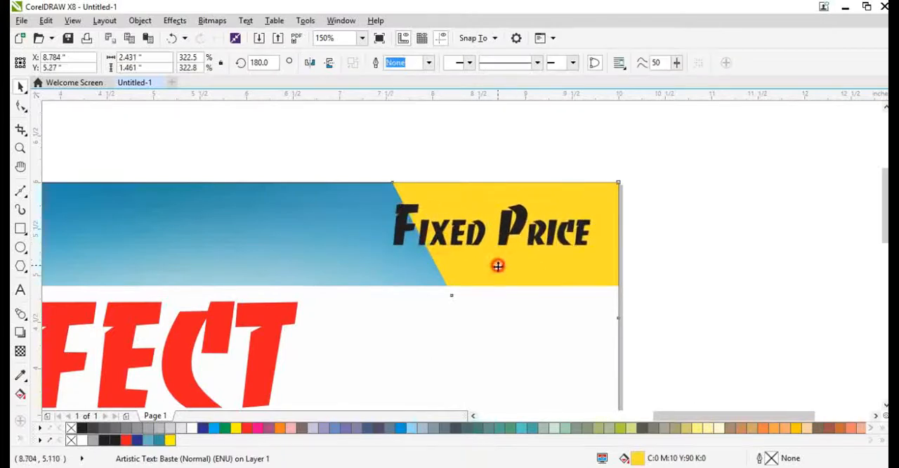
{"action": "left_click_drag", "start_coordinate": [505, 321], "coordinate": [507, 259]}
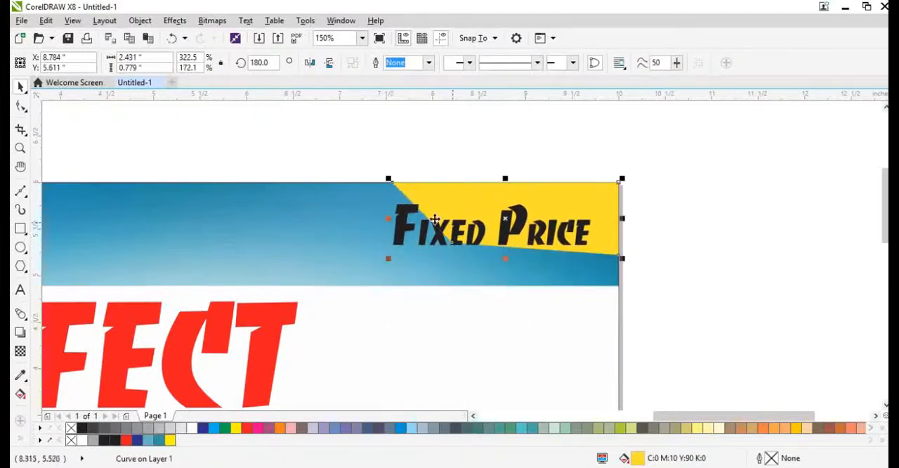
{"action": "left_click_drag", "start_coordinate": [389, 220], "coordinate": [253, 232]}
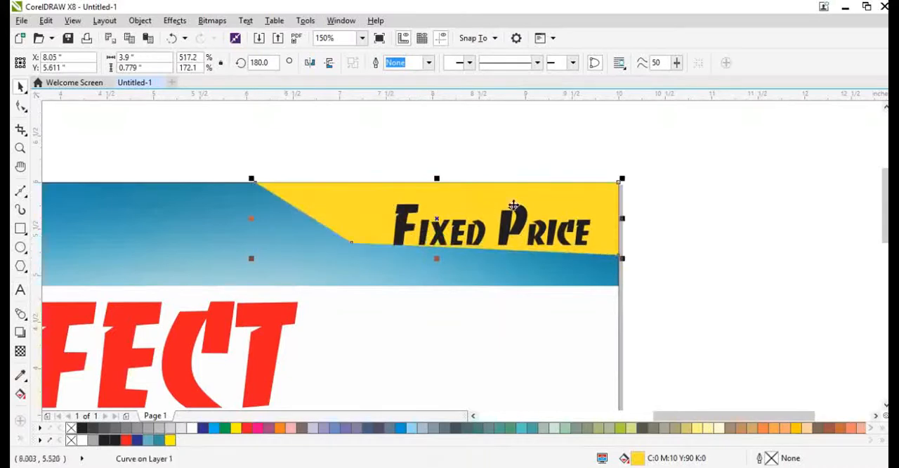
Step: Level the yellow shape's lower edge by nudging its nodes, and lower that edge to just beneath the text
{"action": "left_click", "coordinate": [552, 193]}
{"action": "key", "text": "F10"}
{"action": "left_click_drag", "start_coordinate": [582, 224], "coordinate": [639, 295]}
{"action": "key", "text": "Up"}
{"action": "key", "text": "Up"}
{"action": "key", "text": "Up"}
{"action": "key", "text": "Up"}
{"action": "key", "text": "Up"}
{"action": "key", "text": "Up"}
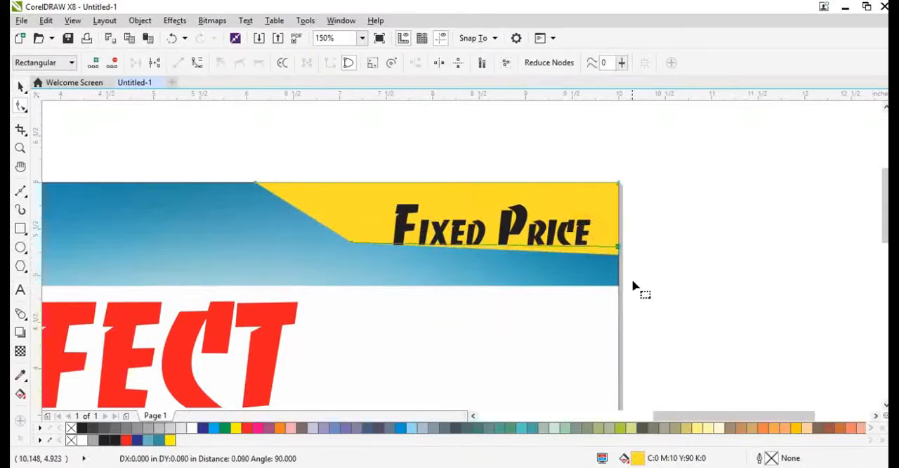
{"action": "left_click_drag", "start_coordinate": [267, 214], "coordinate": [703, 276]}
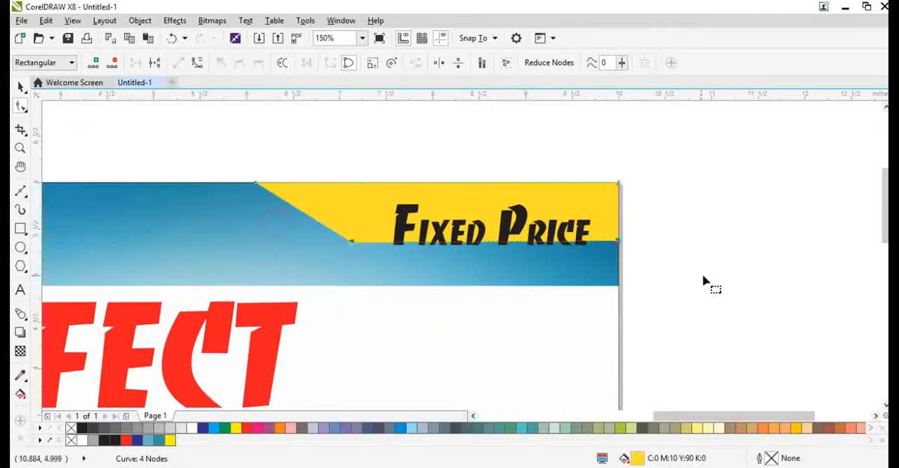
{"action": "key", "text": "Down"}
{"action": "key", "text": "Down"}
{"action": "key", "text": "Down"}
{"action": "key", "text": "Down"}
{"action": "key", "text": "Down"}
{"action": "key", "text": "Down"}
{"action": "key", "text": "Down"}
{"action": "key", "text": "Down"}
{"action": "key", "text": "Down"}
{"action": "key", "text": "Down"}
{"action": "key", "text": "Down"}
Step: Nudge the yellow shape's upper-left node right to steepen the slanted side, giving a shape 3.24 inches wide
{"action": "left_click_drag", "start_coordinate": [245, 163], "coordinate": [337, 241]}
{"action": "key", "text": "Right"}
{"action": "key", "text": "Right"}
{"action": "key", "text": "Right"}
{"action": "key", "text": "Right"}
{"action": "key", "text": "Right"}
{"action": "key", "text": "Right"}
{"action": "key", "text": "Right"}
{"action": "key", "text": "Right"}
{"action": "key", "text": "Right"}
{"action": "key", "text": "Right"}
{"action": "key", "text": "Right"}
{"action": "key", "text": "Right"}
{"action": "key", "text": "Right"}
{"action": "key", "text": "Right"}
{"action": "key", "text": "Right"}
{"action": "key", "text": "Right"}
{"action": "key", "text": "Right"}
{"action": "key", "text": "Right"}
{"action": "key", "text": "Right"}
{"action": "key", "text": "Right"}
{"action": "key", "text": "Right"}
{"action": "key", "text": "Right"}
{"action": "key", "text": "Right"}
{"action": "key", "text": "Right"}
{"action": "key", "text": "Right"}
{"action": "key", "text": "Right"}
{"action": "key", "text": "Right"}
{"action": "key", "text": "Right"}
{"action": "key", "text": "Right"}
{"action": "key", "text": "Right"}
{"action": "key", "text": "Right"}
{"action": "key", "text": "Right"}
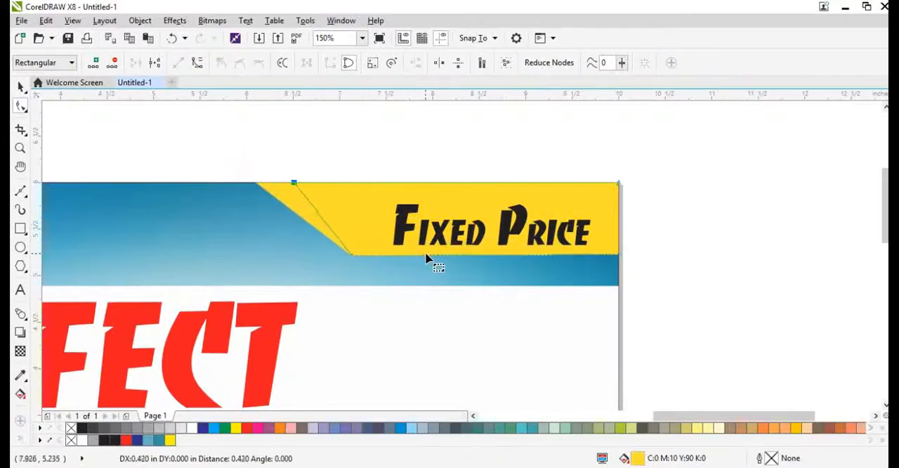
{"action": "key", "text": "space"}
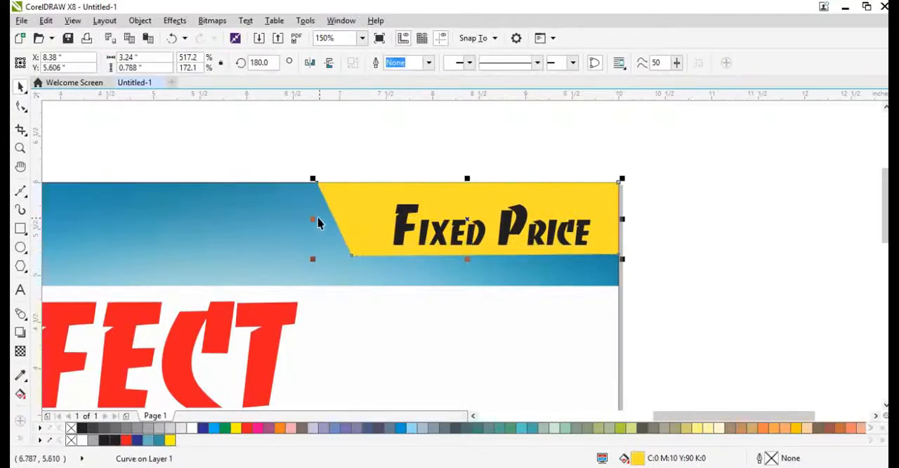
Step: Narrow the yellow shape to 2.928 inches, adjust its lower-left node, and reposition the "Fixed Price" text slightly up and right on it
{"action": "left_click_drag", "start_coordinate": [316, 220], "coordinate": [388, 211]}
{"action": "scroll", "coordinate": [414, 236], "scroll_direction": "up", "scroll_amount": 2}
{"action": "left_click", "coordinate": [335, 246]}
{"action": "key", "text": "F10"}
{"action": "left_click_drag", "start_coordinate": [304, 279], "coordinate": [364, 287]}
{"action": "key", "text": "space"}
{"action": "left_click_drag", "start_coordinate": [453, 235], "coordinate": [477, 228]}
{"action": "left_click", "coordinate": [480, 292]}
{"action": "key", "text": "shift+F2"}
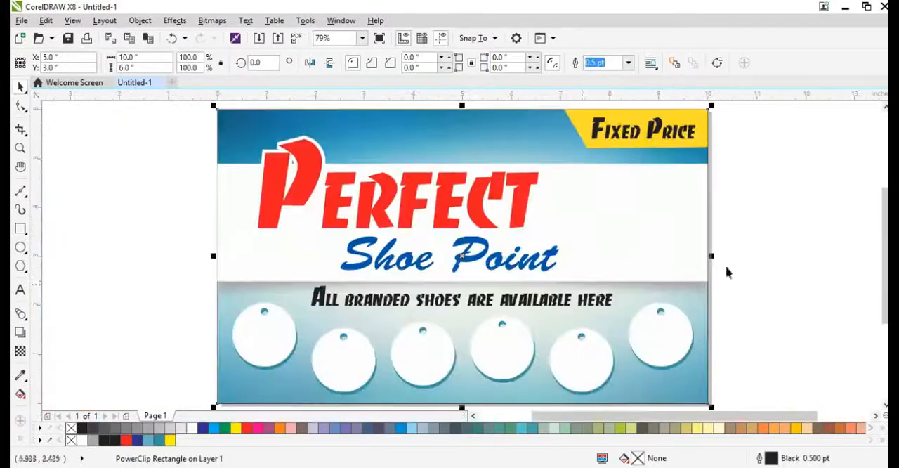
Step: Move the yellow shape and "Fixed Price" text together along the banner's upper edge to about X 4.56 inches
{"action": "left_click", "coordinate": [821, 251]}
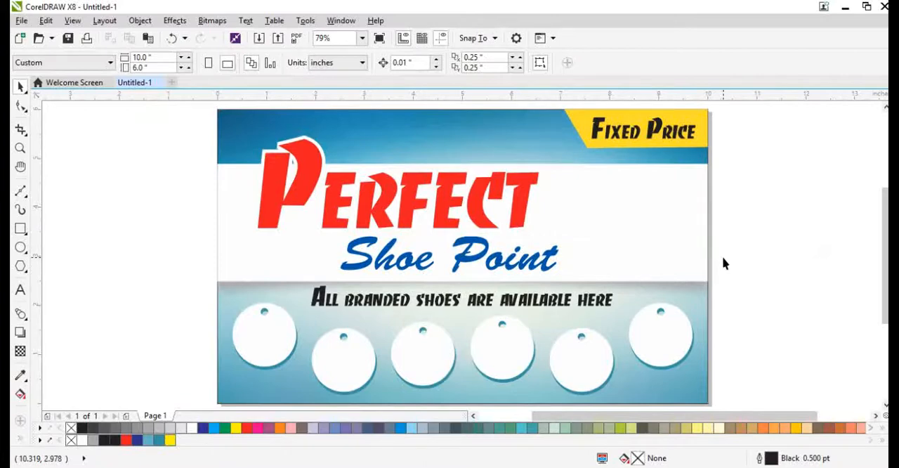
{"action": "left_click", "coordinate": [688, 129]}
{"action": "left_click", "coordinate": [684, 120], "text": "shift"}
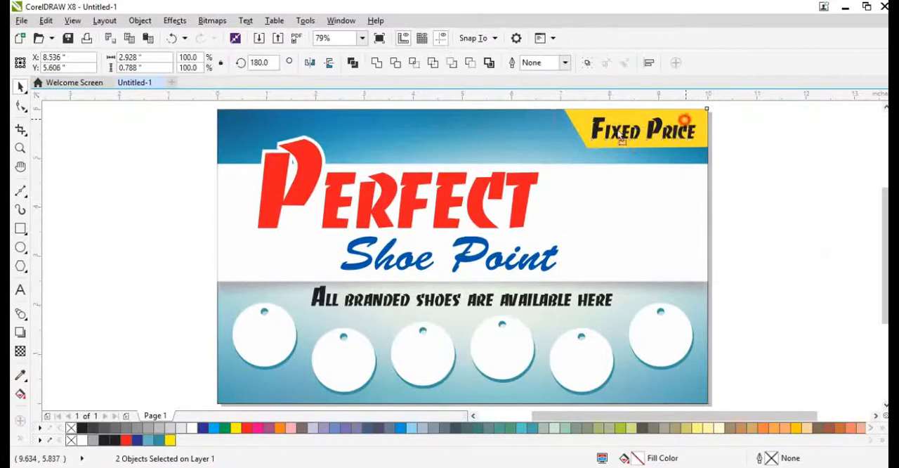
{"action": "left_click_drag", "start_coordinate": [621, 140], "coordinate": [421, 141]}
{"action": "scroll", "coordinate": [454, 134], "scroll_direction": "down", "scroll_amount": 2}
{"action": "scroll", "coordinate": [528, 174], "scroll_direction": "up", "scroll_amount": 4}
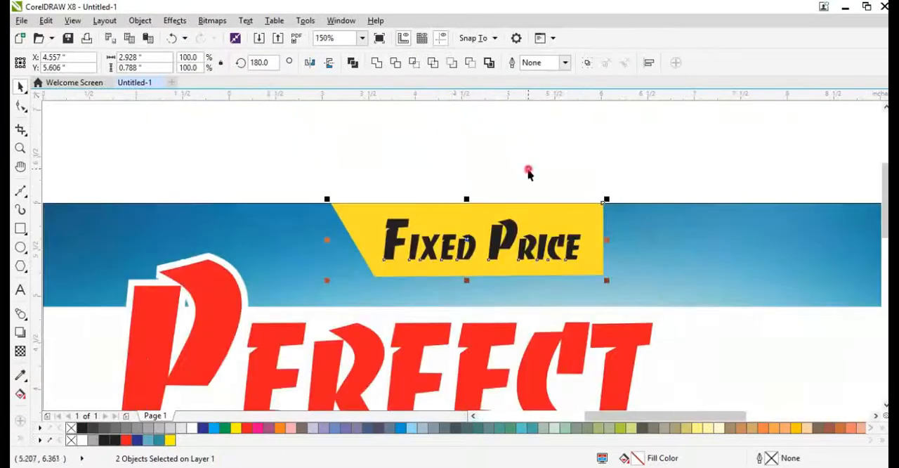
Step: Scale the yellow shape to 2.531 by 0.682 inches and weld it with a horizontally mirrored copy offset to the right
{"action": "left_click", "coordinate": [563, 216]}
{"action": "left_click_drag", "start_coordinate": [609, 283], "coordinate": [572, 274]}
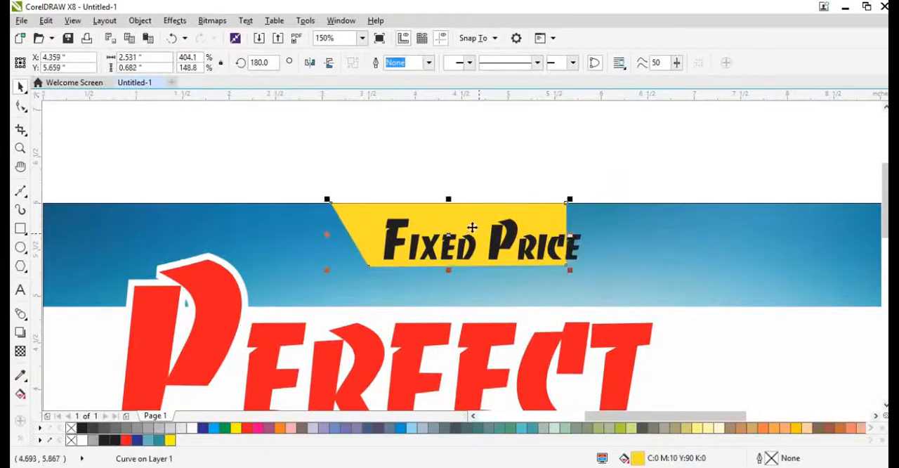
{"action": "left_click_drag", "start_coordinate": [471, 227], "coordinate": [552, 227]}
{"action": "right_click", "coordinate": [552, 227]}
{"action": "left_click", "coordinate": [309, 63]}
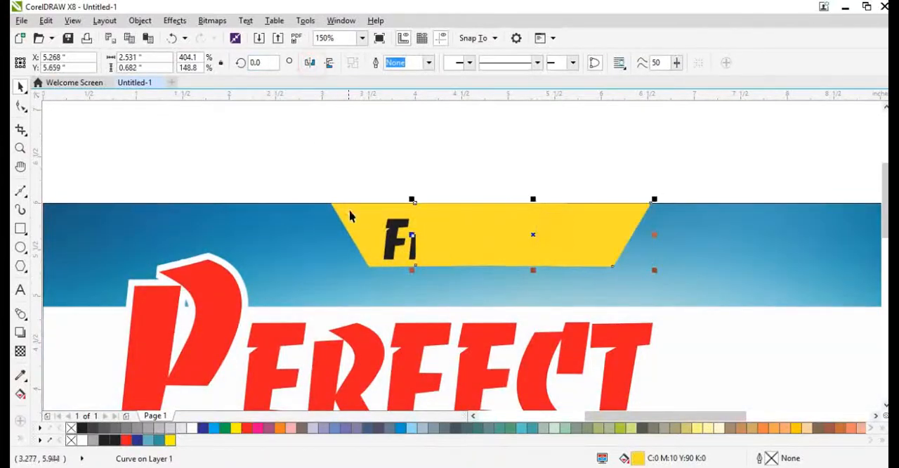
{"action": "left_click", "coordinate": [351, 207], "text": "shift"}
{"action": "left_click", "coordinate": [375, 62]}
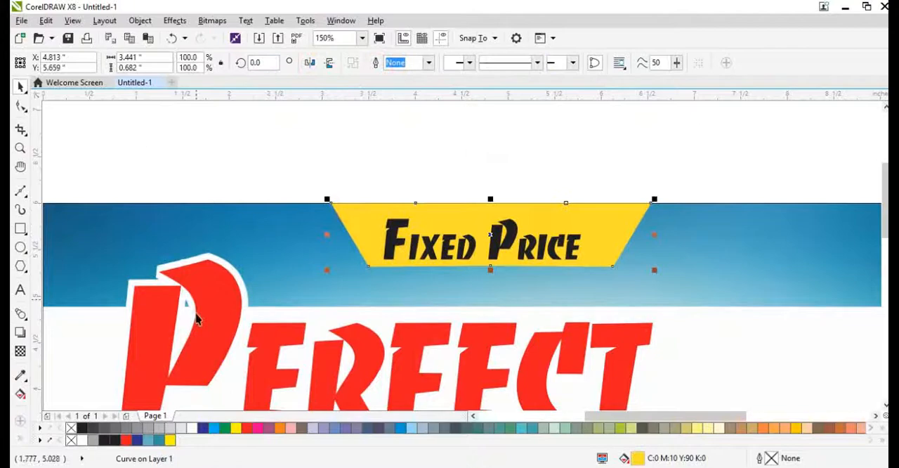
Step: Center the "Fixed Price" text horizontally on the yellow shape, and center both on the background rectangle
{"action": "left_click", "coordinate": [439, 235]}
{"action": "left_click", "coordinate": [451, 206], "text": "shift"}
{"action": "key", "text": "c"}
{"action": "left_click", "coordinate": [680, 254], "text": "shift"}
{"action": "key", "text": "c"}
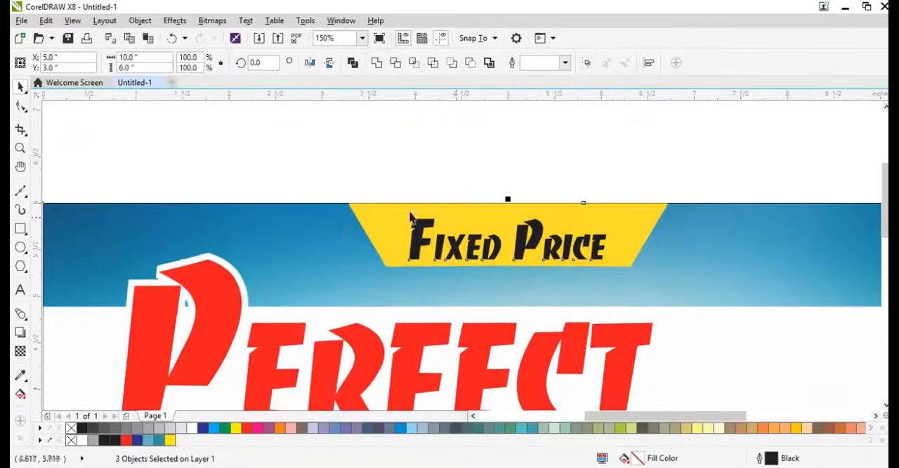
{"action": "key", "text": "F4"}
{"action": "left_click", "coordinate": [762, 247]}
Step: Change the font of the "Fixed Price" text to Bedini and make it bold
{"action": "scroll", "coordinate": [484, 116], "scroll_direction": "up", "scroll_amount": 3}
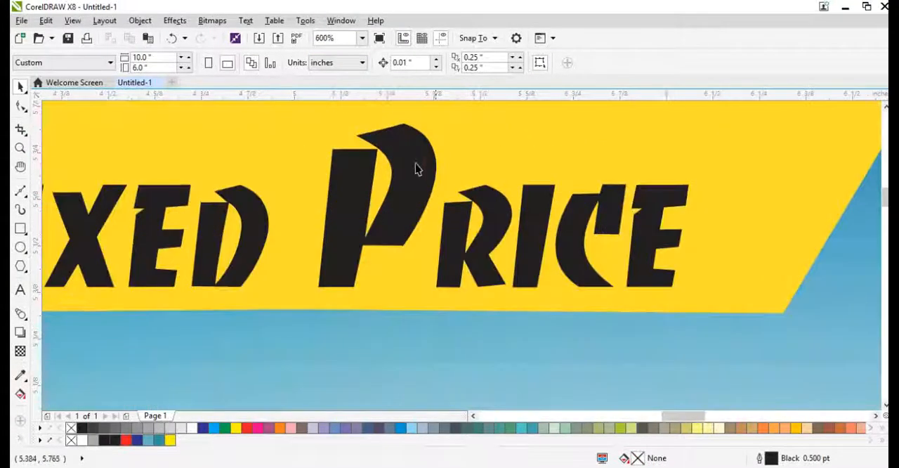
{"action": "left_click", "coordinate": [415, 165]}
{"action": "left_click", "coordinate": [408, 65]}
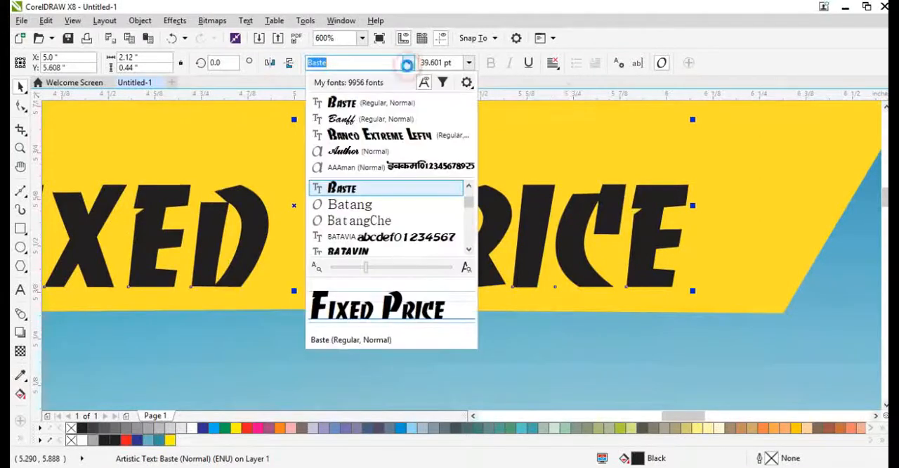
{"action": "left_click", "coordinate": [368, 205]}
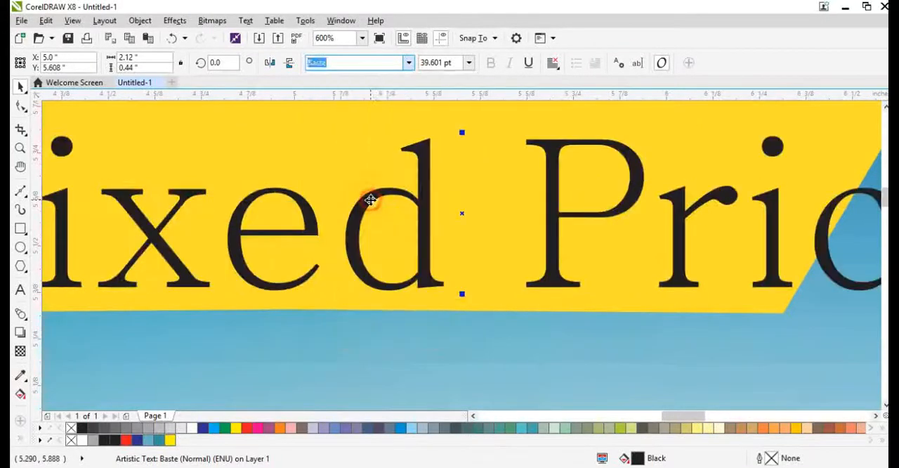
{"action": "left_click", "coordinate": [408, 62]}
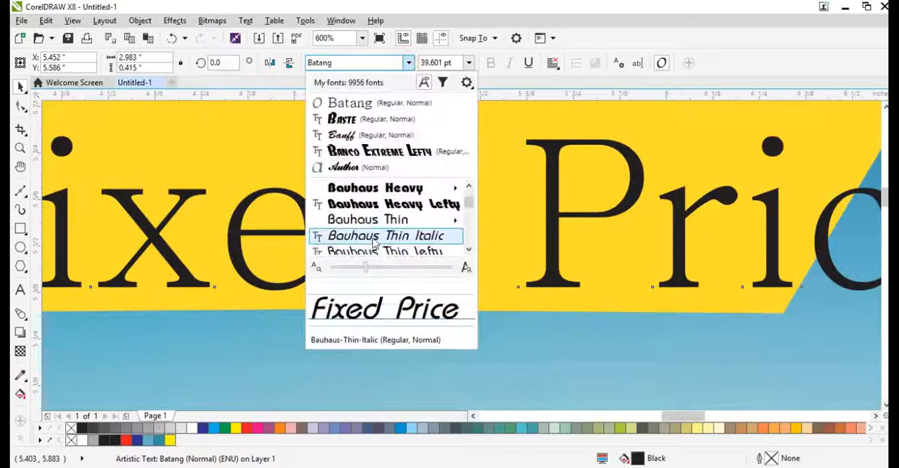
{"action": "scroll", "coordinate": [377, 220], "scroll_direction": "down", "scroll_amount": 5}
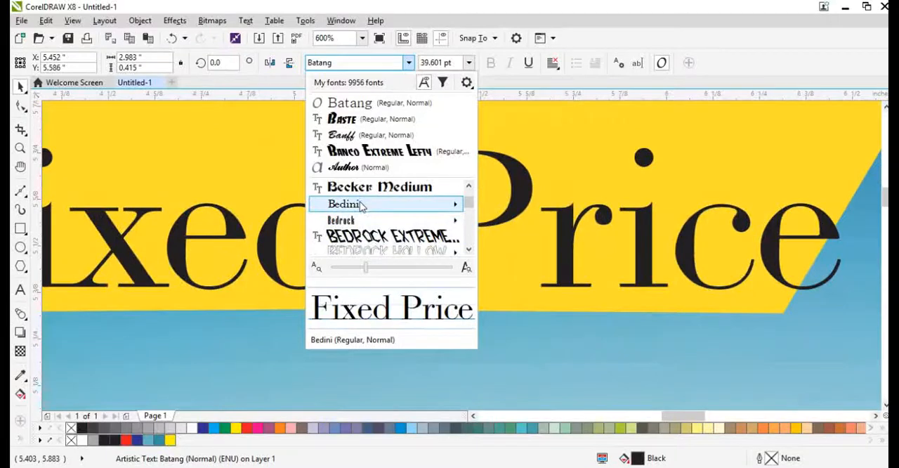
{"action": "left_click", "coordinate": [366, 203]}
{"action": "left_click", "coordinate": [491, 62]}
Step: Scale the "Fixed Price" text down to about 34.2 pt and center it horizontally and vertically on the yellow shape
{"action": "scroll", "coordinate": [670, 262], "scroll_direction": "down", "scroll_amount": 2}
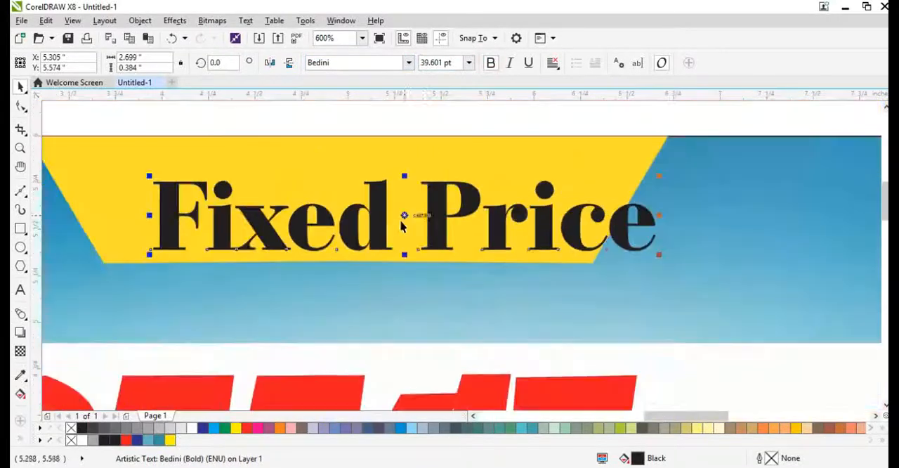
{"action": "left_click_drag", "start_coordinate": [662, 258], "coordinate": [593, 257]}
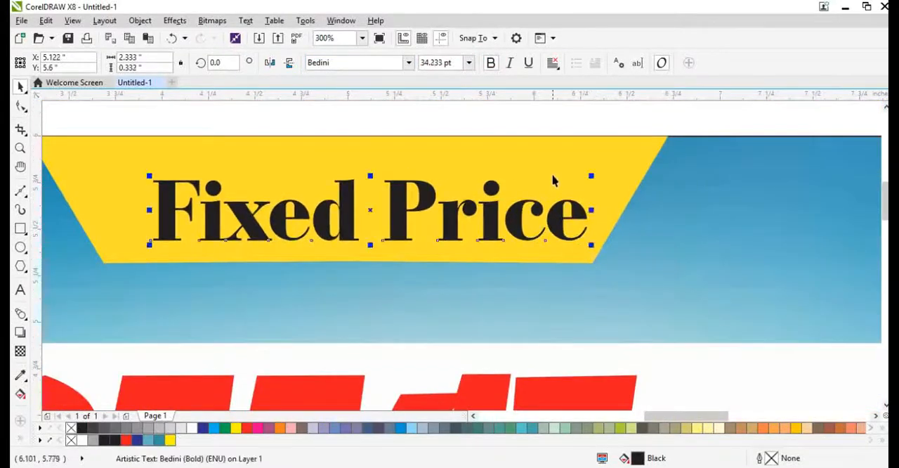
{"action": "left_click", "coordinate": [553, 175], "text": "shift"}
{"action": "key", "text": "c"}
{"action": "key", "text": "e"}
{"action": "left_click", "coordinate": [695, 234]}
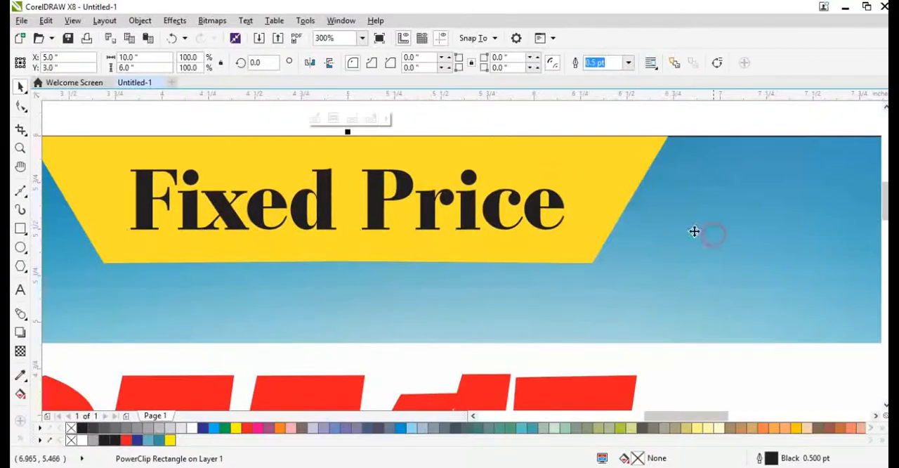
{"action": "key", "text": "shift+F2"}
{"action": "left_click", "coordinate": [757, 256]}
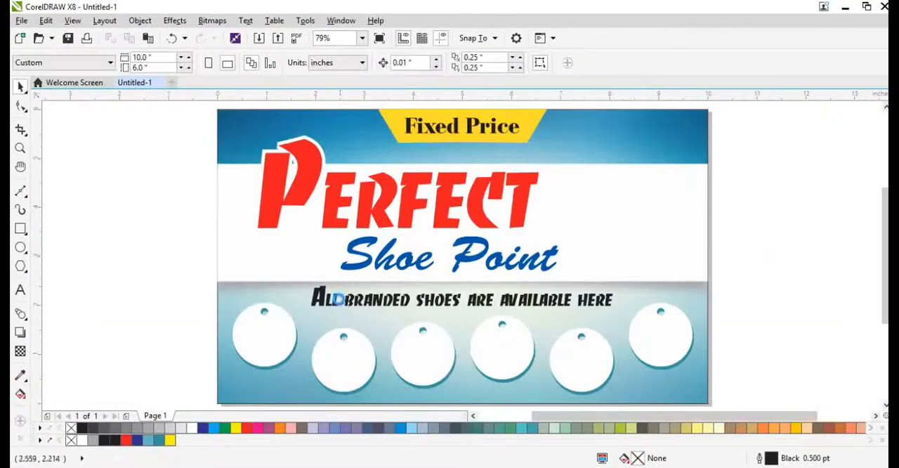
Step: Move the red "Perfect" text slightly up and to the right, to about X 3.848 and Y 4.645 inches
{"action": "scroll", "coordinate": [351, 297], "scroll_direction": "down", "scroll_amount": 2}
{"action": "scroll", "coordinate": [365, 183], "scroll_direction": "up", "scroll_amount": 4}
{"action": "left_click", "coordinate": [365, 163]}
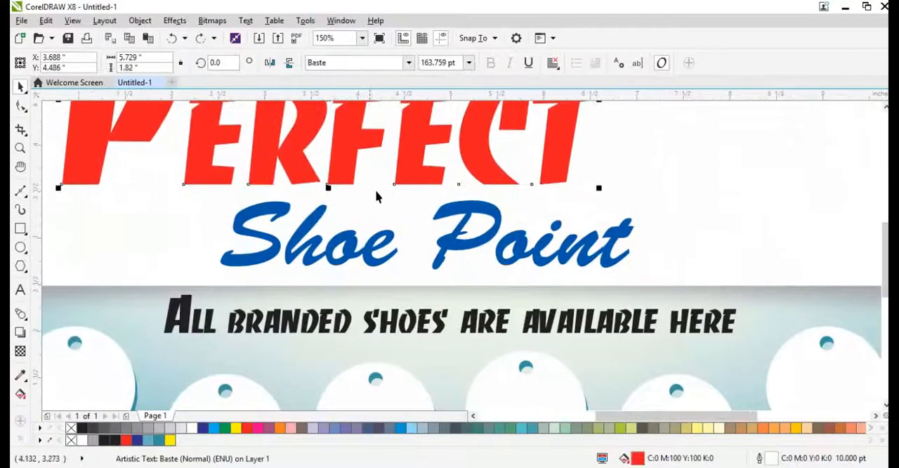
{"action": "scroll", "coordinate": [376, 183], "scroll_direction": "down", "scroll_amount": 2}
{"action": "scroll", "coordinate": [361, 134], "scroll_direction": "up", "scroll_amount": 2}
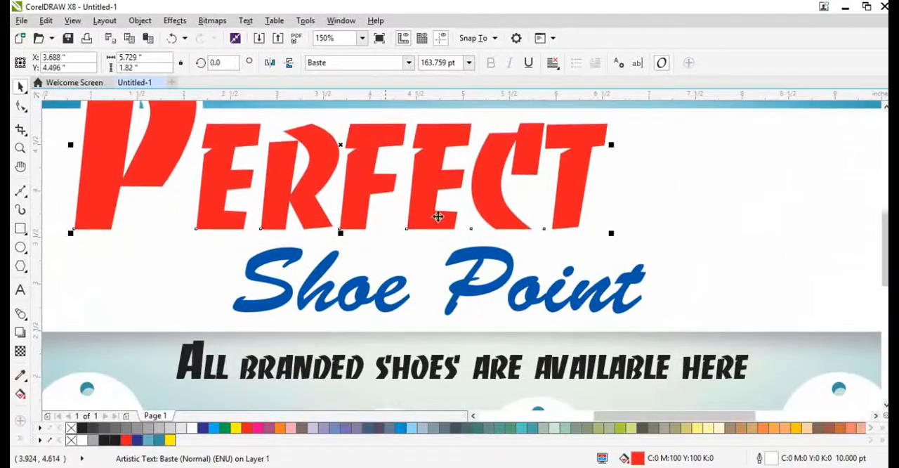
{"action": "left_click", "coordinate": [451, 230]}
{"action": "left_click", "coordinate": [216, 188]}
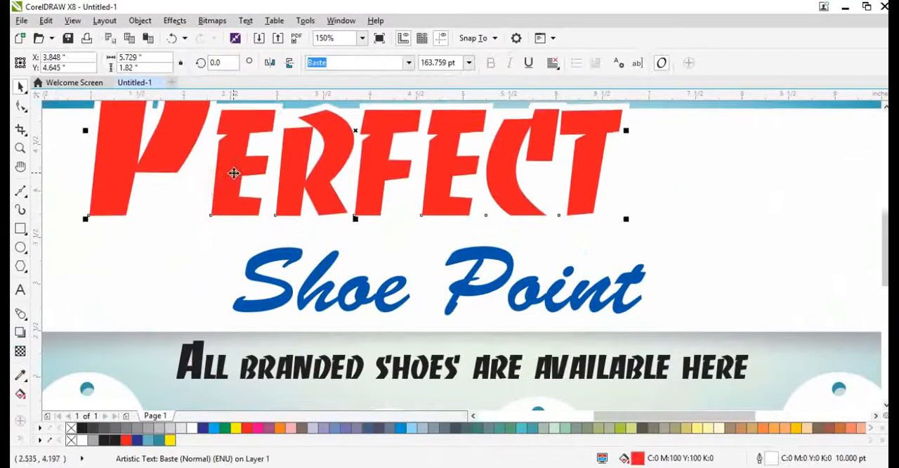
Step: Add a drop shadow to the "Perfect" text, offset 0.024 and -0.057 inches, with about 40 opacity and 5 feathering
{"action": "left_click", "coordinate": [19, 333]}
{"action": "scroll", "coordinate": [314, 211], "scroll_direction": "up", "scroll_amount": 2}
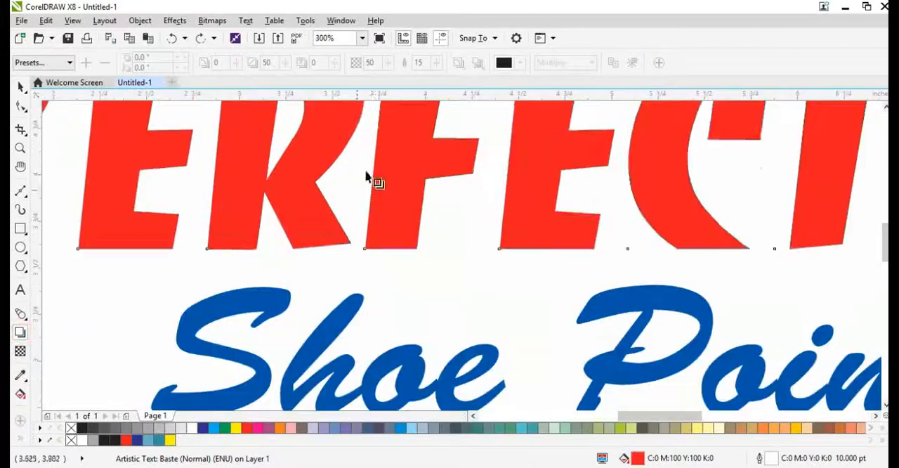
{"action": "left_click_drag", "start_coordinate": [406, 183], "coordinate": [447, 275]}
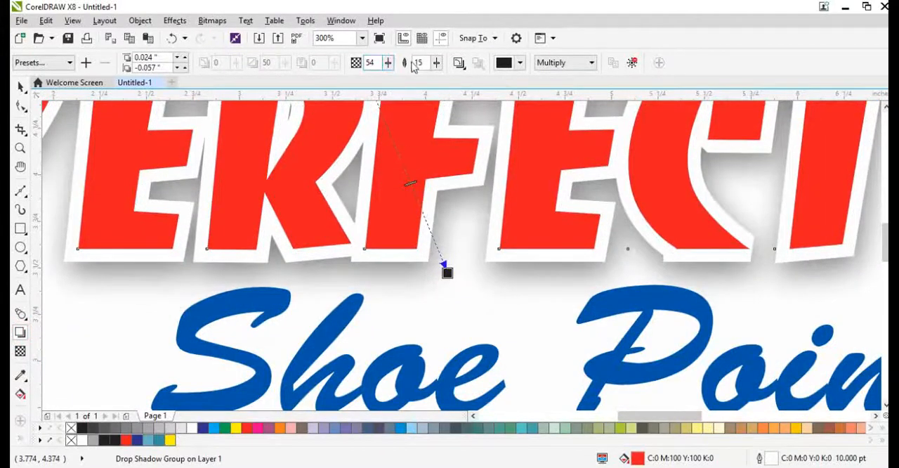
{"action": "type", "text": "5"}
{"action": "key", "text": "Return"}
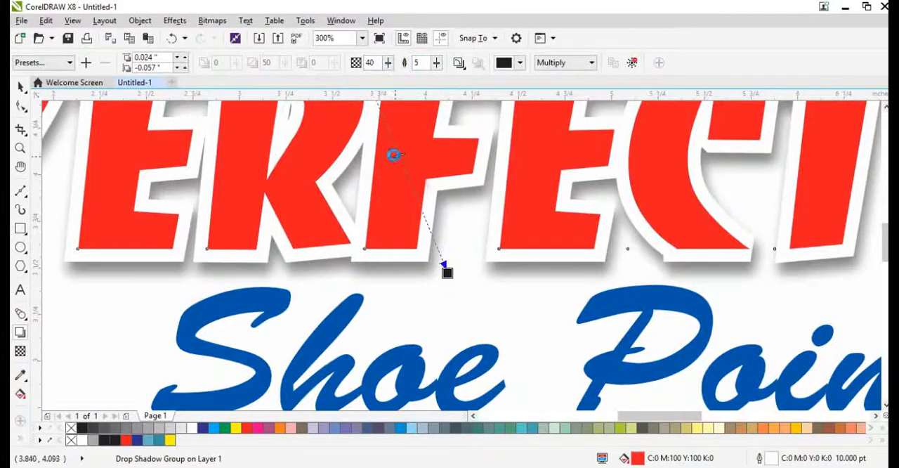
Step: Enlarge the "Perfect" text together with its shadow to about 108.3%
{"action": "scroll", "coordinate": [373, 220], "scroll_direction": "down", "scroll_amount": 4}
{"action": "left_click_drag", "start_coordinate": [372, 236], "coordinate": [363, 233]}
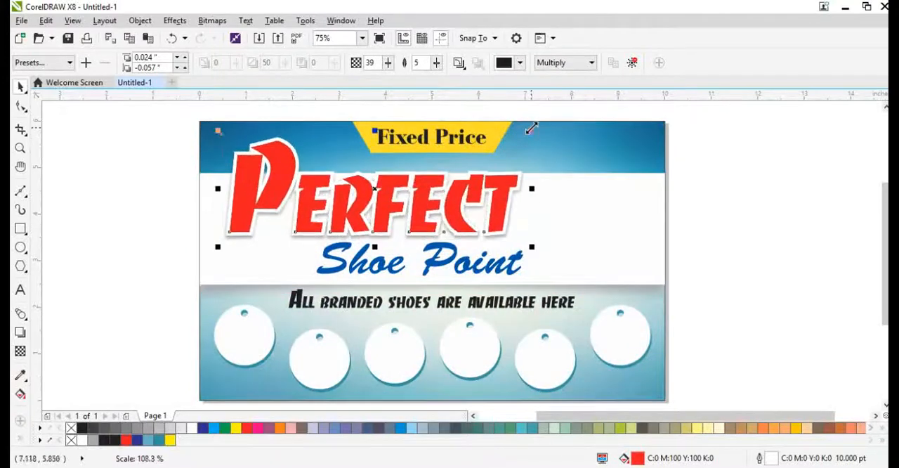
{"action": "scroll", "coordinate": [335, 264], "scroll_direction": "down", "scroll_amount": 2}
Step: Rotate the "Shoe Point" text about 6.1 degrees counterclockwise and move it up to overlap the lower edge of "Perfect"
{"action": "scroll", "coordinate": [379, 267], "scroll_direction": "up", "scroll_amount": 4}
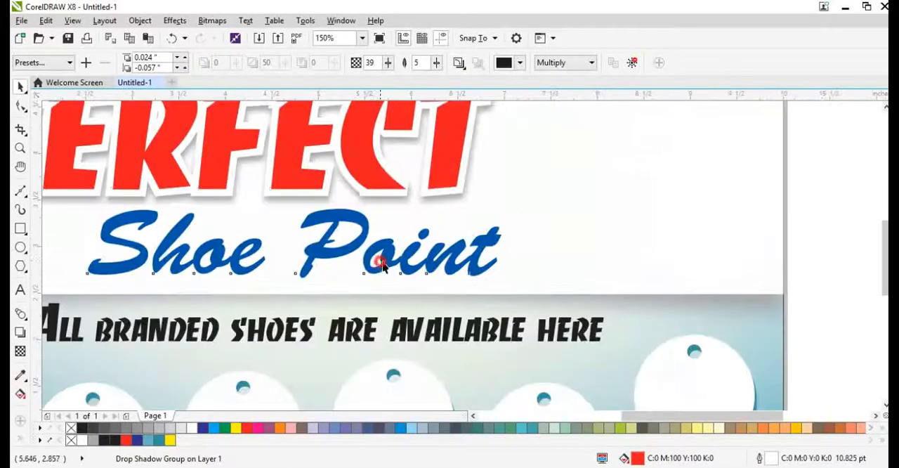
{"action": "left_click_drag", "start_coordinate": [379, 263], "coordinate": [391, 258]}
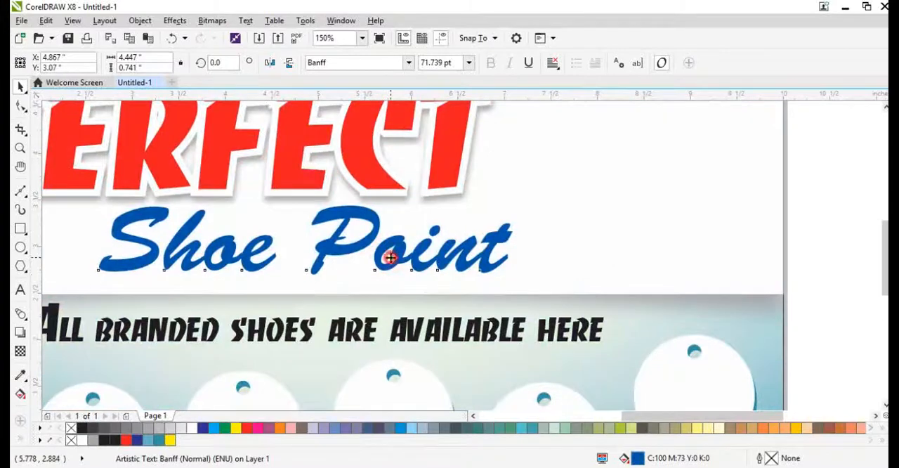
{"action": "left_click", "coordinate": [391, 258]}
{"action": "left_click_drag", "start_coordinate": [519, 281], "coordinate": [523, 258]}
{"action": "left_click_drag", "start_coordinate": [470, 243], "coordinate": [478, 225]}
Step: Give the "Shoe Point" text a 2 pt outline placed behind the fill and scaled with the object
{"action": "key", "text": "F12"}
{"action": "type", "text": "2"}
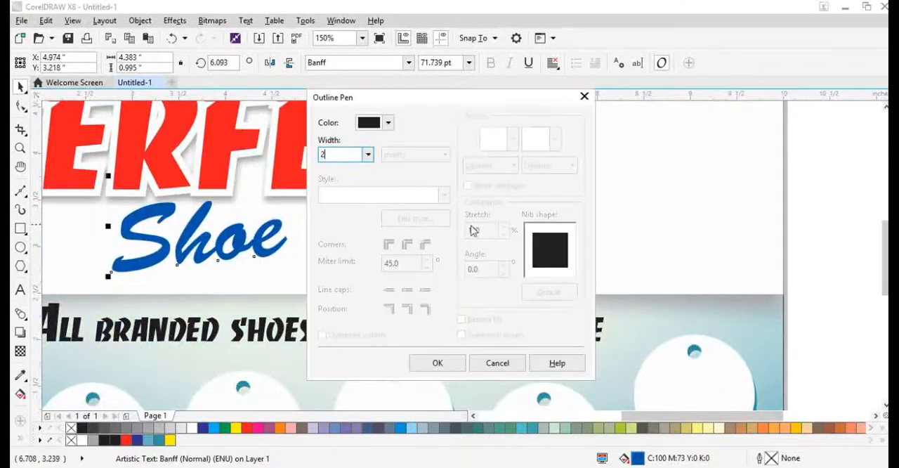
{"action": "key", "text": "Return"}
{"action": "key", "text": "F12"}
{"action": "left_click", "coordinate": [472, 319]}
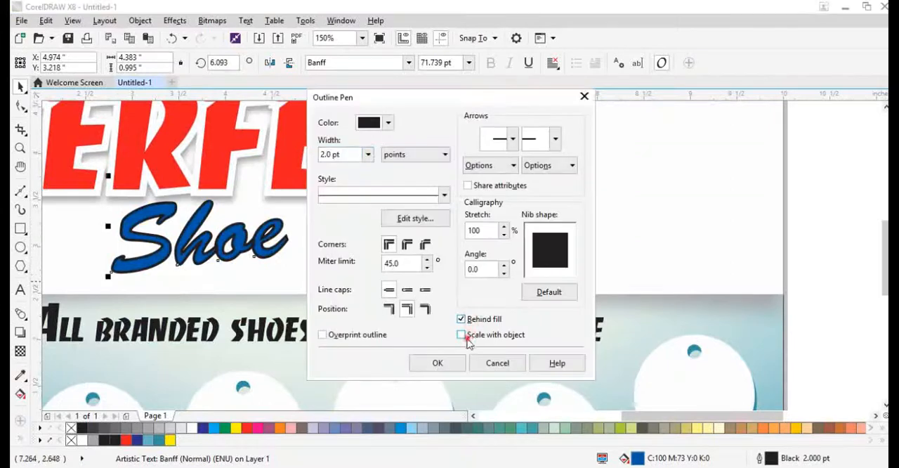
{"action": "left_click", "coordinate": [438, 362]}
Step: Reset the "Shoe Point" outline's nib to default, set its width to 4 pt and color it white
{"action": "key", "text": "F12"}
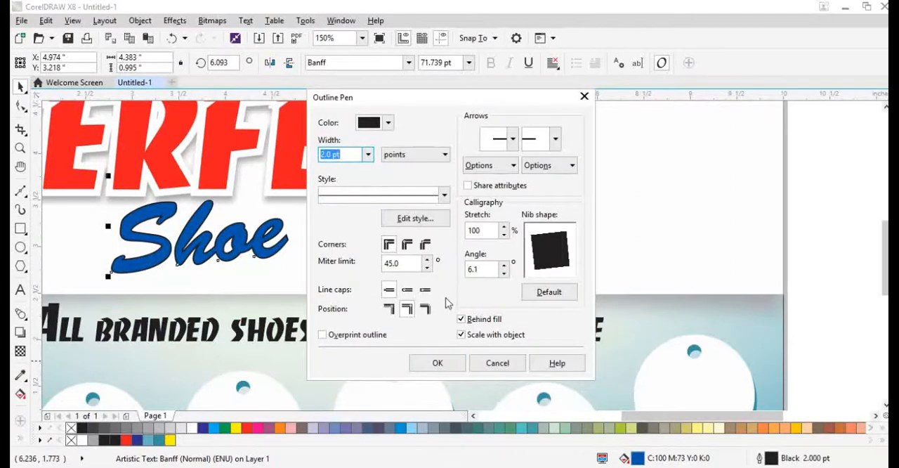
{"action": "left_click", "coordinate": [549, 291]}
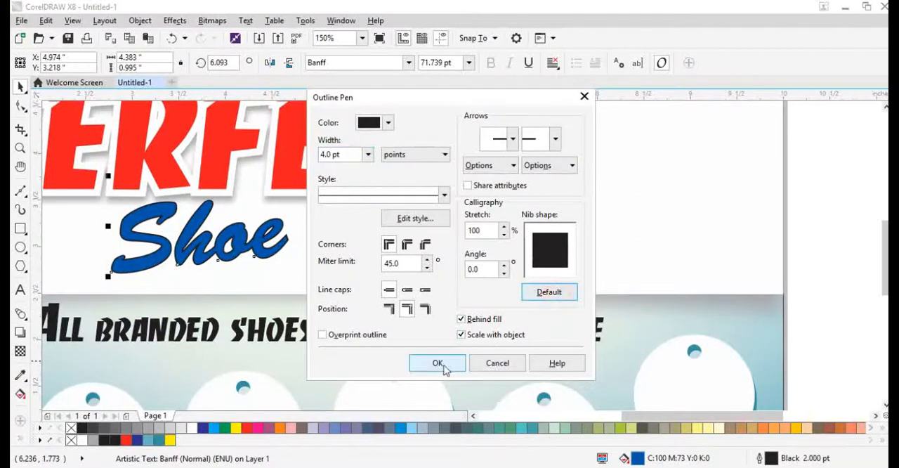
{"action": "left_click", "coordinate": [439, 362]}
{"action": "right_click", "coordinate": [83, 439]}
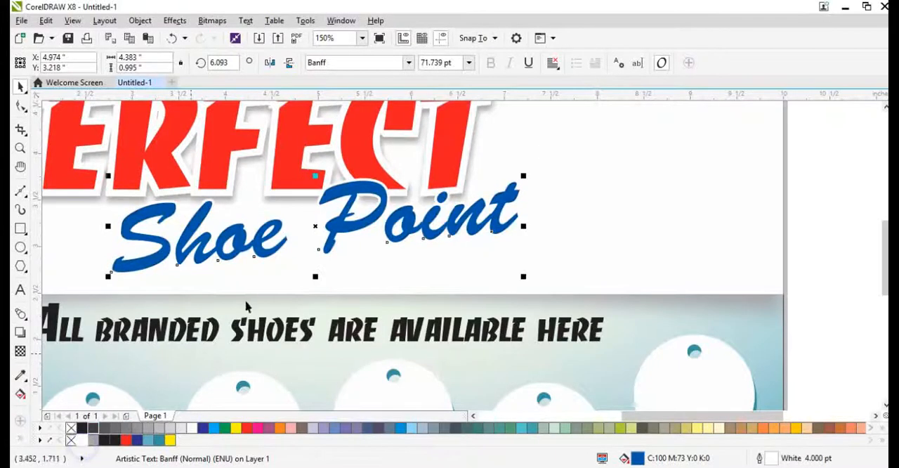
Step: Nudge the "Shoe Point" text 0.01 inch to the right and set its outline width to 6 pt
{"action": "scroll", "coordinate": [325, 224], "scroll_direction": "up", "scroll_amount": 1}
{"action": "key", "text": "Right"}
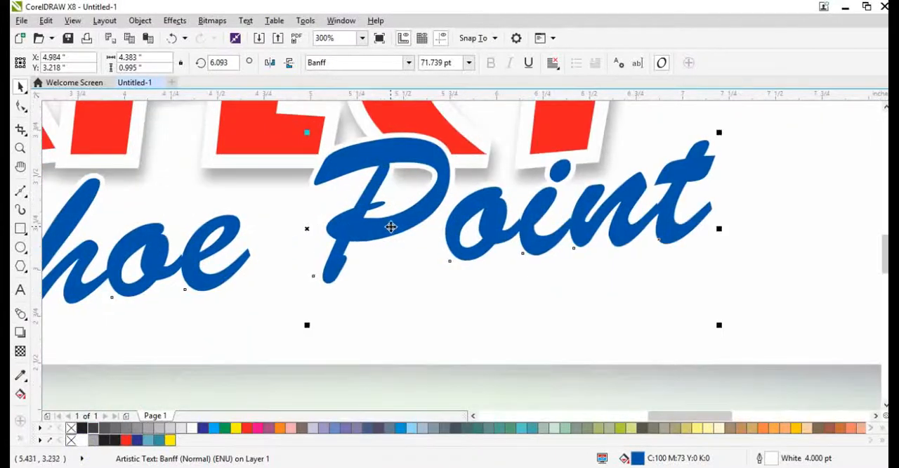
{"action": "key", "text": "F12"}
{"action": "type", "text": "6"}
{"action": "key", "text": "Return"}
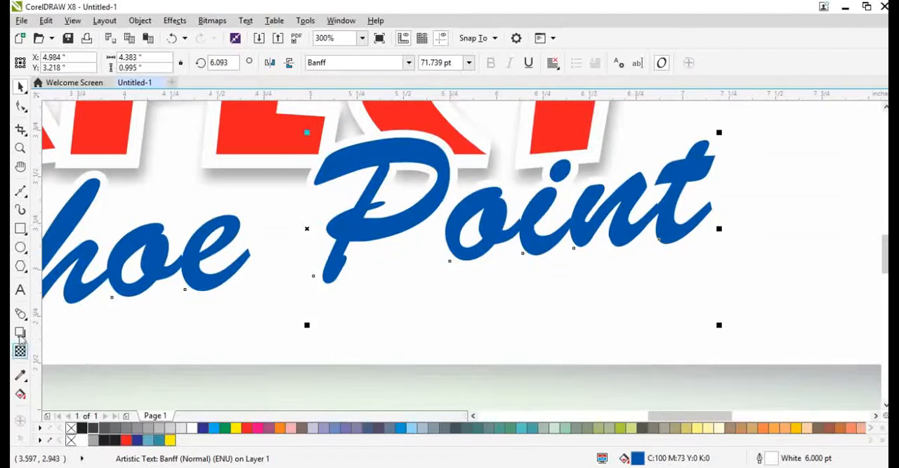
Step: Add a drop shadow to the "Shoe Point" text and set its feathering to 3
{"action": "left_click", "coordinate": [21, 334]}
{"action": "left_click_drag", "start_coordinate": [309, 228], "coordinate": [449, 290]}
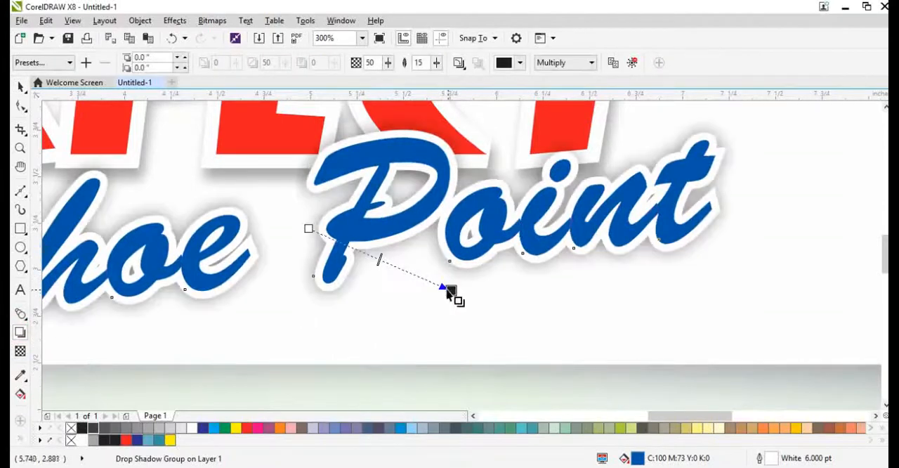
{"action": "double_click", "coordinate": [420, 63]}
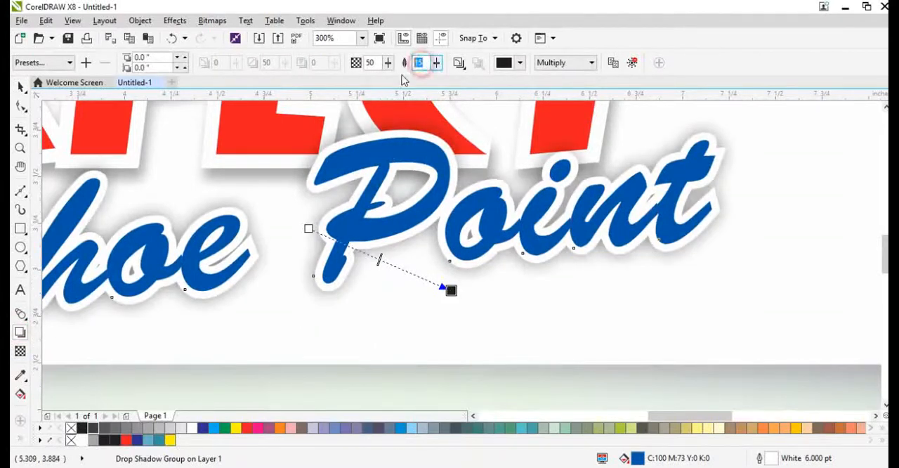
{"action": "type", "text": "3"}
{"action": "key", "text": "Return"}
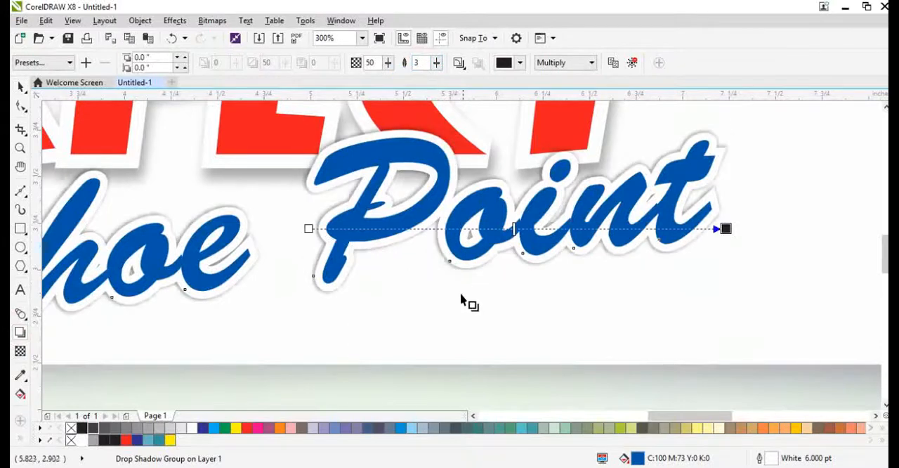
Step: Offset the "Shoe Point" shadow about 0.024 and -0.016 inches and lower its opacity to 35
{"action": "left_click_drag", "start_coordinate": [726, 229], "coordinate": [471, 336]}
{"action": "left_click_drag", "start_coordinate": [389, 280], "coordinate": [365, 265]}
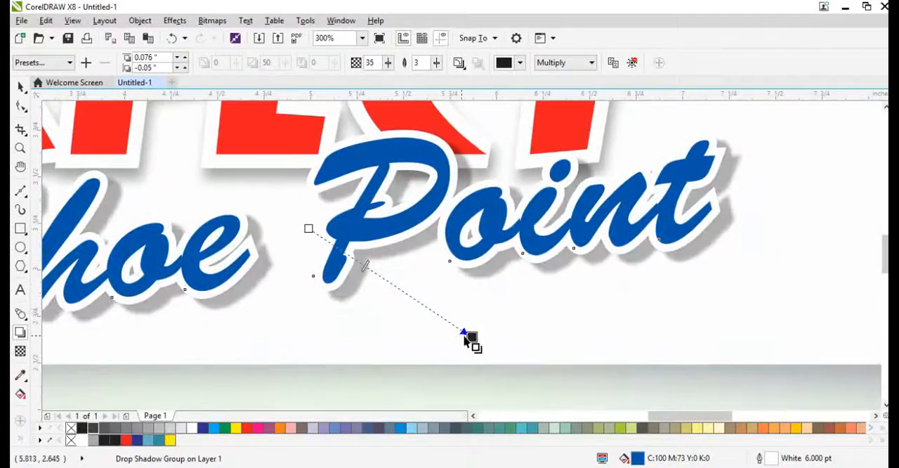
{"action": "left_click_drag", "start_coordinate": [473, 338], "coordinate": [466, 331]}
Step: Shift the shadowed "Shoe Point" text slightly down beneath the "Perfect" text and deselect it
{"action": "key", "text": "space"}
{"action": "left_click_drag", "start_coordinate": [504, 251], "coordinate": [518, 267]}
{"action": "scroll", "coordinate": [501, 276], "scroll_direction": "down", "scroll_amount": 2}
{"action": "scroll", "coordinate": [502, 276], "scroll_direction": "down", "scroll_amount": 2}
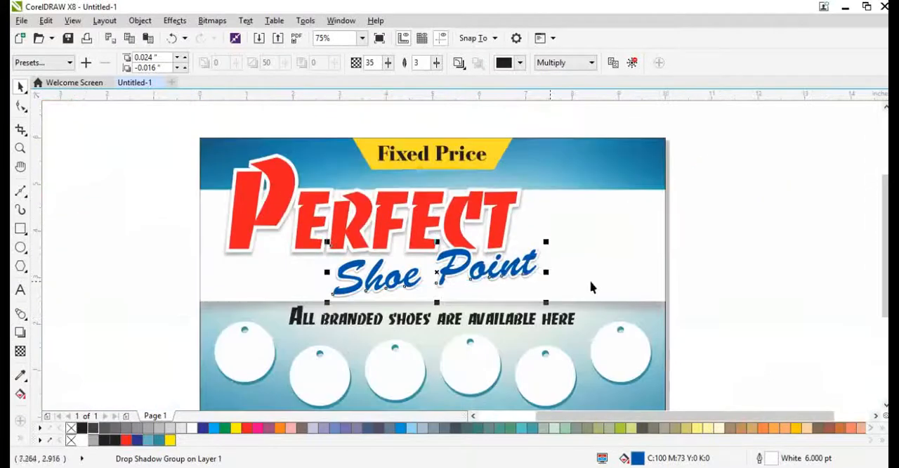
{"action": "left_click", "coordinate": [592, 281]}
{"action": "left_click", "coordinate": [743, 300]}
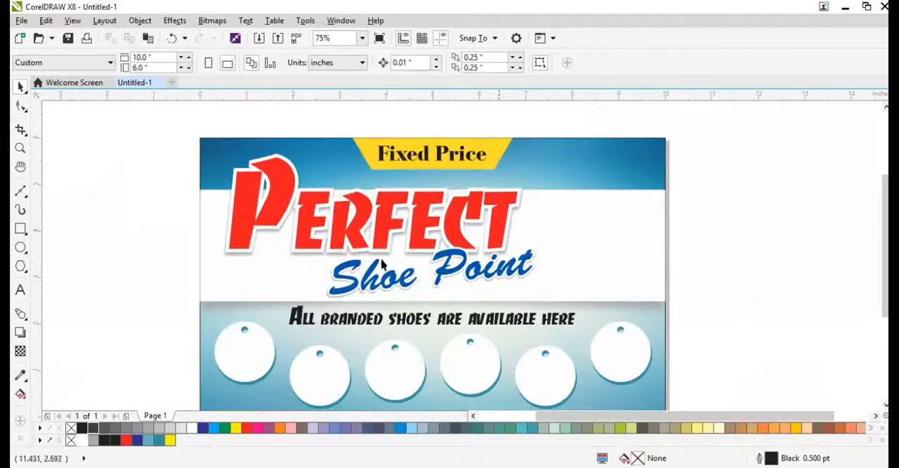
Step: Change the "All branded shoes are available here" text to the Banff font at 36 pt and move it left
{"action": "scroll", "coordinate": [403, 317], "scroll_direction": "down", "scroll_amount": 2}
{"action": "scroll", "coordinate": [403, 316], "scroll_direction": "up", "scroll_amount": 4}
{"action": "left_click", "coordinate": [431, 202]}
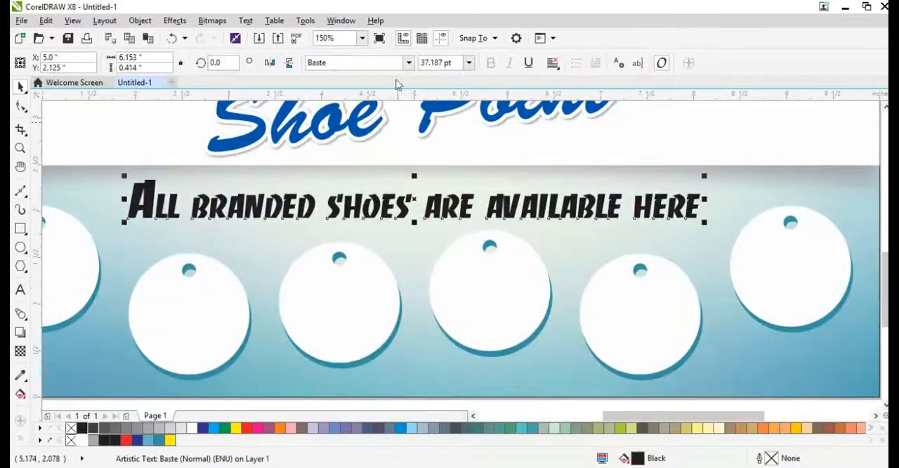
{"action": "left_click", "coordinate": [409, 62]}
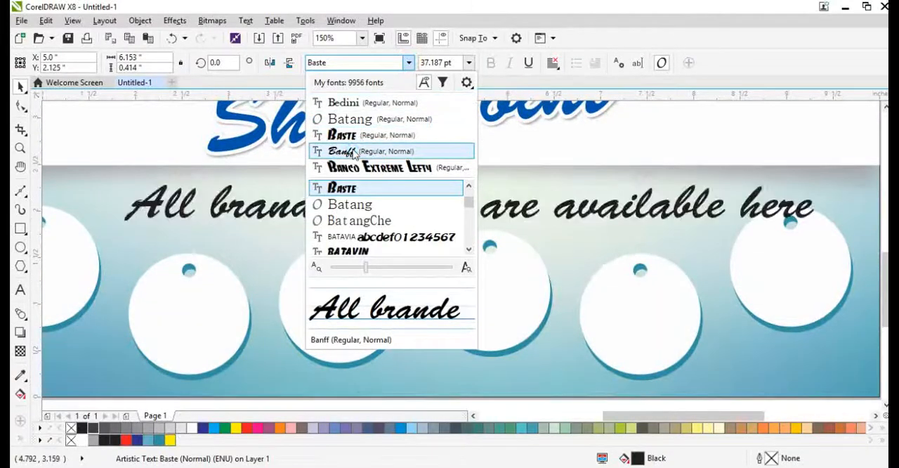
{"action": "left_click", "coordinate": [352, 152]}
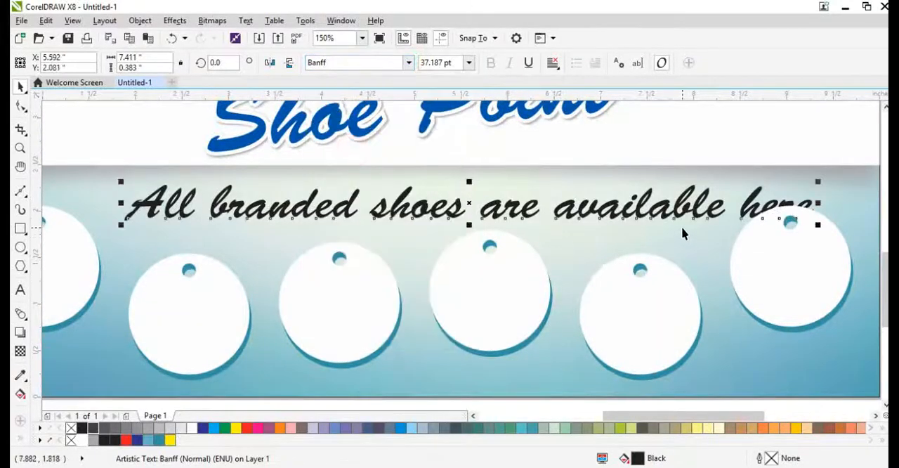
{"action": "left_click_drag", "start_coordinate": [658, 214], "coordinate": [620, 213]}
Step: Change the case of the entire "All branded shoes are available here" tagline to Title Case
{"action": "double_click", "coordinate": [619, 213]}
{"action": "key", "text": "ctrl+a"}
{"action": "key", "text": "shift+F3"}
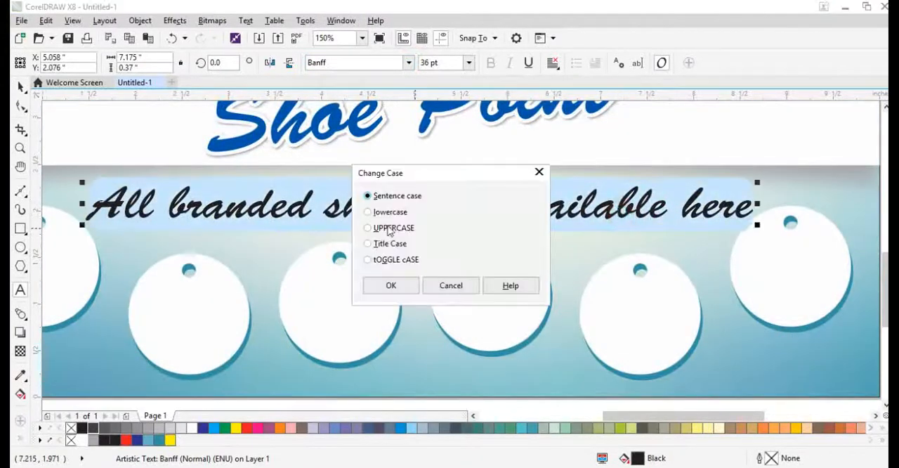
{"action": "left_click", "coordinate": [390, 286]}
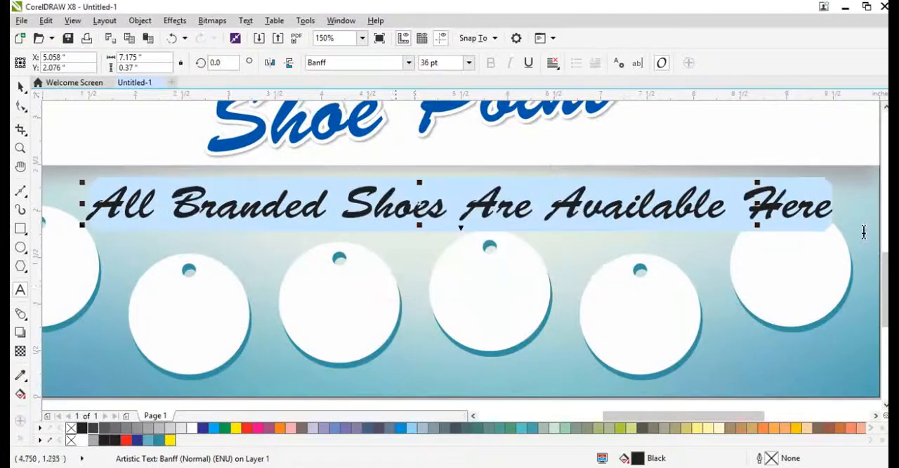
Step: Scale the tagline down to about 31.1 pt and place it just above the round tags
{"action": "key", "text": "ctrl+space"}
{"action": "left_click_drag", "start_coordinate": [836, 228], "coordinate": [731, 249]}
{"action": "left_click_drag", "start_coordinate": [412, 217], "coordinate": [412, 218]}
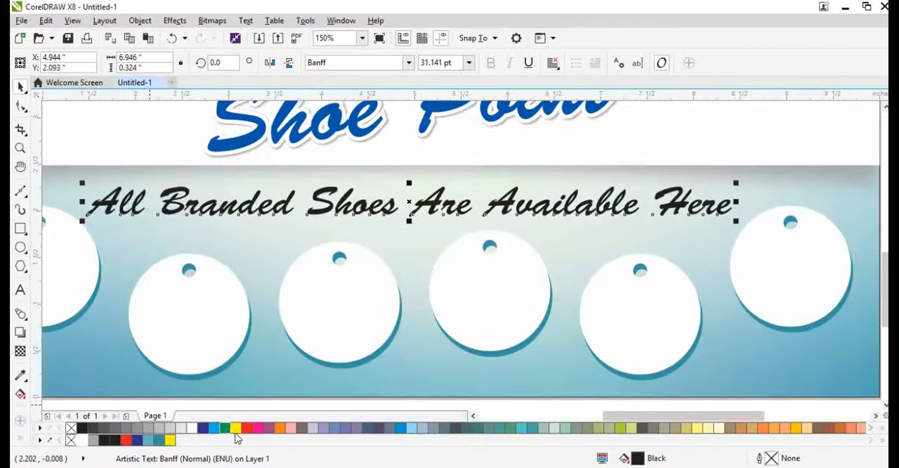
Step: Fill the tagline with magenta and give it a white 2 pt outline
{"action": "left_click", "coordinate": [260, 428]}
{"action": "right_click", "coordinate": [193, 428]}
{"action": "key", "text": "F12"}
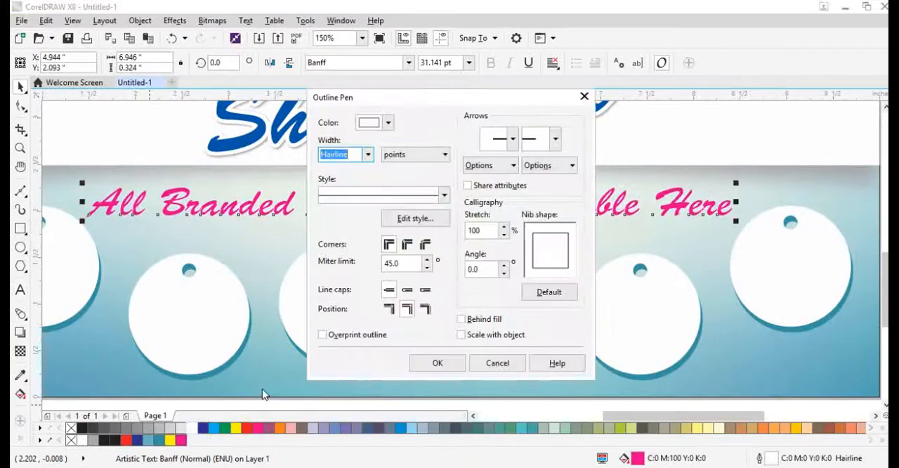
{"action": "type", "text": "2"}
{"action": "key", "text": "Return"}
Step: Place the tagline's outline behind the fill, make it scale with the object, and deselect the text
{"action": "key", "text": "F12"}
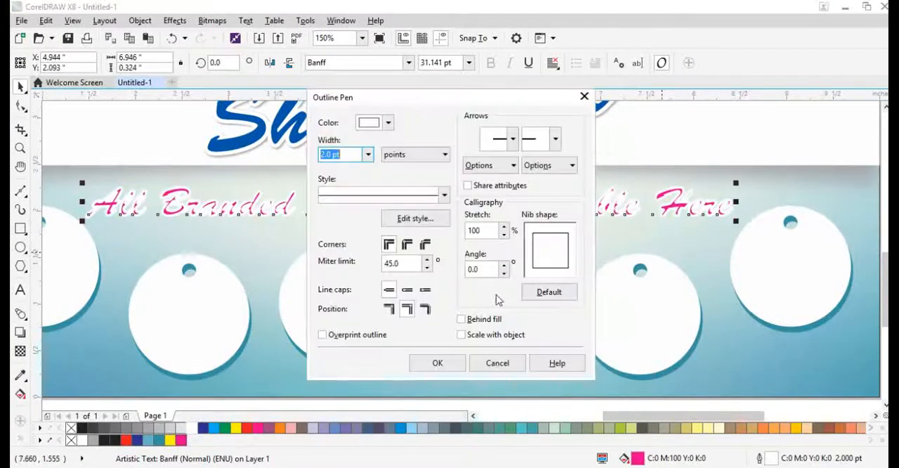
{"action": "left_click", "coordinate": [478, 318]}
{"action": "left_click", "coordinate": [462, 334]}
{"action": "left_click", "coordinate": [438, 362]}
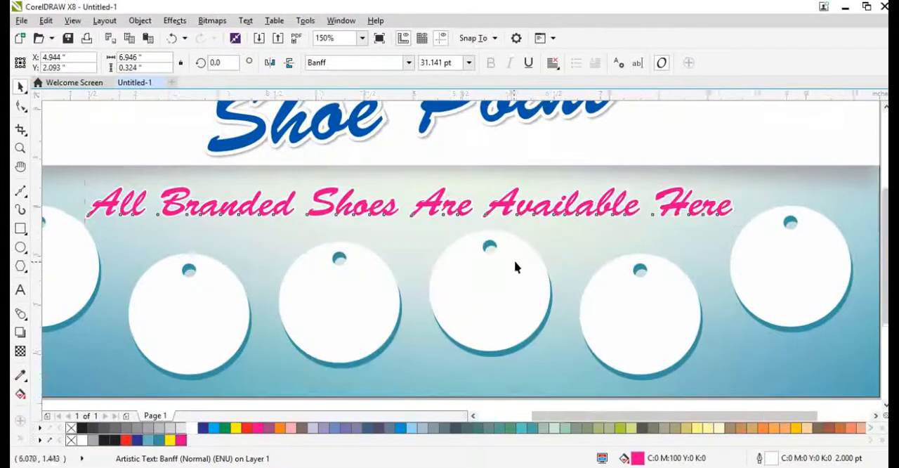
{"action": "key", "text": "F4"}
{"action": "left_click", "coordinate": [810, 342]}
{"action": "scroll", "coordinate": [518, 278], "scroll_direction": "down", "scroll_amount": 3}
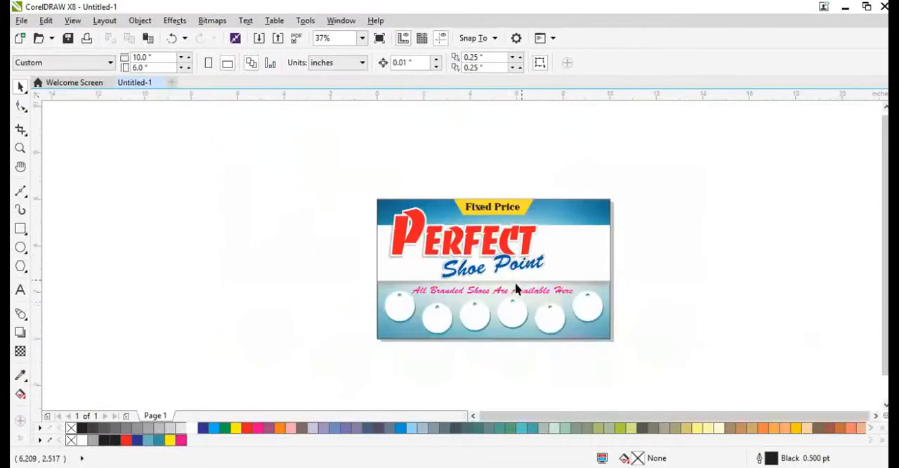
{"action": "scroll", "coordinate": [573, 242], "scroll_direction": "up", "scroll_amount": 2}
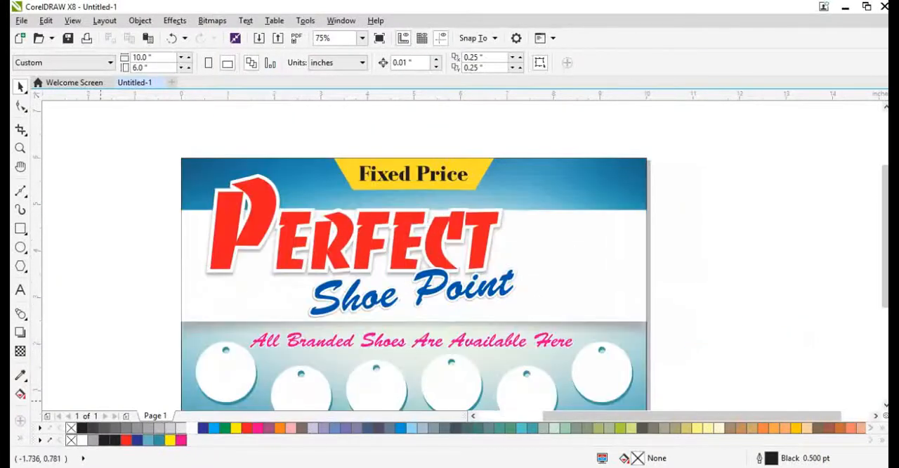
Step: Switch to the Chrome window with Google Images and search for "shoes model png"
{"action": "left_click", "coordinate": [173, 463]}
{"action": "left_click", "coordinate": [240, 78]}
{"action": "key", "text": "ctrl+a"}
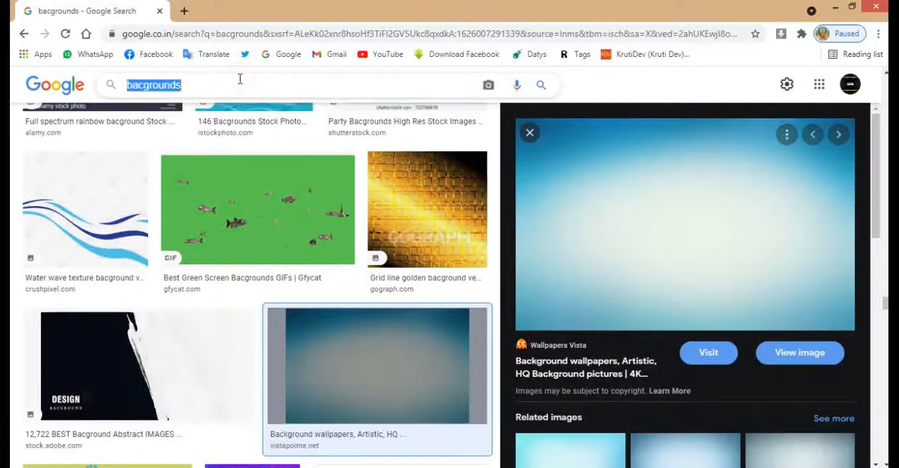
{"action": "type", "text": "shoes mode"}
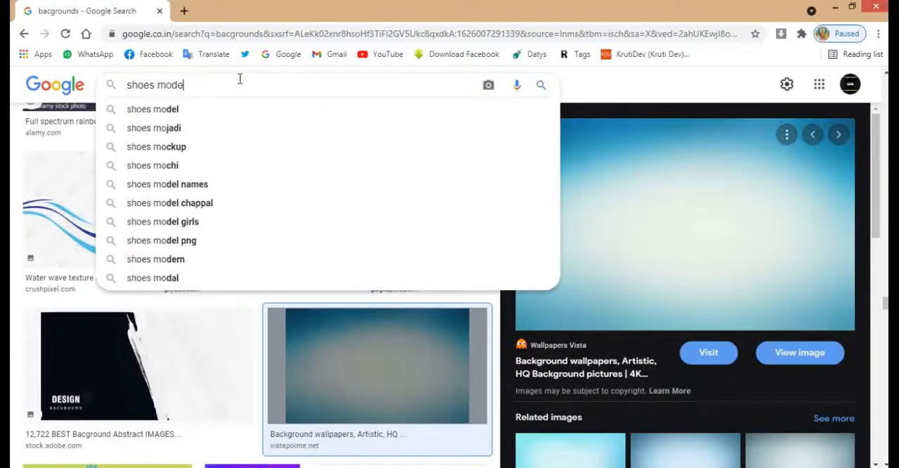
{"action": "type", "text": "l png"}
{"action": "key", "text": "Return"}
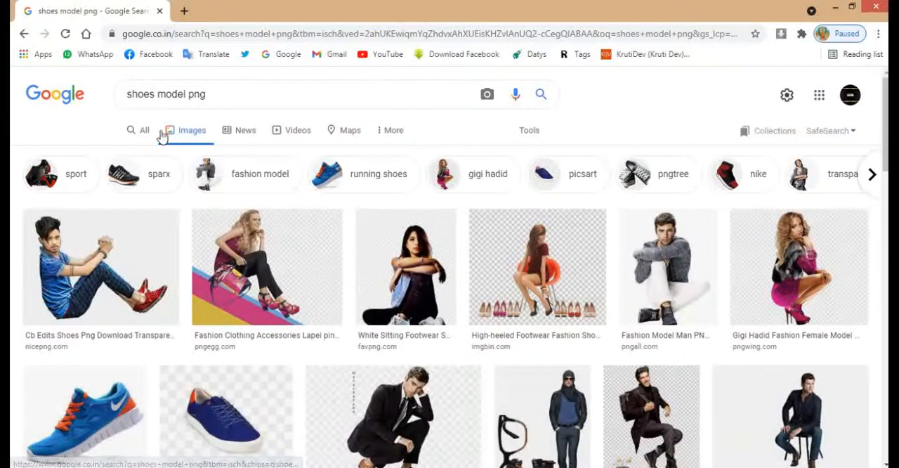
Step: Filter the shoe model image results to large sizes only
{"action": "left_click", "coordinate": [528, 130]}
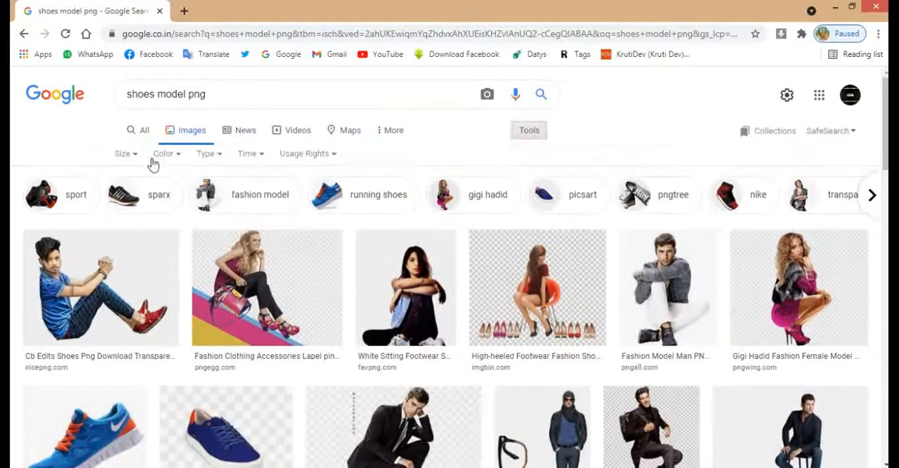
{"action": "left_click", "coordinate": [123, 154]}
{"action": "left_click", "coordinate": [125, 195]}
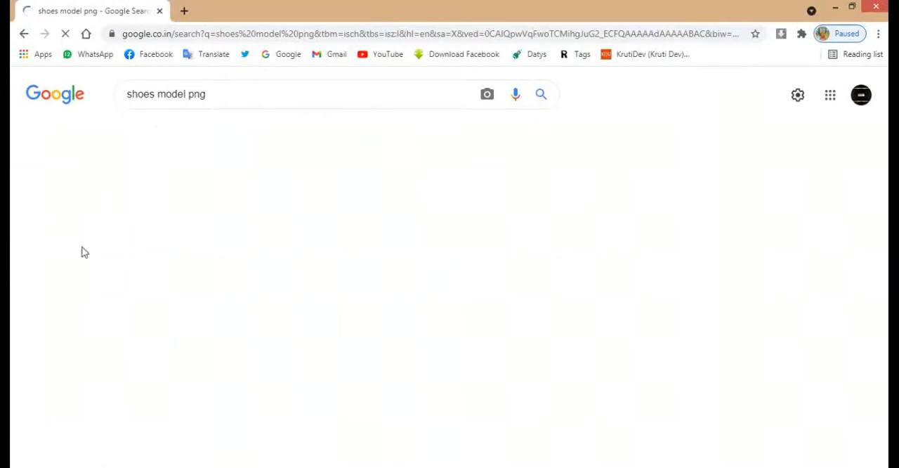
Step: Look through the large image results for a shoe or model picture suitable for the banner
{"action": "scroll", "coordinate": [483, 288], "scroll_direction": "down", "scroll_amount": 3}
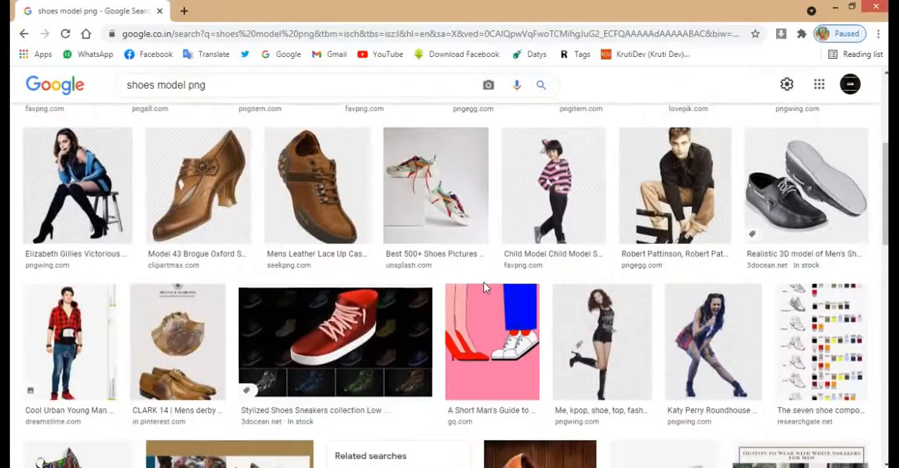
{"action": "scroll", "coordinate": [484, 288], "scroll_direction": "down", "scroll_amount": 7}
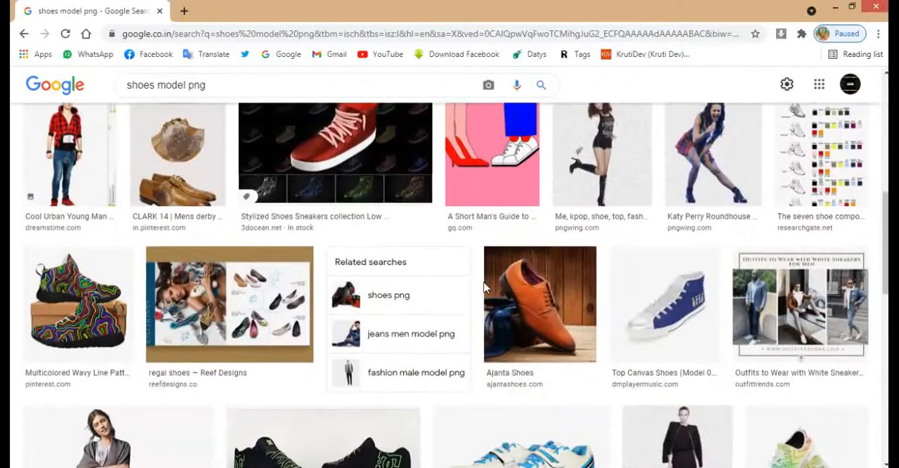
{"action": "scroll", "coordinate": [484, 288], "scroll_direction": "down", "scroll_amount": 6}
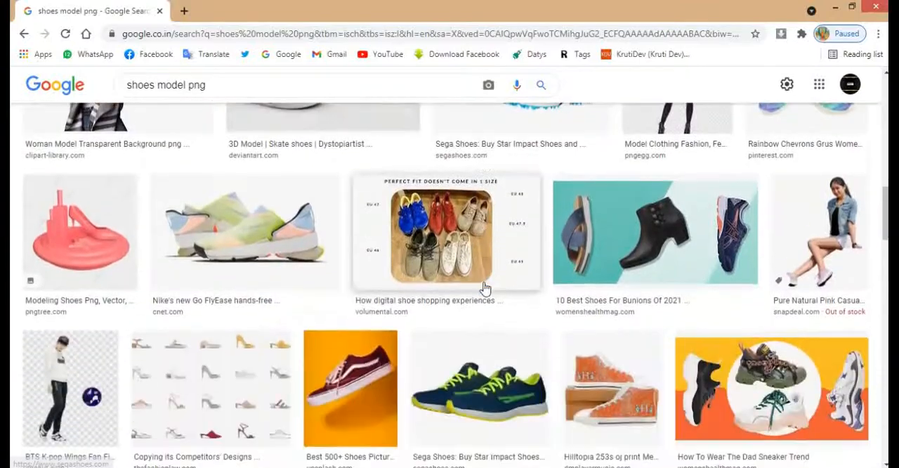
{"action": "scroll", "coordinate": [483, 287], "scroll_direction": "down", "scroll_amount": 5}
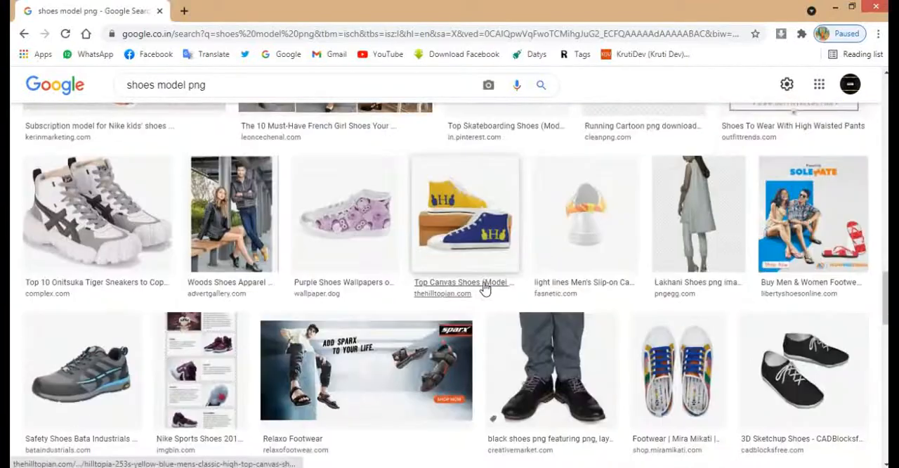
{"action": "scroll", "coordinate": [483, 288], "scroll_direction": "down", "scroll_amount": 4}
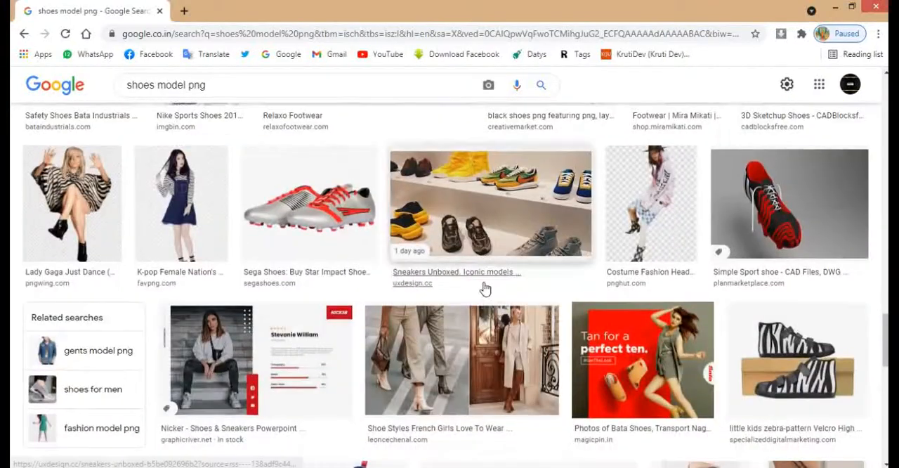
{"action": "scroll", "coordinate": [483, 288], "scroll_direction": "down", "scroll_amount": 2}
{"action": "scroll", "coordinate": [483, 288], "scroll_direction": "down", "scroll_amount": 3}
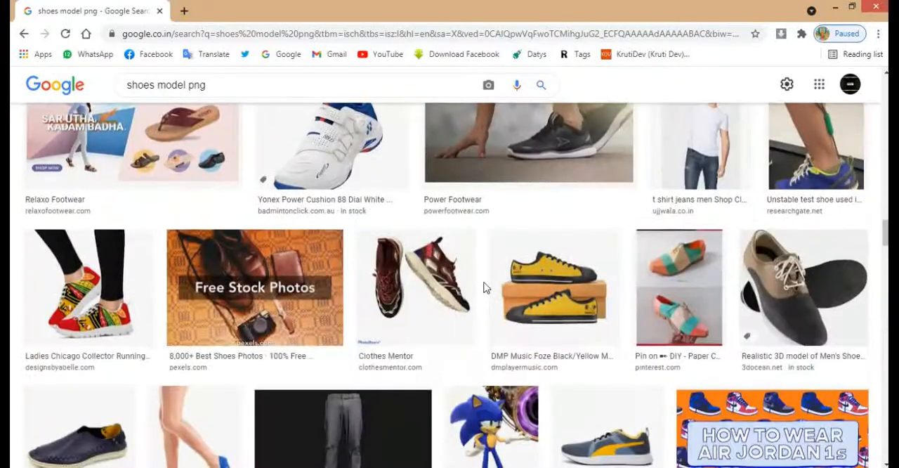
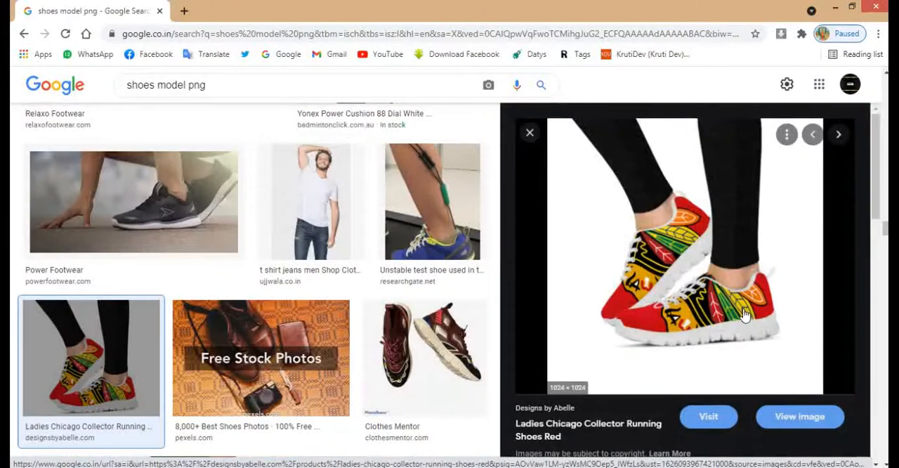
Step: Open the source product page of the Ladies Chicago Collector Running Shoes Red image result
{"action": "scroll", "coordinate": [741, 311], "scroll_direction": "down", "scroll_amount": 5}
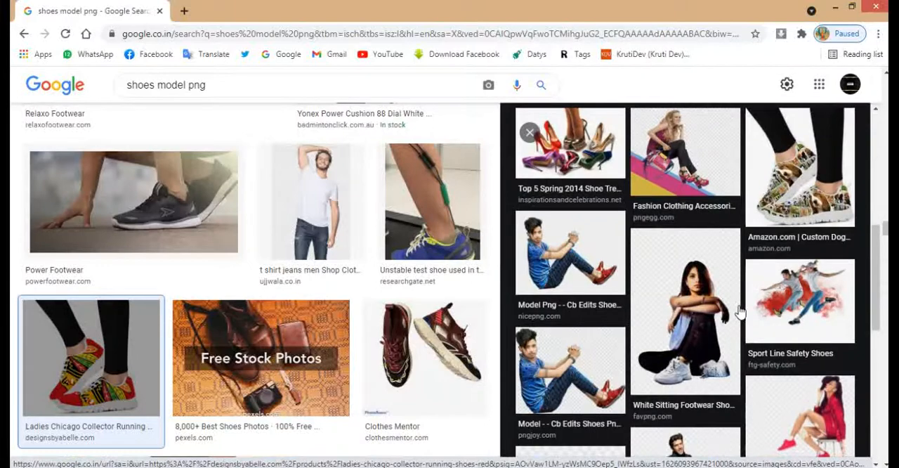
{"action": "scroll", "coordinate": [739, 311], "scroll_direction": "up", "scroll_amount": 5}
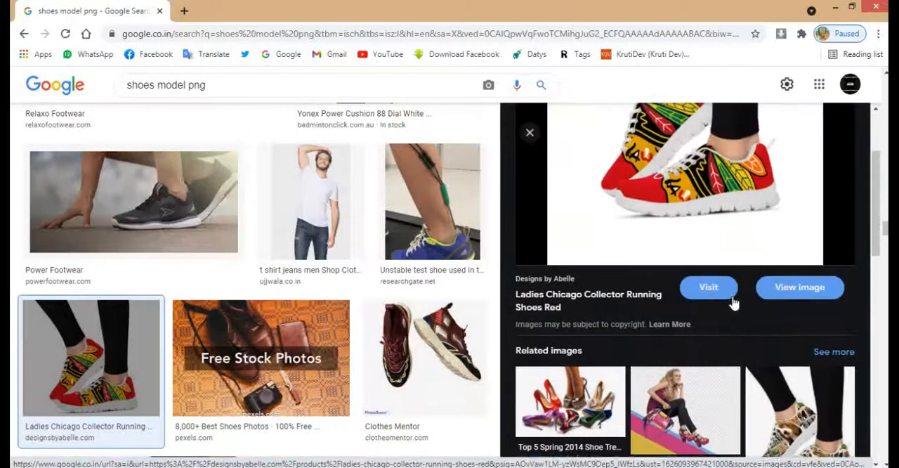
{"action": "left_click", "coordinate": [709, 195]}
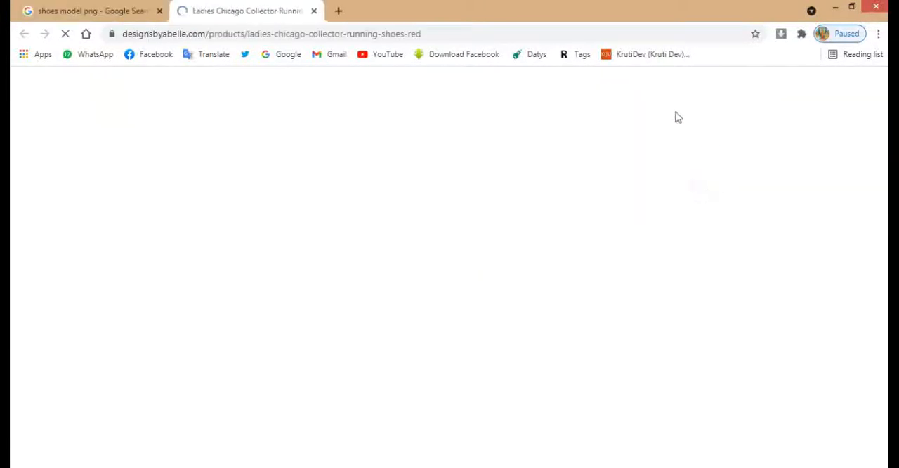
{"action": "left_click", "coordinate": [70, 10]}
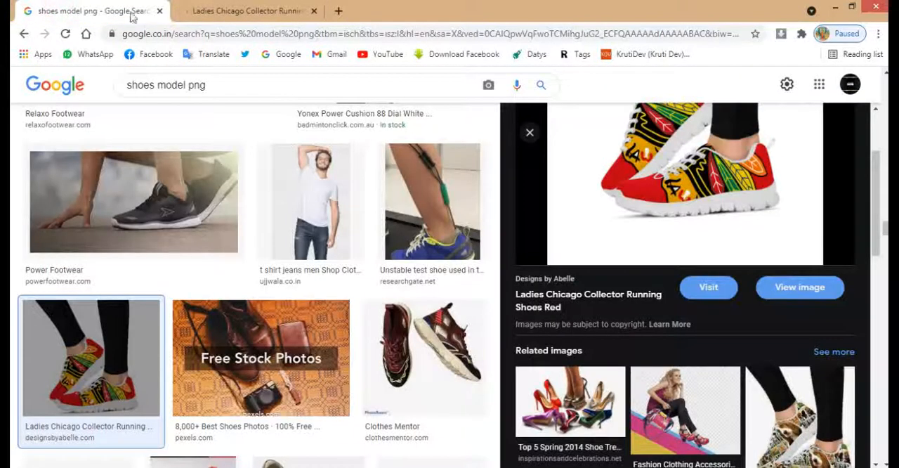
{"action": "left_click", "coordinate": [214, 11]}
Step: Dismiss the shipping-delay notice and open the product photo of the shoes worn with black leggings as a standalone image
{"action": "scroll", "coordinate": [612, 292], "scroll_direction": "down", "scroll_amount": 10}
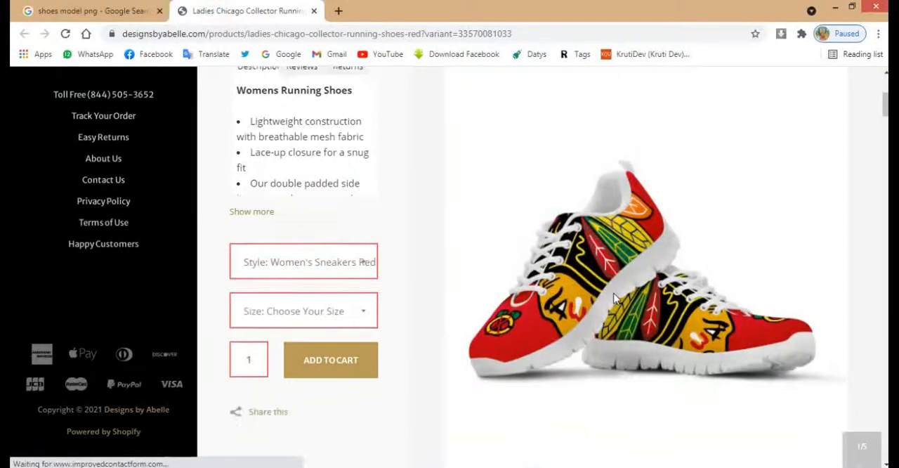
{"action": "scroll", "coordinate": [716, 325], "scroll_direction": "up", "scroll_amount": 10}
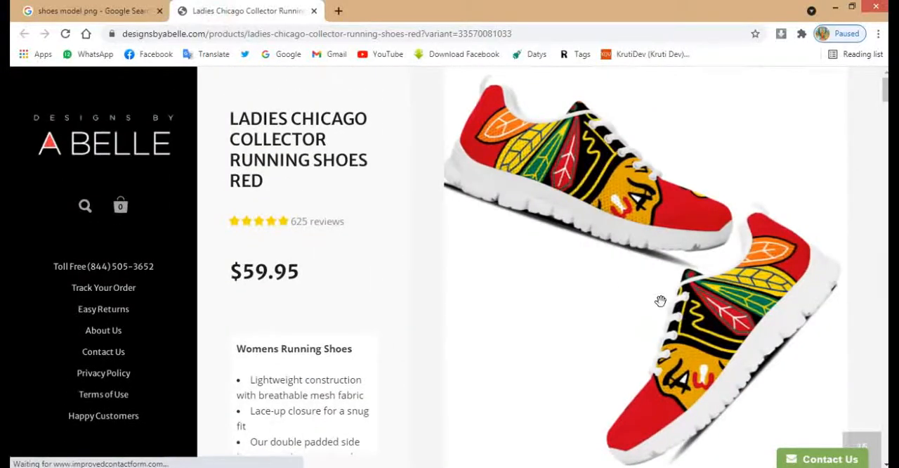
{"action": "scroll", "coordinate": [660, 300], "scroll_direction": "down", "scroll_amount": 1}
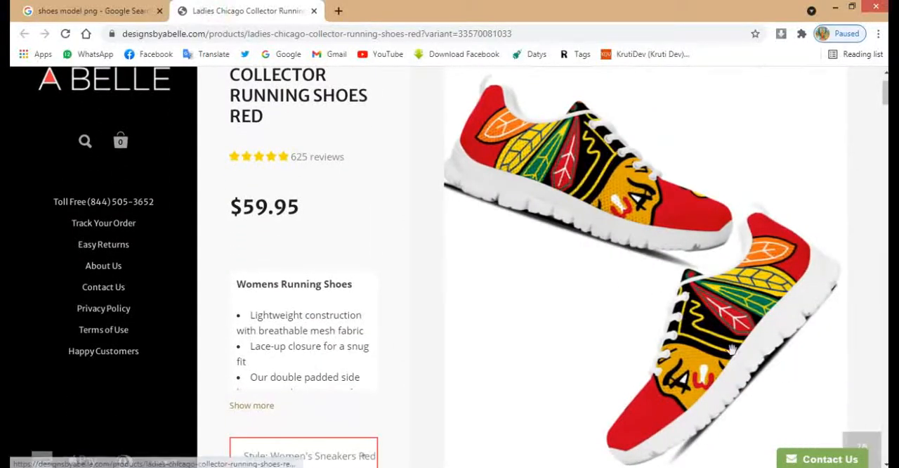
{"action": "scroll", "coordinate": [731, 349], "scroll_direction": "up", "scroll_amount": 1}
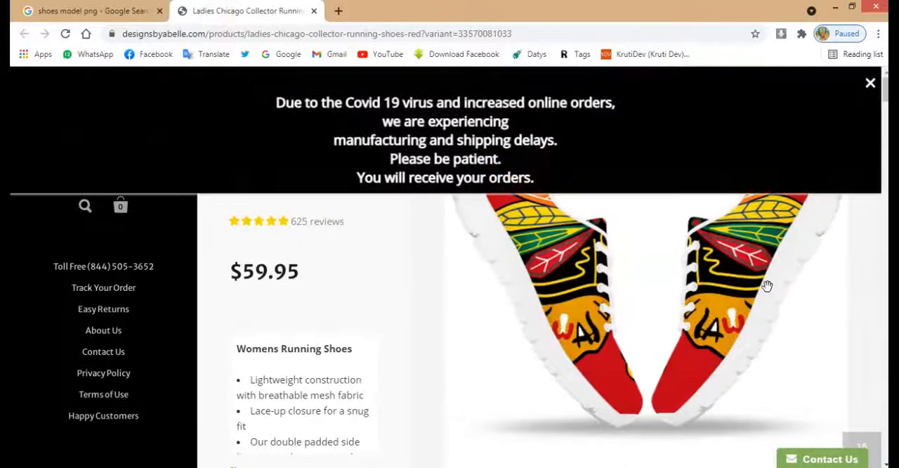
{"action": "left_click", "coordinate": [869, 85]}
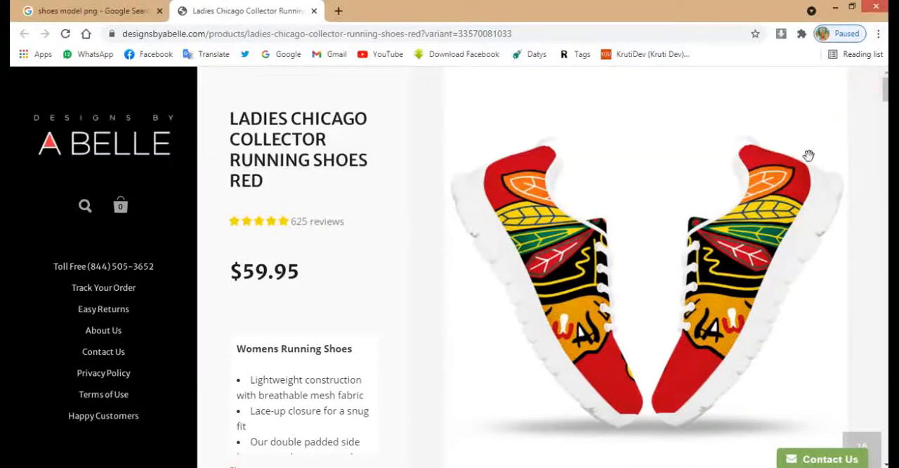
{"action": "scroll", "coordinate": [698, 272], "scroll_direction": "down", "scroll_amount": 2}
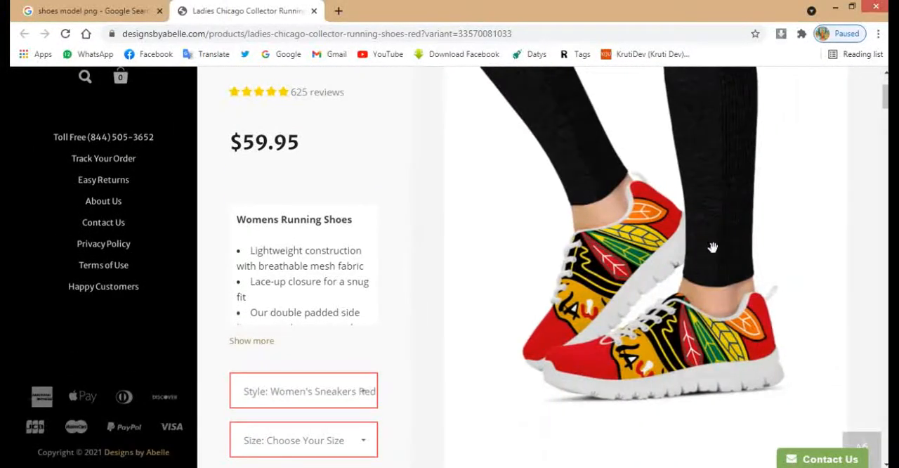
{"action": "right_click", "coordinate": [713, 247]}
{"action": "left_click", "coordinate": [737, 252]}
{"action": "left_click", "coordinate": [389, 11]}
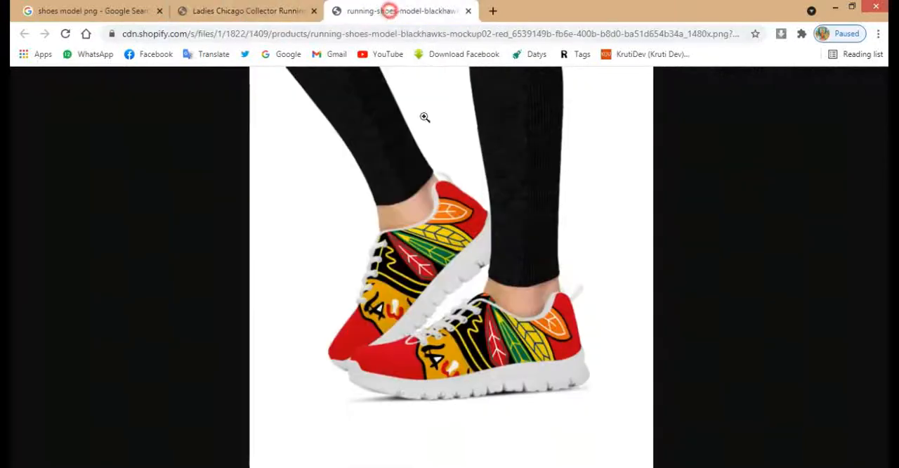
Step: Copy the shoe photo and paste it into a new 1024 by 1024 pixel RGB document in Photoshop
{"action": "left_click", "coordinate": [441, 201]}
{"action": "right_click", "coordinate": [440, 201]}
{"action": "left_click", "coordinate": [470, 246]}
{"action": "left_click", "coordinate": [470, 248]}
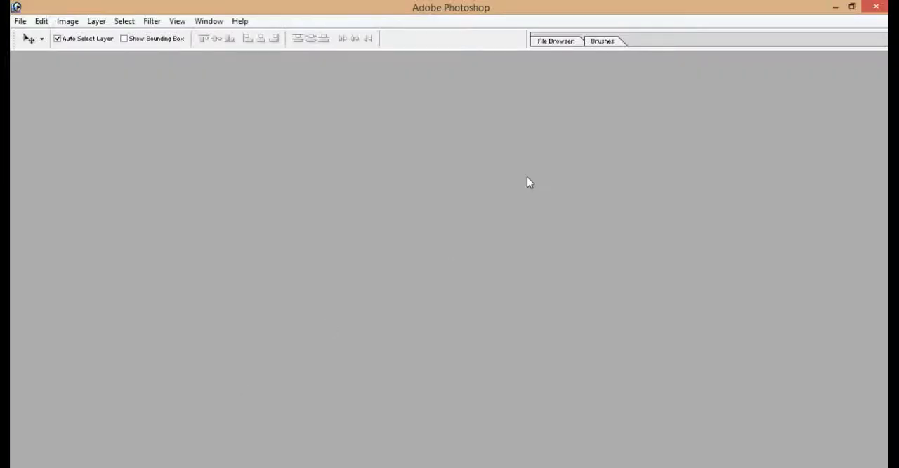
{"action": "key", "text": "ctrl+n"}
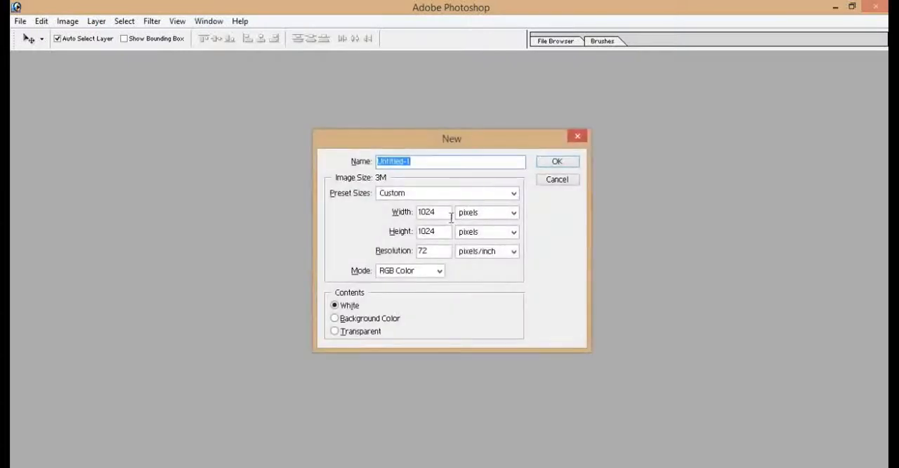
{"action": "key", "text": "Return"}
{"action": "key", "text": "ctrl+v"}
Step: Select the white areas around the legs and shoes with the Magic Wand, feather the selection, delete them and deselect
{"action": "key", "text": "w"}
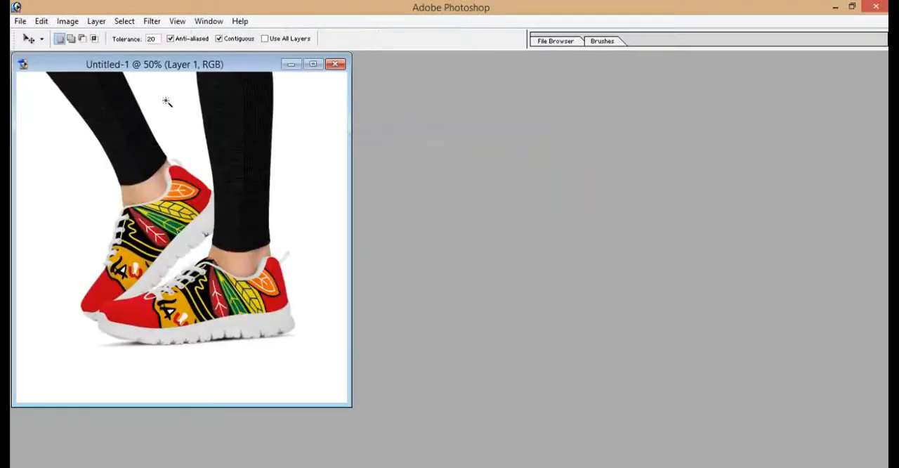
{"action": "left_click", "coordinate": [168, 103]}
{"action": "double_click", "coordinate": [181, 63]}
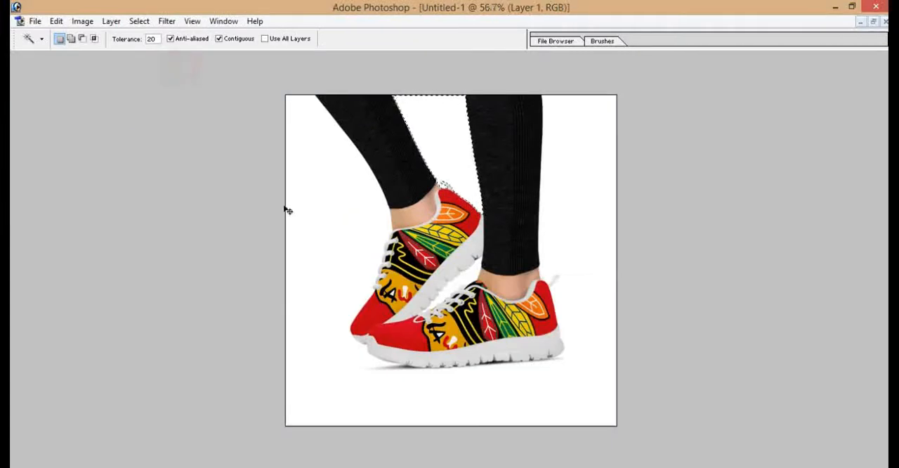
{"action": "key", "text": "ctrl+plus"}
{"action": "scroll", "coordinate": [350, 210], "scroll_direction": "down", "scroll_amount": 3}
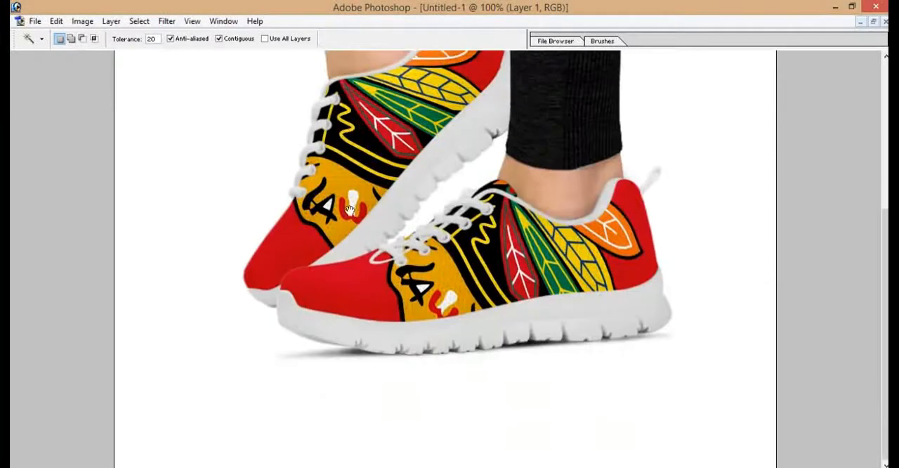
{"action": "left_click", "coordinate": [377, 396]}
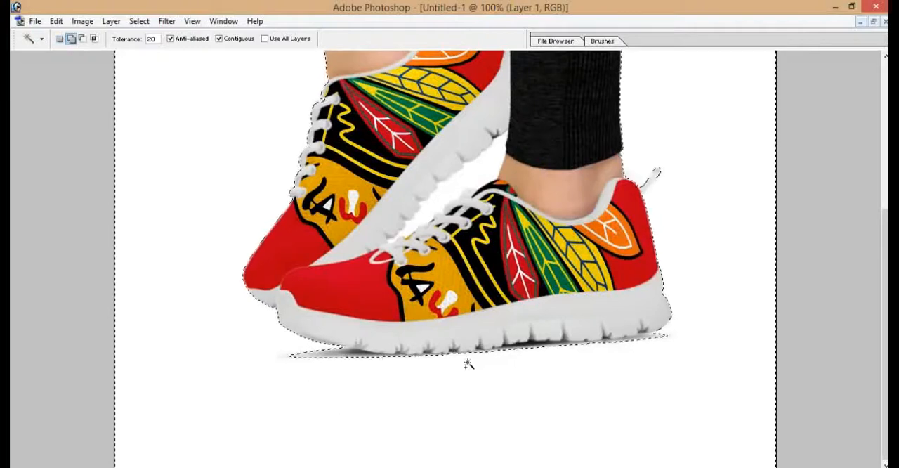
{"action": "key", "text": "ctrl+alt+d"}
{"action": "key", "text": "Return"}
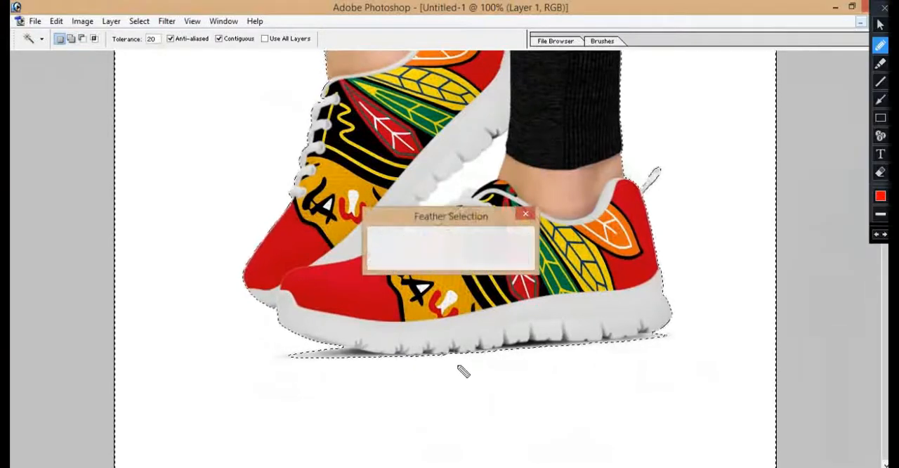
{"action": "key", "text": "Delete"}
{"action": "key", "text": "ctrl+d"}
{"action": "key", "text": "v"}
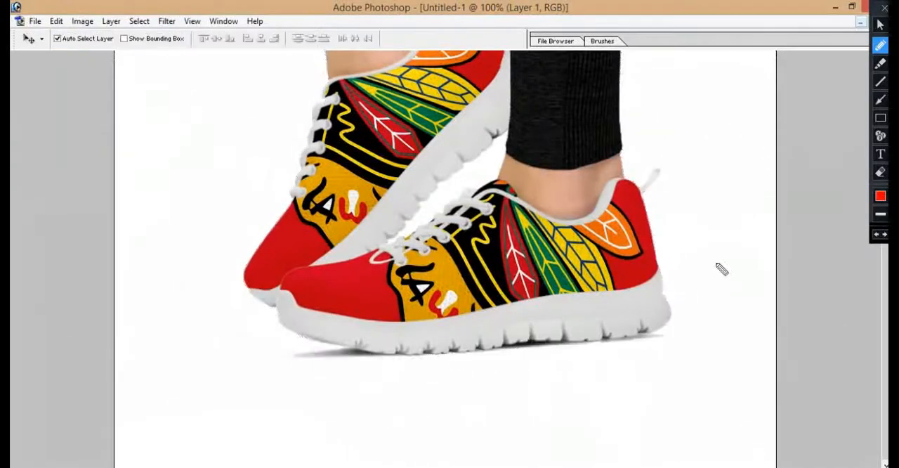
{"action": "left_click", "coordinate": [880, 24]}
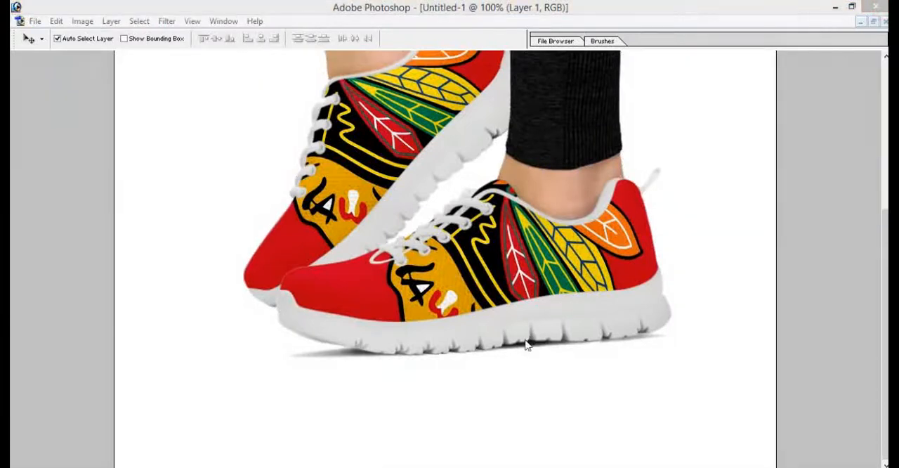
Step: Convert the white Background into a normal layer and delete its white fill to make it transparent
{"action": "left_click", "coordinate": [507, 362]}
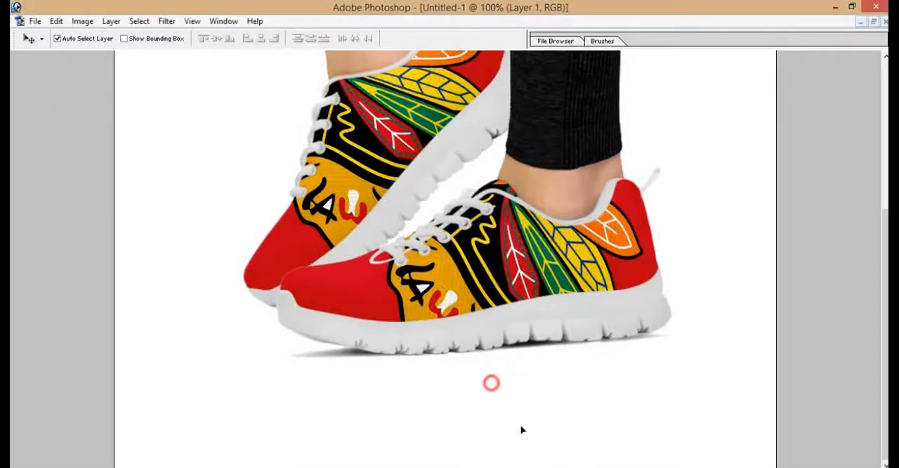
{"action": "left_click_drag", "start_coordinate": [491, 382], "coordinate": [521, 429]}
{"action": "key", "text": "Return"}
{"action": "key", "text": "w"}
{"action": "left_click", "coordinate": [480, 377]}
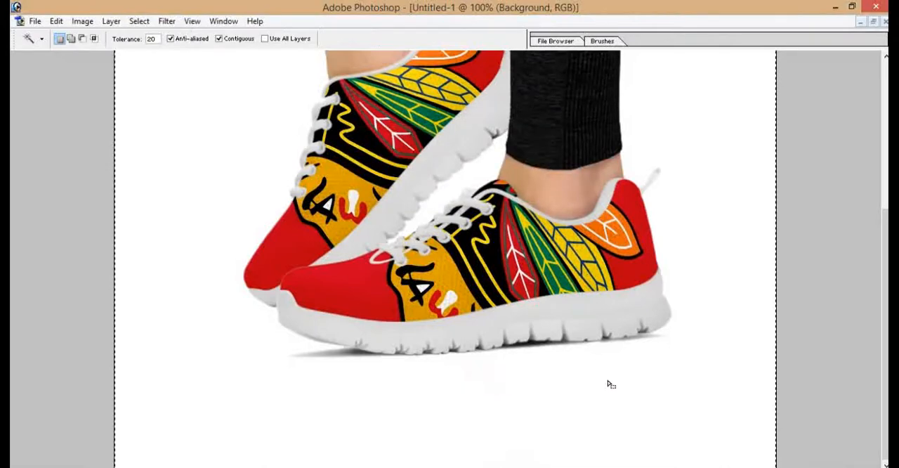
{"action": "key", "text": "F7"}
{"action": "double_click", "coordinate": [836, 386]}
{"action": "key", "text": "Return"}
{"action": "left_click", "coordinate": [585, 382]}
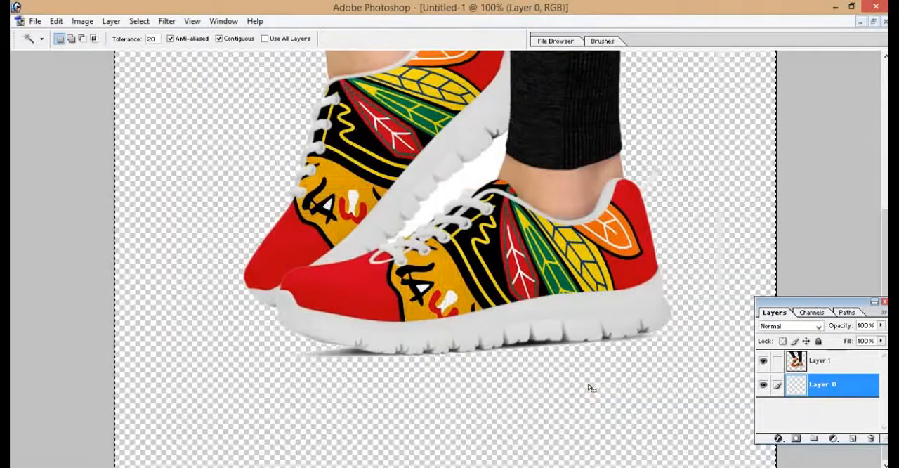
{"action": "key", "text": "Delete"}
Step: Select the white gap between the two shoes on Layer 1 and delete it
{"action": "scroll", "coordinate": [506, 246], "scroll_direction": "up", "scroll_amount": 3}
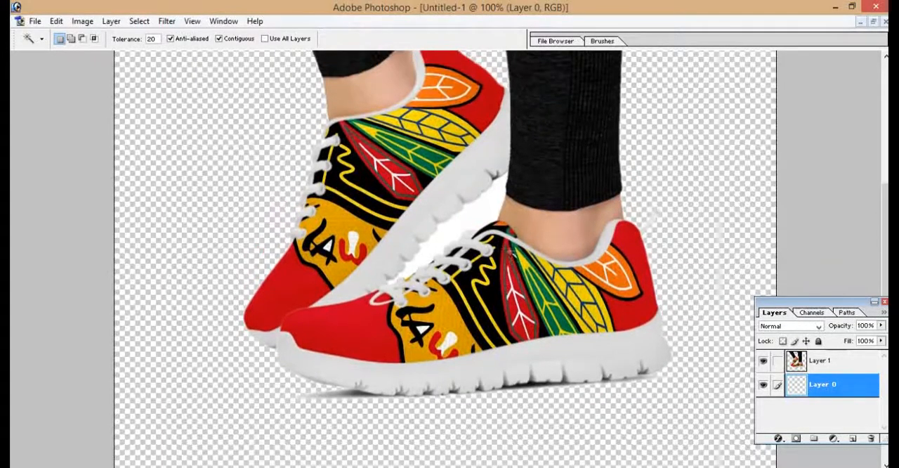
{"action": "left_click", "coordinate": [485, 246], "text": "ctrl"}
{"action": "left_click", "coordinate": [485, 247]}
{"action": "scroll", "coordinate": [484, 248], "scroll_direction": "up", "scroll_amount": 2}
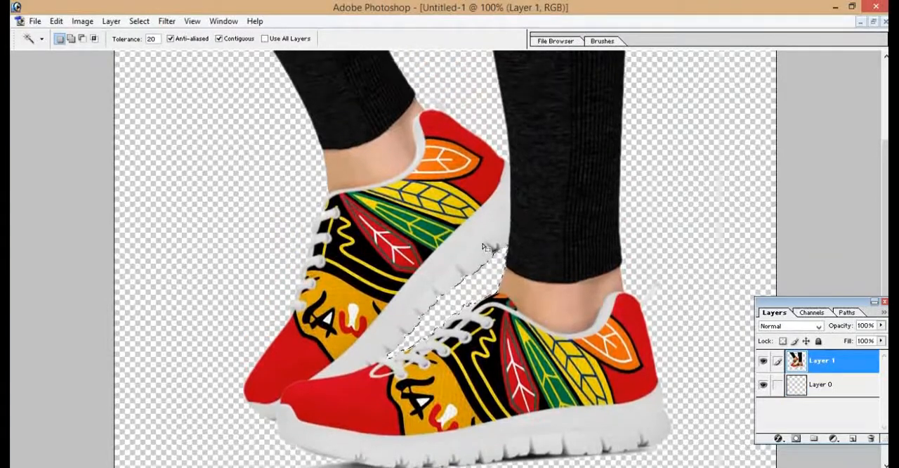
Step: Save the shoe cut-out to the Desktop as a layered Photoshop file named "Sho"
{"action": "key", "text": "ctrl+shift+s"}
{"action": "type", "text": "Shoes"}
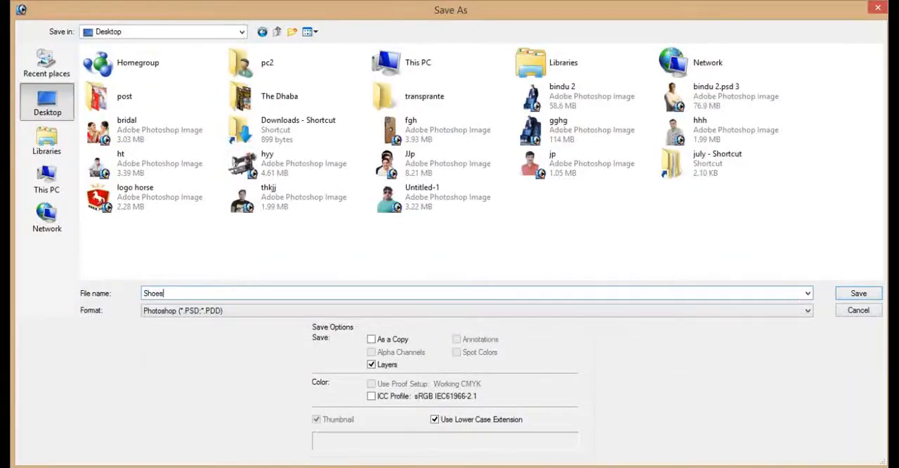
{"action": "key", "text": "Return"}
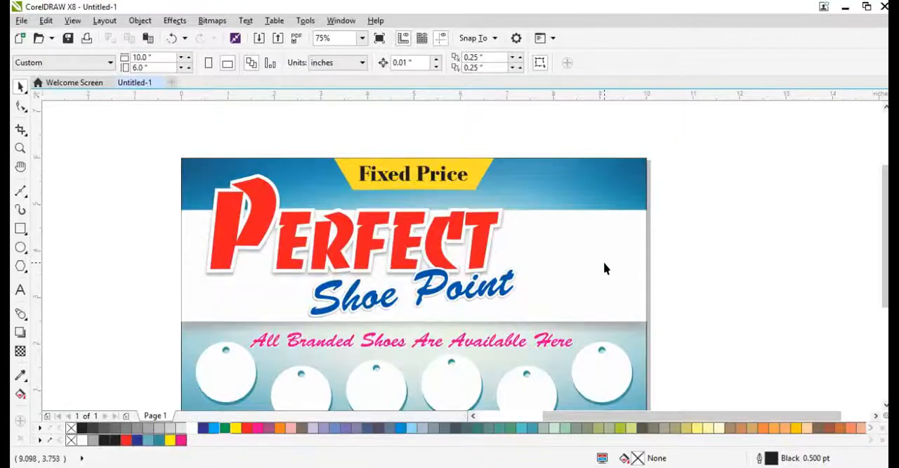
Step: Switch to CorelDRAW and import all twelve shoe images from the "shoes action" folder
{"action": "left_click", "coordinate": [522, 272]}
{"action": "key", "text": "ctrl+i"}
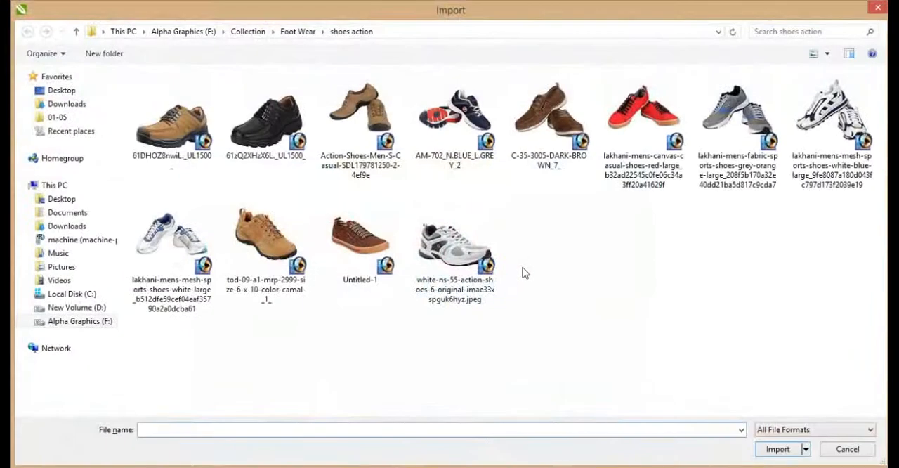
{"action": "left_click", "coordinate": [478, 246]}
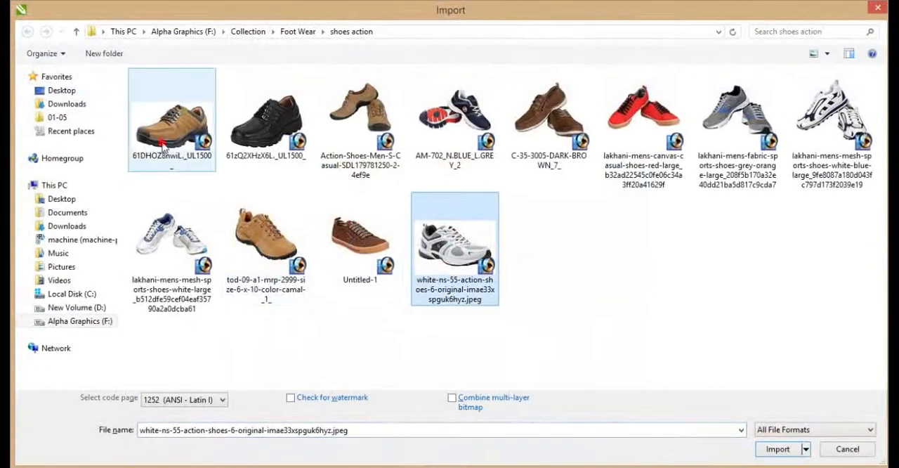
{"action": "left_click", "coordinate": [163, 150], "text": "shift"}
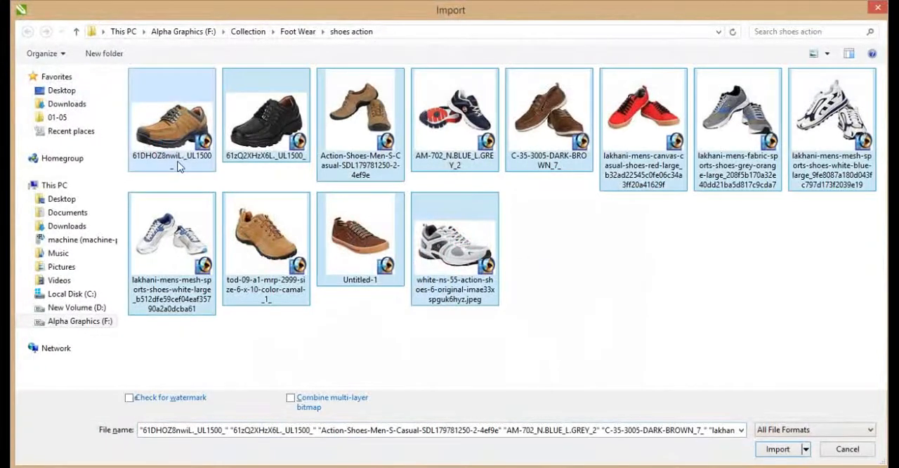
{"action": "key", "text": "Return"}
Step: Place the brown, black and tan shoe images at reduced size on the first three round tags
{"action": "scroll", "coordinate": [291, 257], "scroll_direction": "down", "scroll_amount": 2}
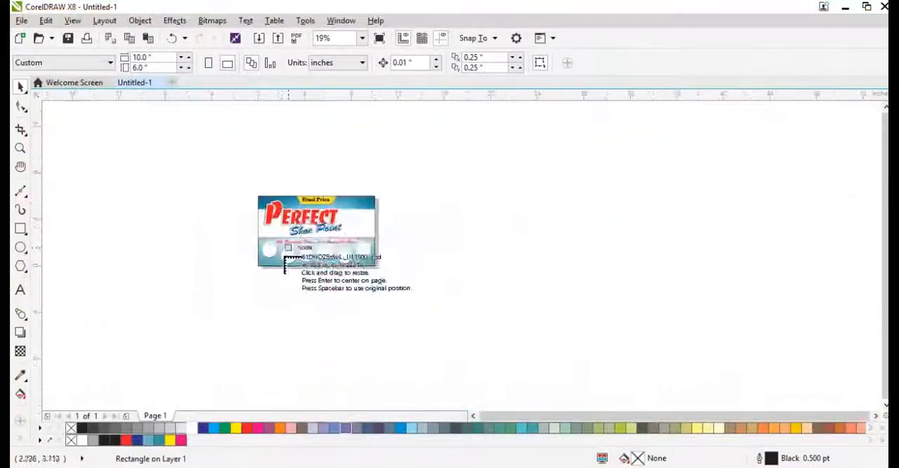
{"action": "scroll", "coordinate": [225, 242], "scroll_direction": "up", "scroll_amount": 2}
{"action": "scroll", "coordinate": [218, 226], "scroll_direction": "up", "scroll_amount": 2}
{"action": "left_click", "coordinate": [208, 190]}
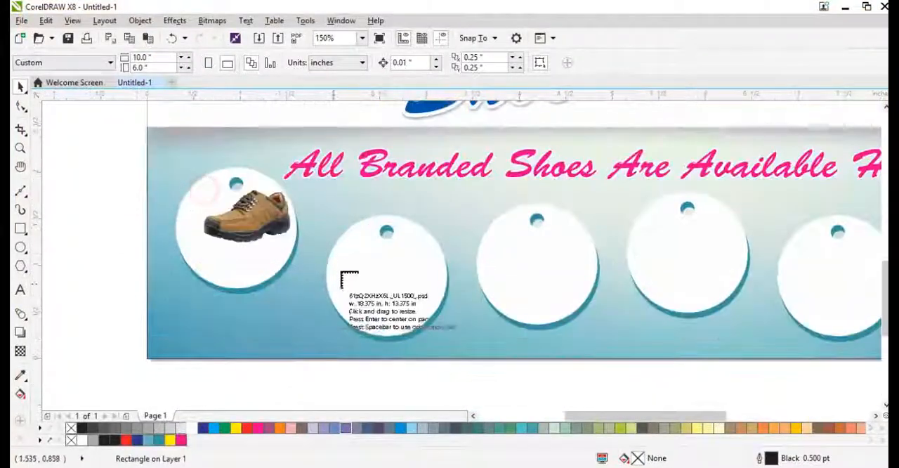
{"action": "left_click", "coordinate": [346, 250]}
{"action": "scroll", "coordinate": [358, 260], "scroll_direction": "down", "scroll_amount": 2}
{"action": "scroll", "coordinate": [363, 232], "scroll_direction": "up", "scroll_amount": 1}
{"action": "left_click", "coordinate": [363, 233]}
Step: Place the navy sports shoes, dark brown shoes and red canvas shoes on the last three round tags
{"action": "left_click", "coordinate": [499, 225]}
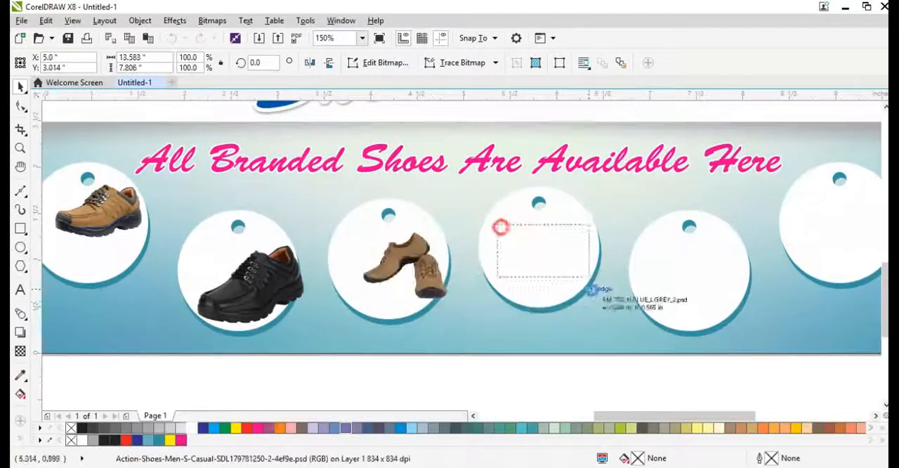
{"action": "scroll", "coordinate": [499, 225], "scroll_direction": "down", "scroll_amount": 1}
{"action": "scroll", "coordinate": [599, 273], "scroll_direction": "up", "scroll_amount": 1}
{"action": "left_click", "coordinate": [497, 232]}
{"action": "left_click", "coordinate": [621, 226]}
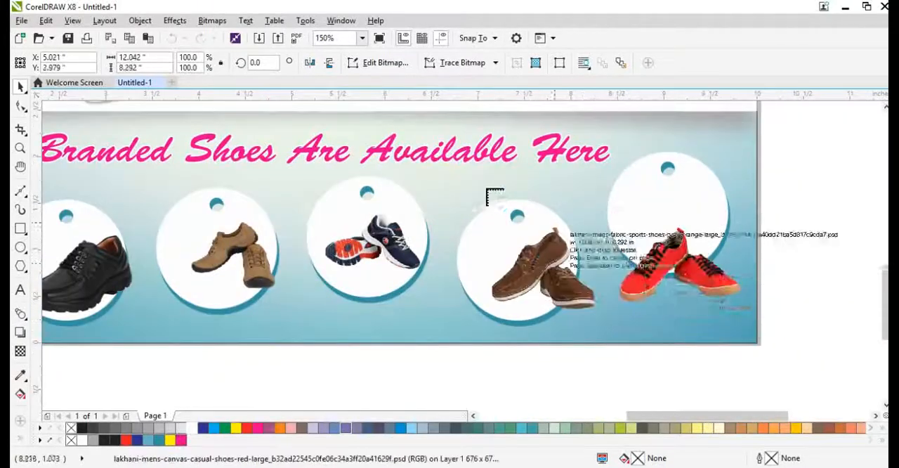
Step: Cancel the placement of the remaining imported shoe images and return to selecting objects
{"action": "scroll", "coordinate": [626, 229], "scroll_direction": "down", "scroll_amount": 3}
{"action": "key", "text": "Escape"}
{"action": "key", "text": "F8"}
{"action": "left_click", "coordinate": [619, 219]}
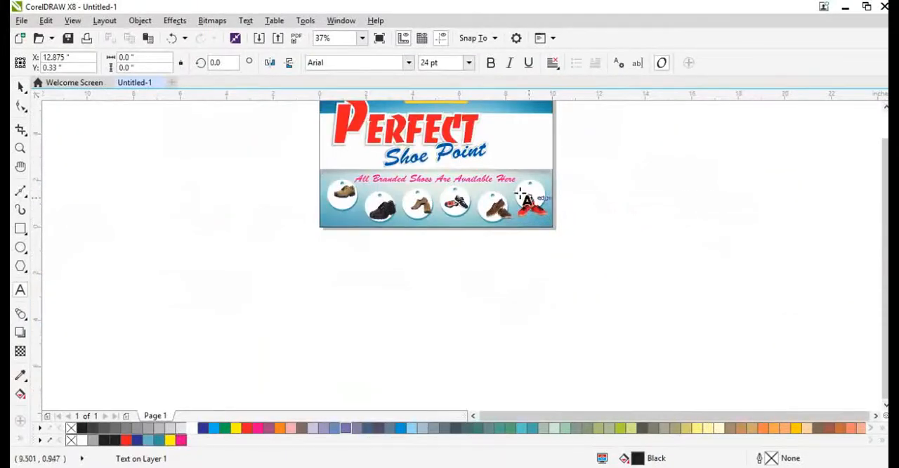
{"action": "key", "text": "ctrl+space"}
Step: Move the red canvas shoes onto the last round tag and enlarge them to about 1.65 by 1.01 inches
{"action": "scroll", "coordinate": [509, 186], "scroll_direction": "up", "scroll_amount": 6}
{"action": "left_click_drag", "start_coordinate": [623, 275], "coordinate": [609, 180]}
{"action": "left_click_drag", "start_coordinate": [727, 296], "coordinate": [758, 315]}
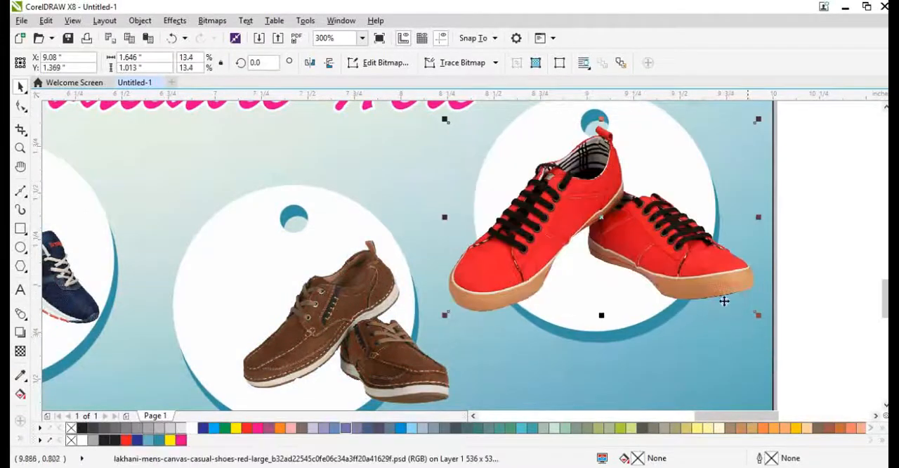
{"action": "left_click_drag", "start_coordinate": [682, 258], "coordinate": [648, 279]}
{"action": "scroll", "coordinate": [627, 257], "scroll_direction": "down", "scroll_amount": 1}
Step: Try to center the red shoes horizontally on the last round tag, and undo the alignment
{"action": "left_click", "coordinate": [632, 180], "text": "shift"}
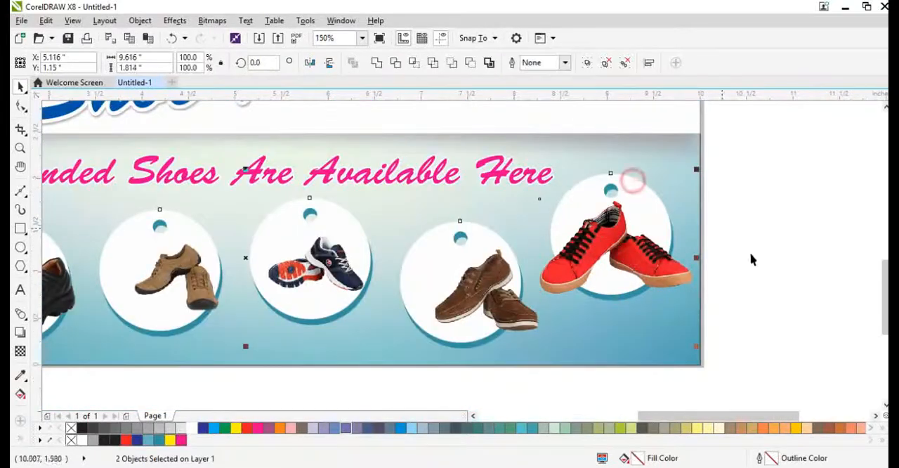
{"action": "key", "text": "c"}
{"action": "left_click", "coordinate": [753, 267]}
{"action": "key", "text": "ctrl+z"}
{"action": "left_click", "coordinate": [783, 291]}
{"action": "left_click", "coordinate": [641, 200]}
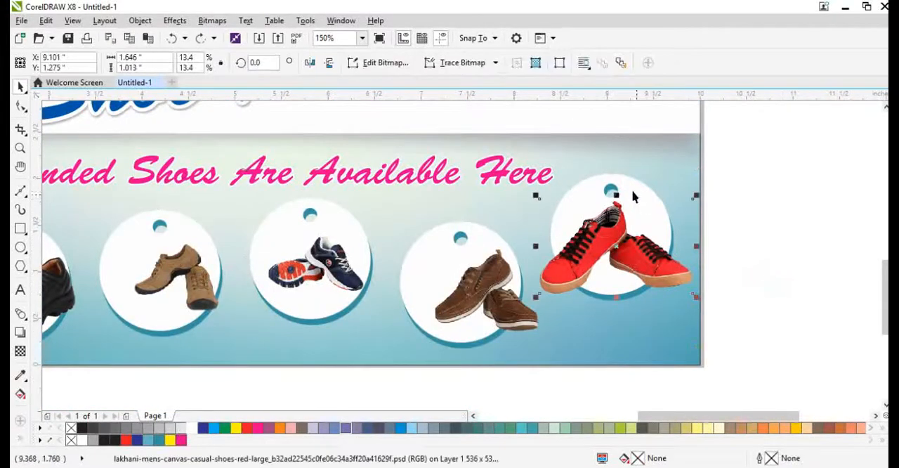
{"action": "left_click", "coordinate": [633, 191]}
{"action": "left_click", "coordinate": [730, 257]}
Step: Enlarge the dark brown shoes to about 1.41 by 1.12 inches and center them on the fifth round tag
{"action": "scroll", "coordinate": [495, 309], "scroll_direction": "up", "scroll_amount": 1}
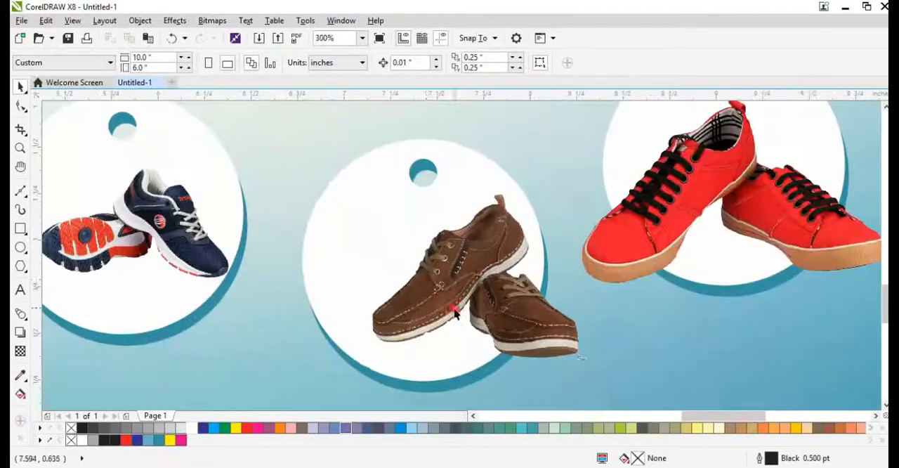
{"action": "left_click", "coordinate": [370, 198]}
{"action": "left_click_drag", "start_coordinate": [367, 190], "coordinate": [311, 147]}
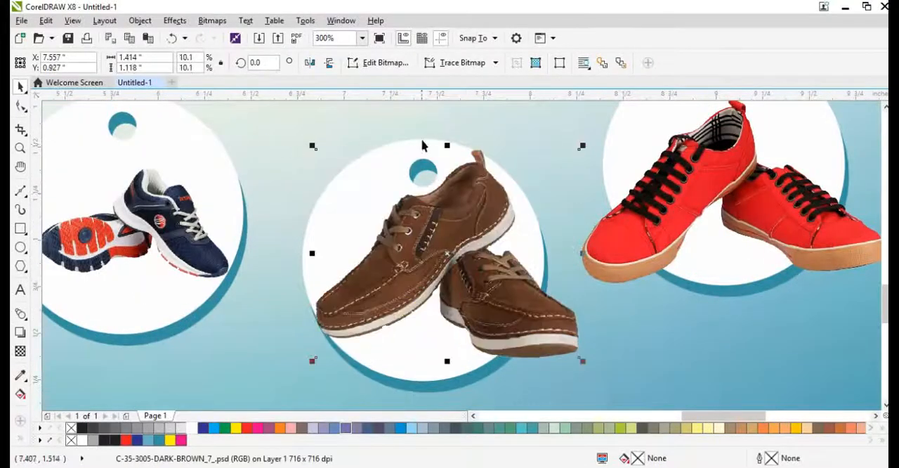
{"action": "left_click", "coordinate": [409, 141], "text": "shift"}
{"action": "key", "text": "c"}
{"action": "key", "text": "e"}
{"action": "scroll", "coordinate": [430, 170], "scroll_direction": "down", "scroll_amount": 2}
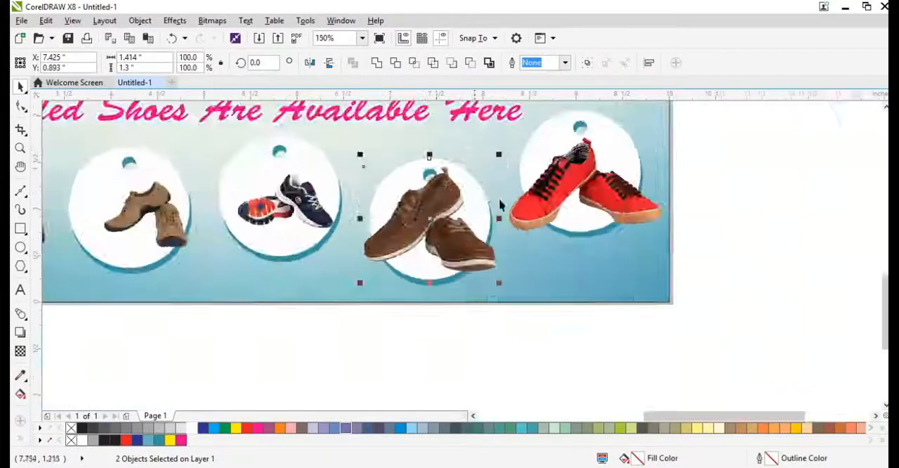
{"action": "left_click", "coordinate": [613, 254]}
Step: Delete the navy sports shoes from the fourth round tag
{"action": "scroll", "coordinate": [379, 196], "scroll_direction": "up", "scroll_amount": 2}
{"action": "left_click", "coordinate": [464, 226]}
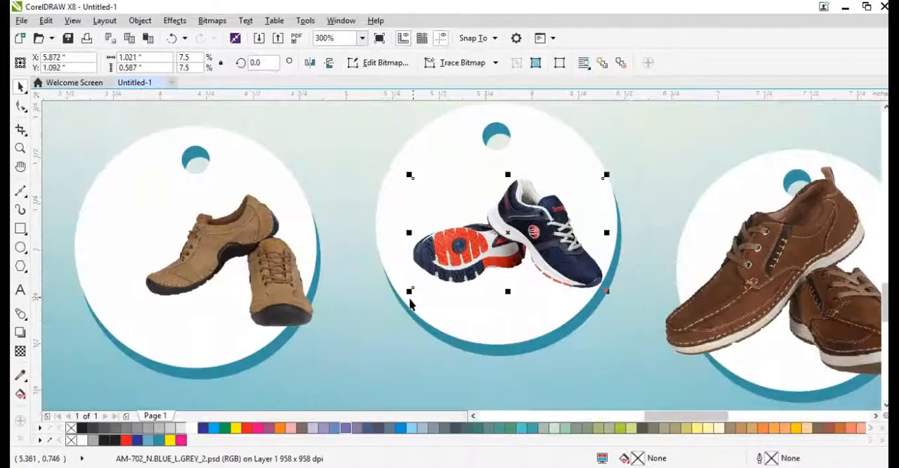
{"action": "left_click_drag", "start_coordinate": [396, 313], "coordinate": [362, 318]}
{"action": "key", "text": "Delete"}
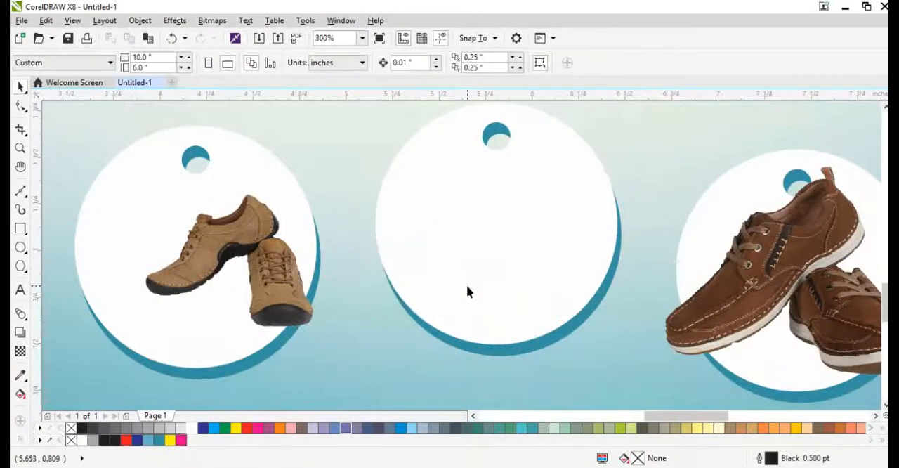
Step: Import the brown sneaker image "Untitled-1" and place it on the fourth round tag at about 1.34 by 0.86 inches
{"action": "key", "text": "ctrl+i"}
{"action": "left_click", "coordinate": [455, 248]}
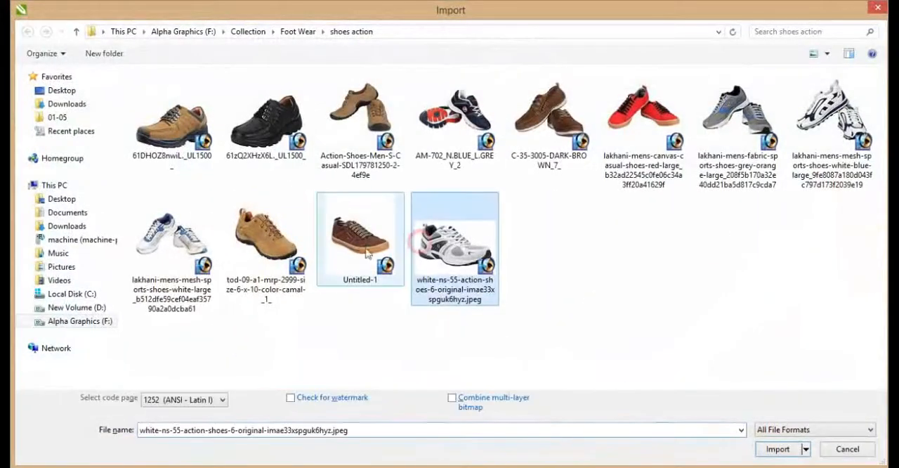
{"action": "double_click", "coordinate": [359, 239]}
{"action": "left_click", "coordinate": [374, 137]}
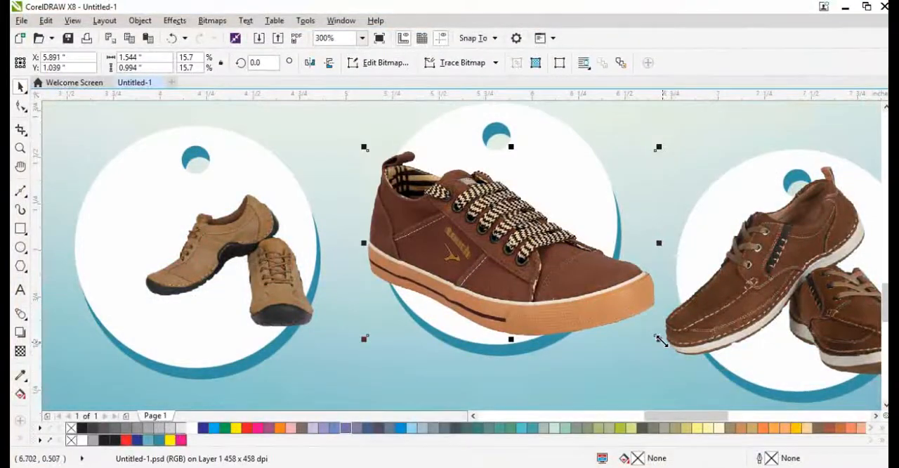
{"action": "left_click_drag", "start_coordinate": [659, 339], "coordinate": [639, 333]}
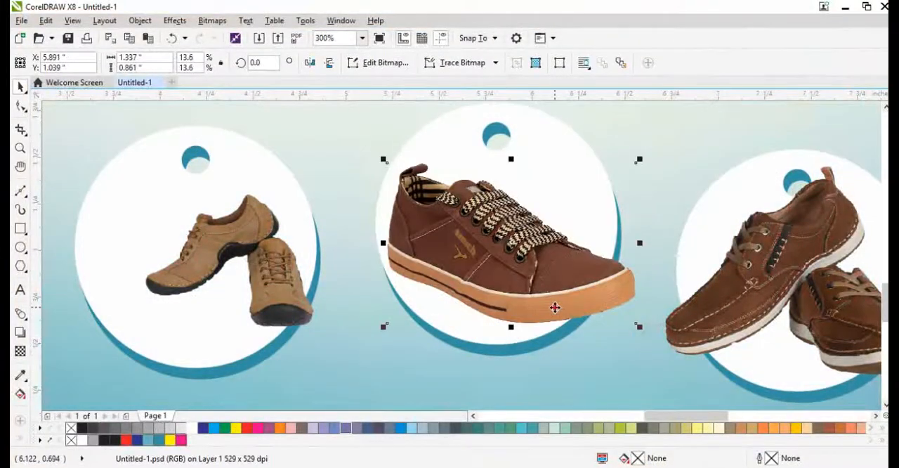
{"action": "left_click_drag", "start_coordinate": [555, 308], "coordinate": [560, 308]}
{"action": "scroll", "coordinate": [588, 326], "scroll_direction": "down", "scroll_amount": 1}
{"action": "scroll", "coordinate": [499, 289], "scroll_direction": "down", "scroll_amount": 1}
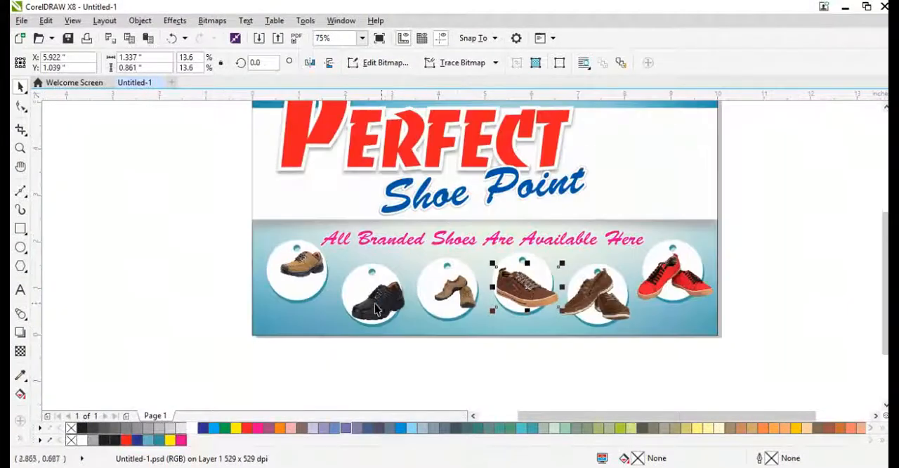
Step: Enlarge the black shoe to about 1.25 by 0.91 inches and shift it left on the second round tag
{"action": "scroll", "coordinate": [375, 303], "scroll_direction": "up", "scroll_amount": 2}
{"action": "left_click_drag", "start_coordinate": [412, 291], "coordinate": [368, 290]}
{"action": "left_click_drag", "start_coordinate": [455, 208], "coordinate": [473, 194]}
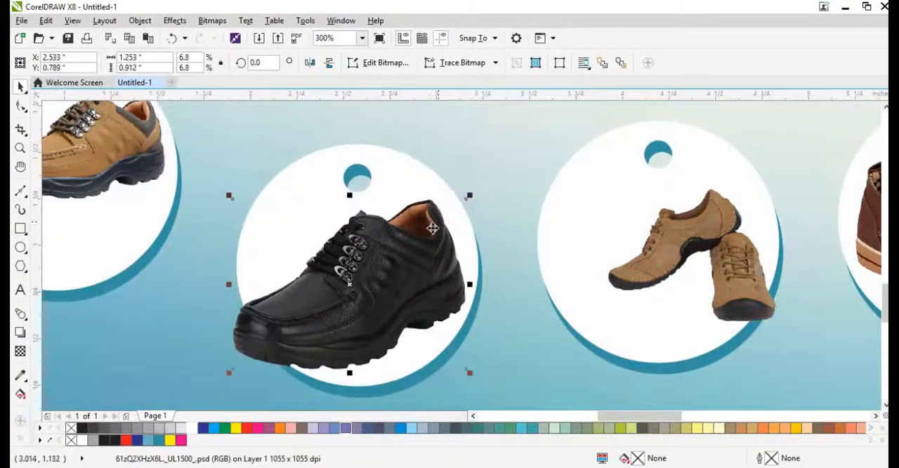
{"action": "left_click_drag", "start_coordinate": [431, 227], "coordinate": [413, 224]}
Step: Enlarge the tan pair of shoes to about 1.45 by 1.14 inches and position it over the third round tag
{"action": "left_click_drag", "start_coordinate": [677, 245], "coordinate": [613, 277]}
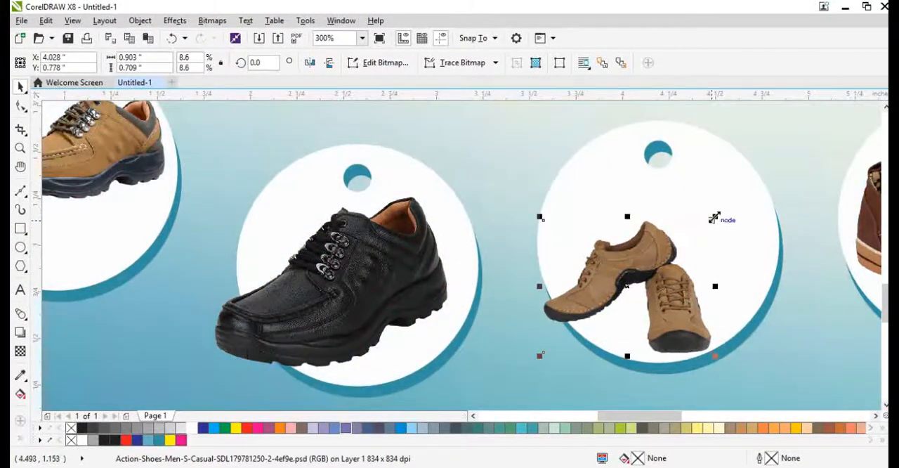
{"action": "left_click_drag", "start_coordinate": [714, 219], "coordinate": [757, 184]}
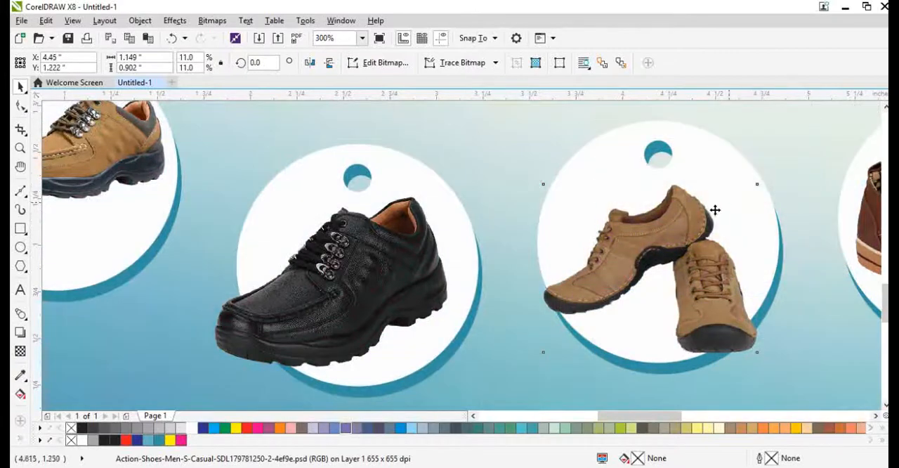
{"action": "left_click_drag", "start_coordinate": [710, 217], "coordinate": [782, 182]}
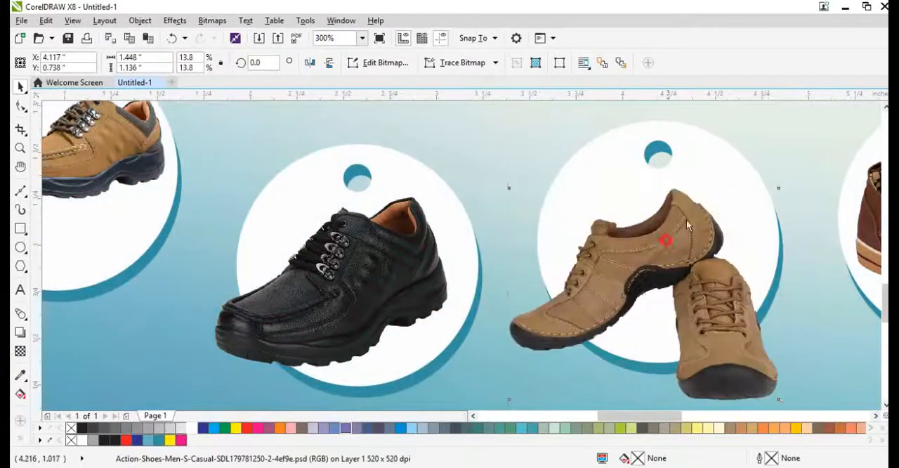
{"action": "left_click_drag", "start_coordinate": [688, 225], "coordinate": [713, 195]}
{"action": "scroll", "coordinate": [699, 203], "scroll_direction": "down", "scroll_amount": 4}
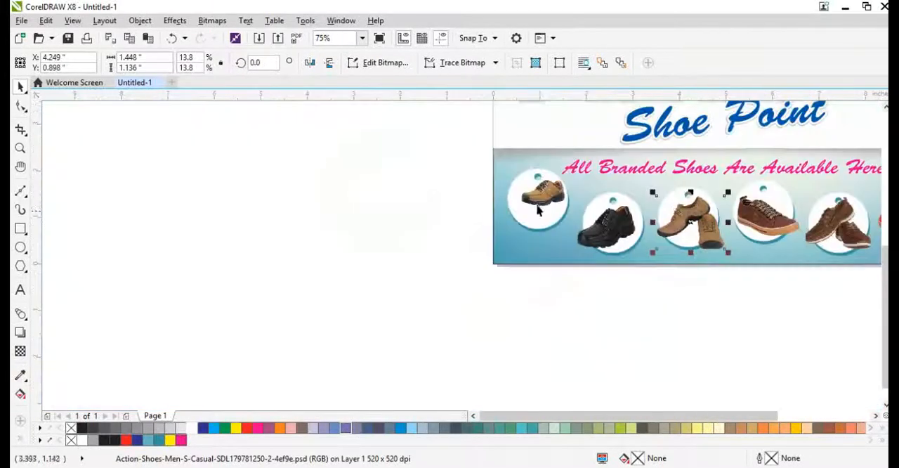
Step: Enlarge the brown shoe on the first round tag to about 1.44 by 0.87 inches and shift it left
{"action": "scroll", "coordinate": [538, 210], "scroll_direction": "up", "scroll_amount": 4}
{"action": "left_click", "coordinate": [550, 203]}
{"action": "left_click_drag", "start_coordinate": [613, 186], "coordinate": [703, 130]}
{"action": "left_click_drag", "start_coordinate": [660, 176], "coordinate": [605, 174]}
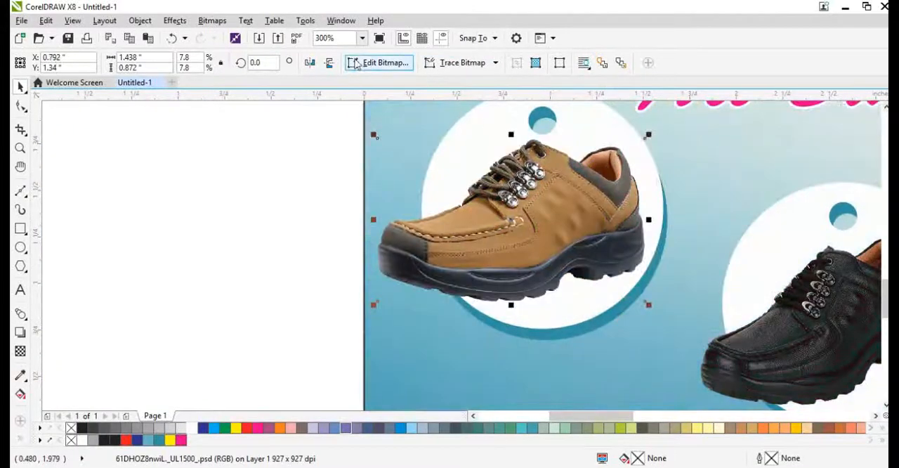
Step: Mirror the first tag's brown shoe horizontally, reduce it to about 1.35 by 0.82 inches and reposition it over the tag
{"action": "left_click", "coordinate": [310, 62]}
{"action": "left_click_drag", "start_coordinate": [500, 209], "coordinate": [572, 216]}
{"action": "mouse_move", "coordinate": [715, 308]}
{"action": "left_mouse_down"}
{"action": "mouse_move", "coordinate": [703, 307]}
{"action": "mouse_move", "coordinate": [703, 296]}
{"action": "left_mouse_up"}
{"action": "key", "text": "ctrl+z"}
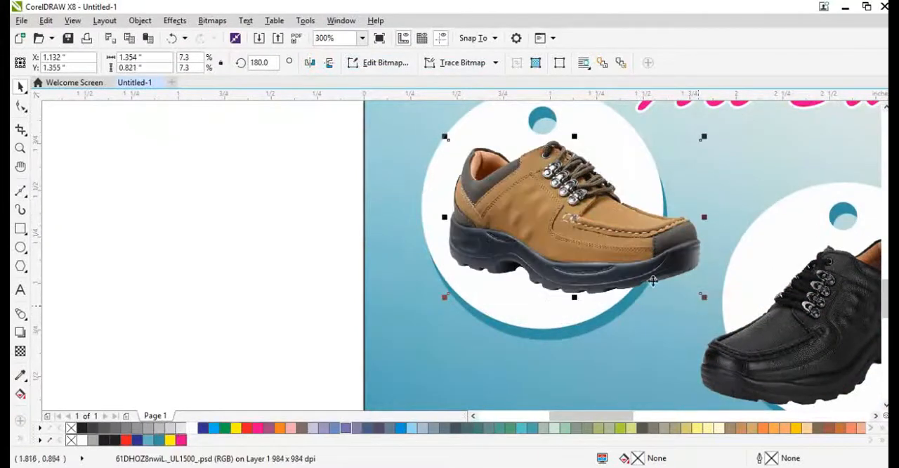
{"action": "key", "text": "F4"}
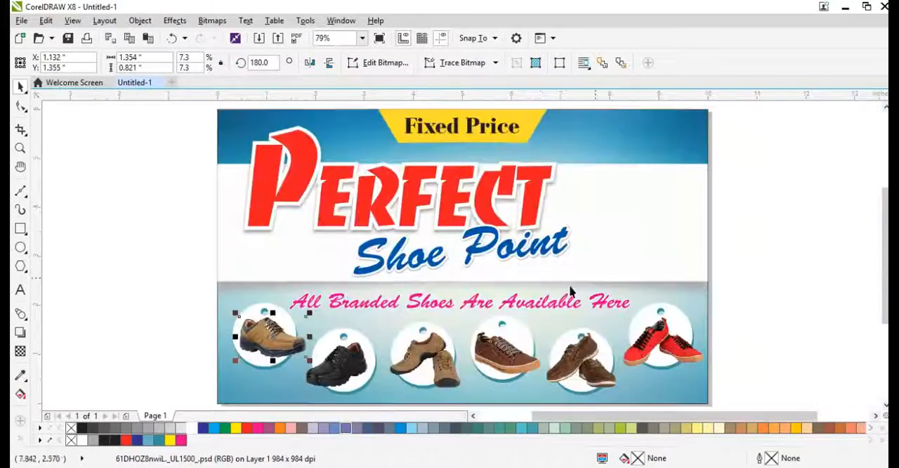
{"action": "left_click", "coordinate": [764, 309]}
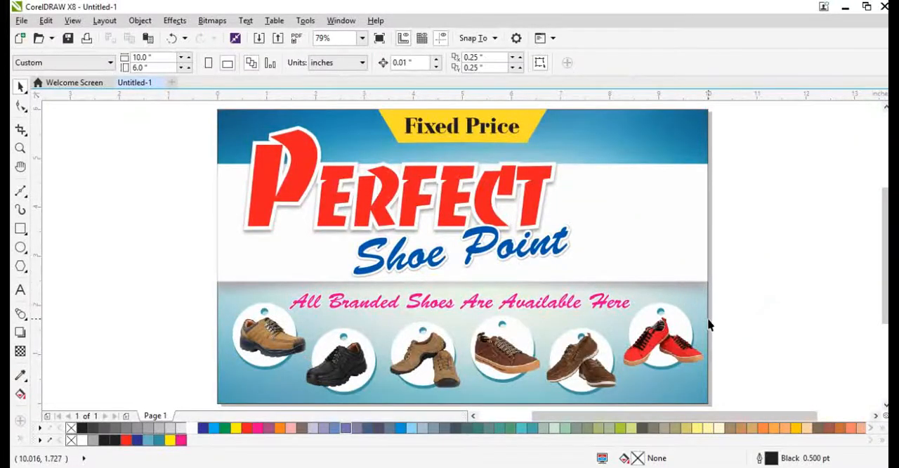
Step: Import Shoes.psd from the Desktop and place it on the banner's upper right at about 3.06 by 3.35 inches
{"action": "key", "text": "ctrl+i"}
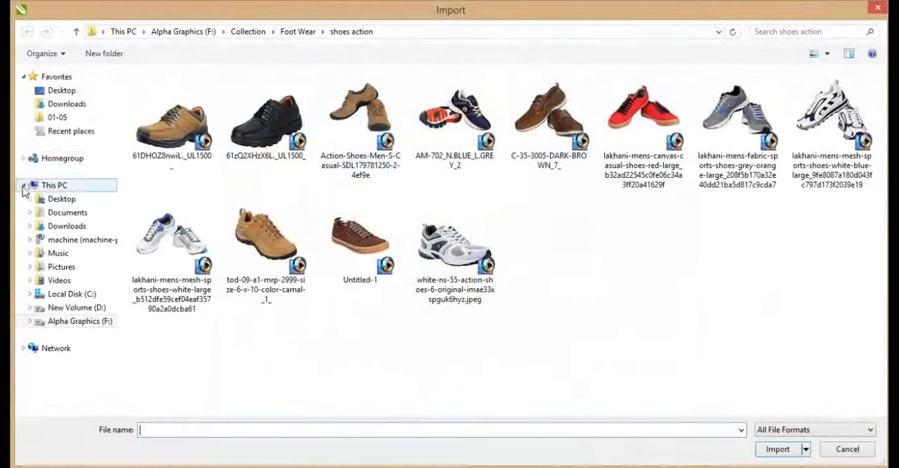
{"action": "left_click", "coordinate": [61, 90]}
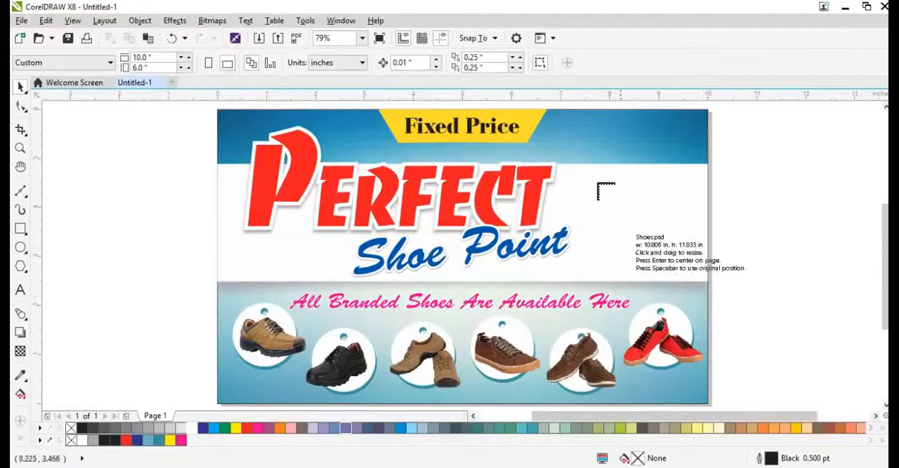
{"action": "left_click_drag", "start_coordinate": [568, 116], "coordinate": [758, 331]}
{"action": "scroll", "coordinate": [602, 304], "scroll_direction": "down", "scroll_amount": 2}
{"action": "scroll", "coordinate": [674, 249], "scroll_direction": "up", "scroll_amount": 2}
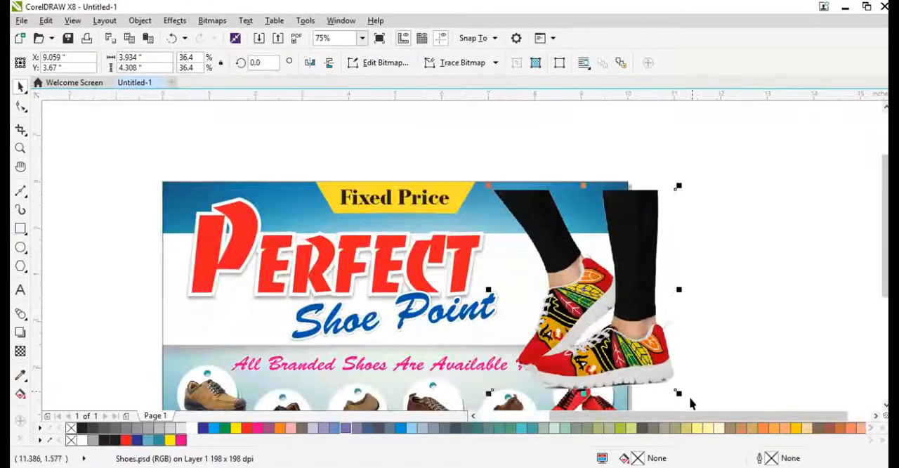
{"action": "left_click_drag", "start_coordinate": [682, 396], "coordinate": [636, 358]}
{"action": "scroll", "coordinate": [554, 210], "scroll_direction": "up", "scroll_amount": 2}
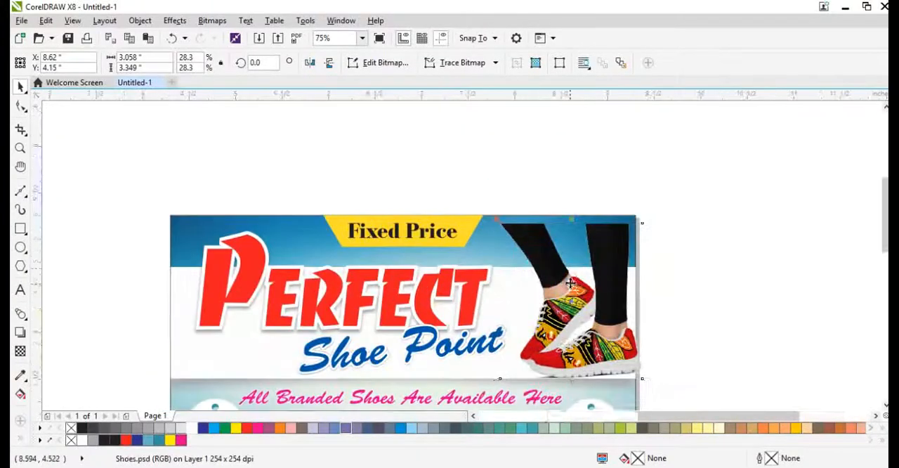
Step: Align the shoe model photo to the banner's right side, raise it to the top edge and nudge it slightly left
{"action": "left_click", "coordinate": [513, 154], "text": "shift"}
{"action": "key", "text": "r"}
{"action": "left_click", "coordinate": [806, 276]}
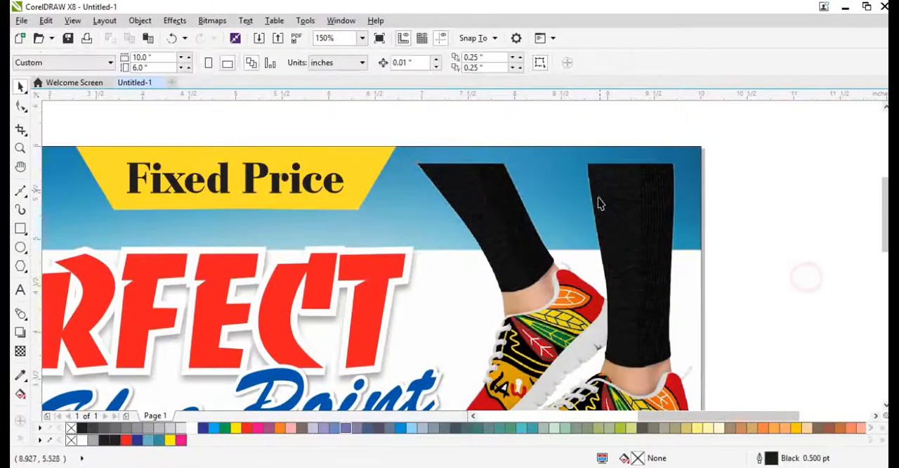
{"action": "left_click_drag", "start_coordinate": [623, 219], "coordinate": [621, 202]}
{"action": "scroll", "coordinate": [498, 182], "scroll_direction": "down", "scroll_amount": 1}
{"action": "scroll", "coordinate": [498, 182], "scroll_direction": "down", "scroll_amount": 1}
{"action": "scroll", "coordinate": [526, 321], "scroll_direction": "up", "scroll_amount": 2}
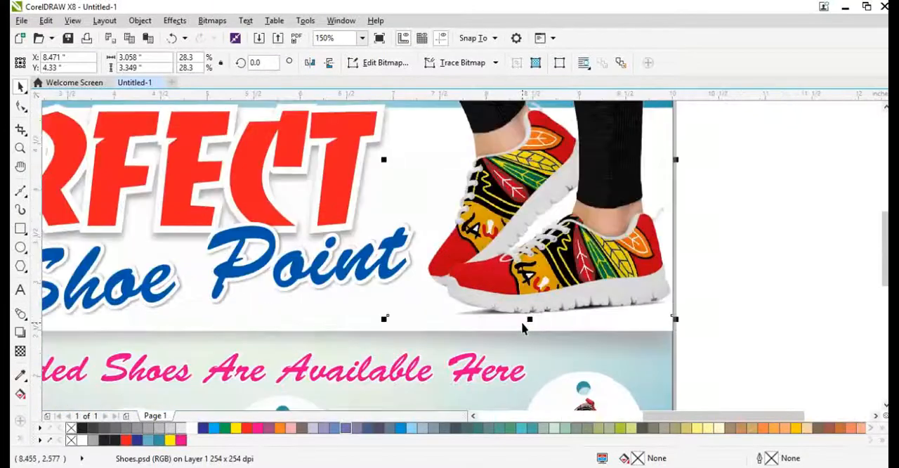
{"action": "scroll", "coordinate": [635, 309], "scroll_direction": "down", "scroll_amount": 1}
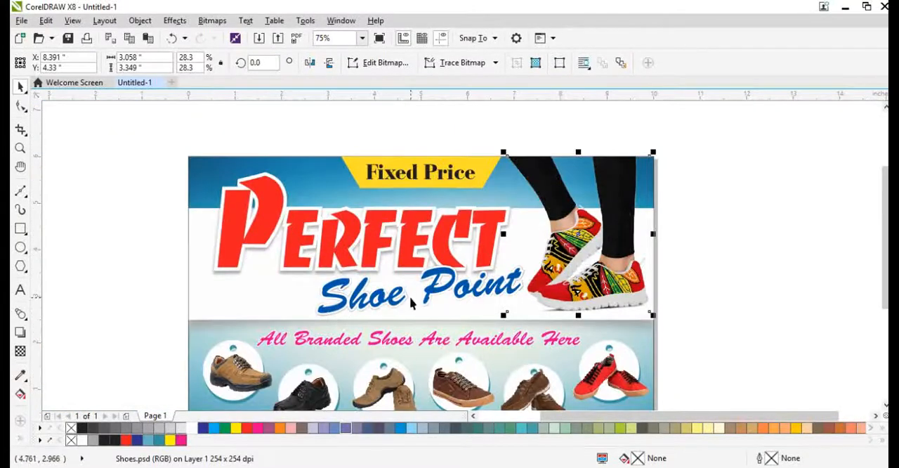
Step: Shift the "Shoe Point" text left beneath "PERFECT" and nudge the shoe model photo left to about X 8.28 inches
{"action": "left_click", "coordinate": [476, 297]}
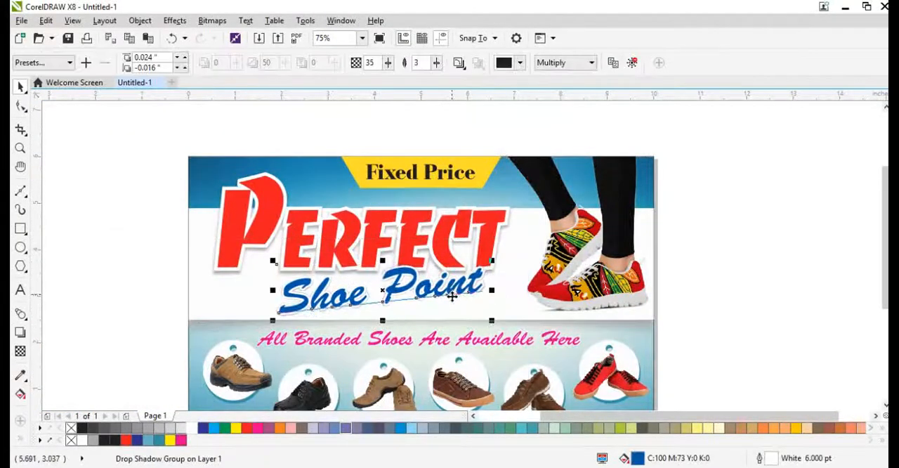
{"action": "scroll", "coordinate": [471, 295], "scroll_direction": "up", "scroll_amount": 1}
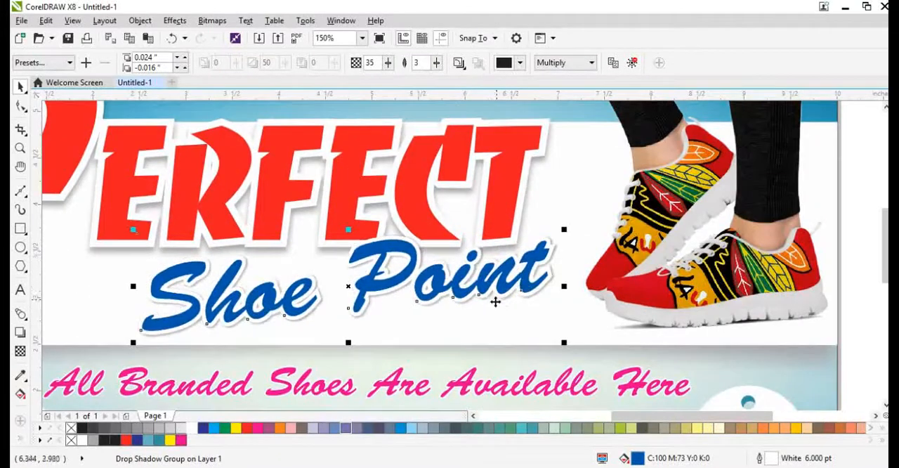
{"action": "scroll", "coordinate": [494, 302], "scroll_direction": "down", "scroll_amount": 1}
{"action": "mouse_move", "coordinate": [581, 273]}
{"action": "left_mouse_down"}
{"action": "mouse_move", "coordinate": [571, 269]}
{"action": "mouse_move", "coordinate": [587, 273]}
{"action": "left_mouse_up"}
{"action": "scroll", "coordinate": [594, 301], "scroll_direction": "up", "scroll_amount": 2}
{"action": "left_click_drag", "start_coordinate": [595, 302], "coordinate": [580, 302]}
{"action": "key", "text": "F4"}
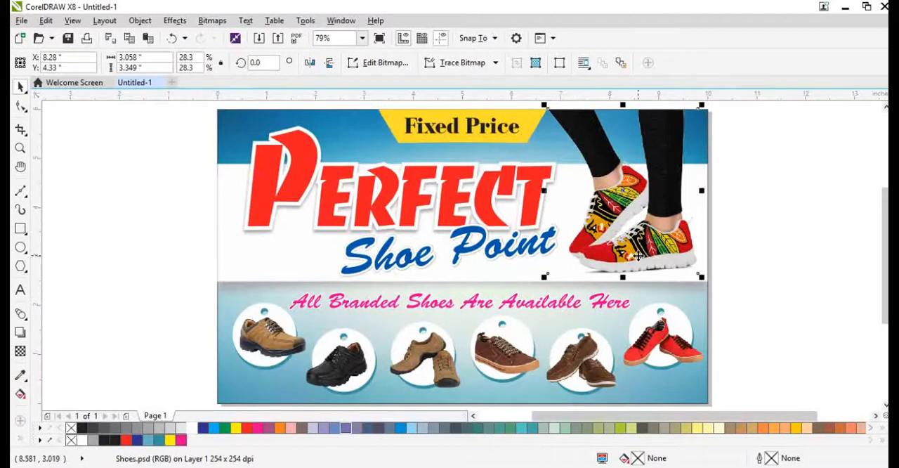
{"action": "left_click", "coordinate": [742, 302]}
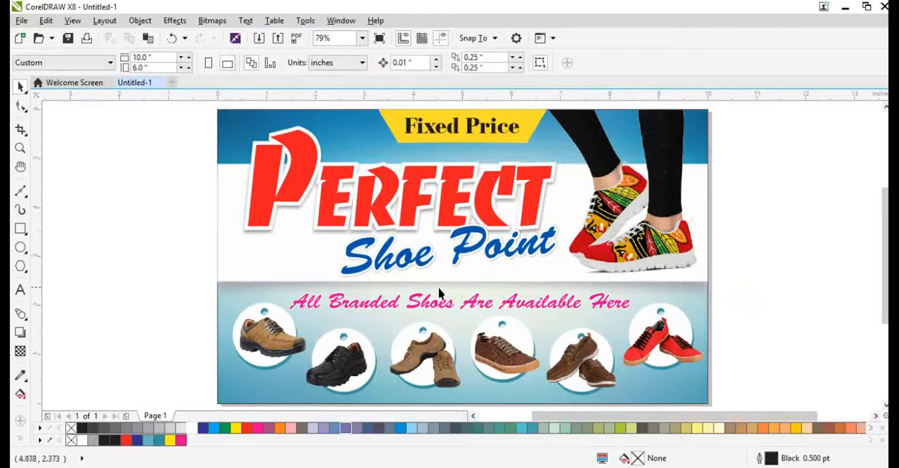
Step: Mirror the banner's gradient background rectangle vertically
{"action": "left_click", "coordinate": [364, 139]}
{"action": "left_click", "coordinate": [326, 114]}
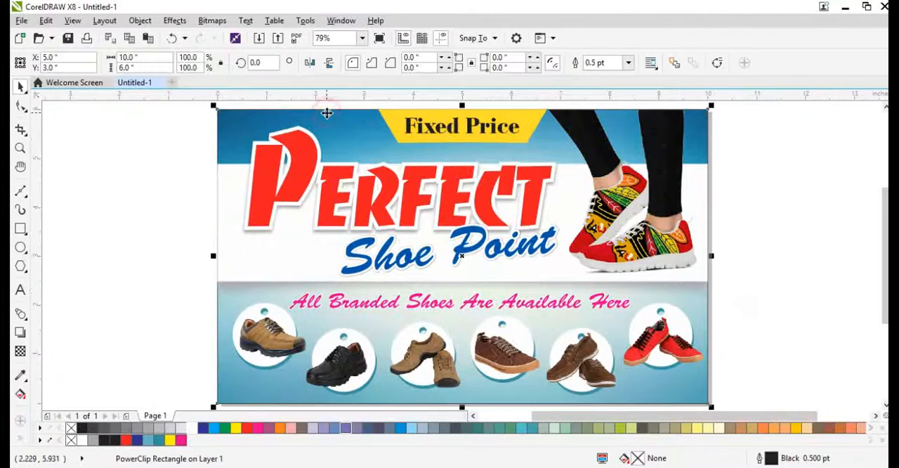
{"action": "left_click", "coordinate": [331, 64]}
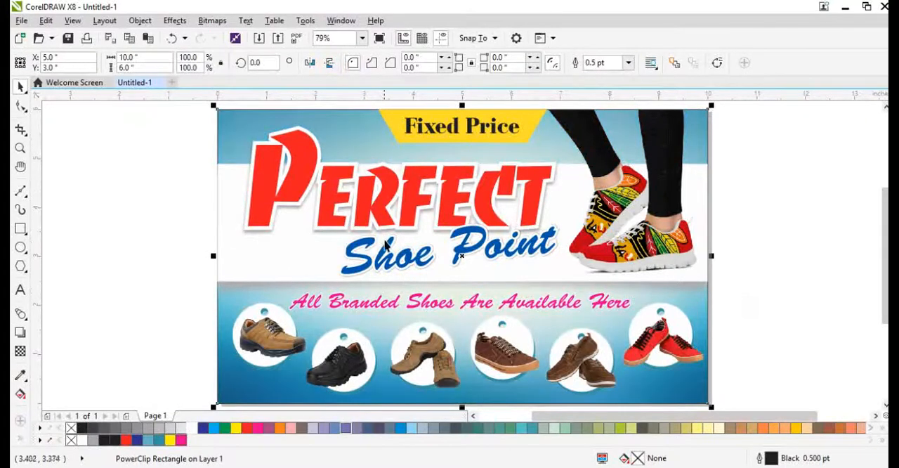
Step: Scale the tagline and the six shoe tags down together to about 9.49 by 2.04 inches and group them
{"action": "left_click", "coordinate": [738, 299]}
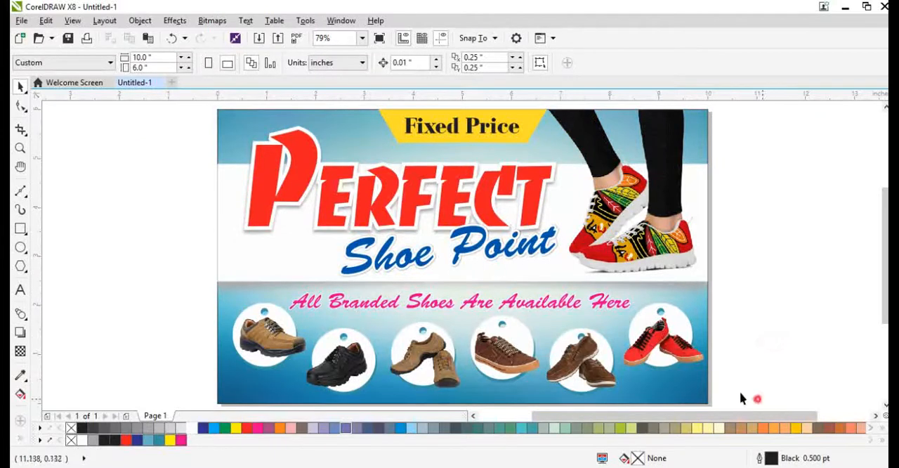
{"action": "left_click_drag", "start_coordinate": [757, 398], "coordinate": [177, 282]}
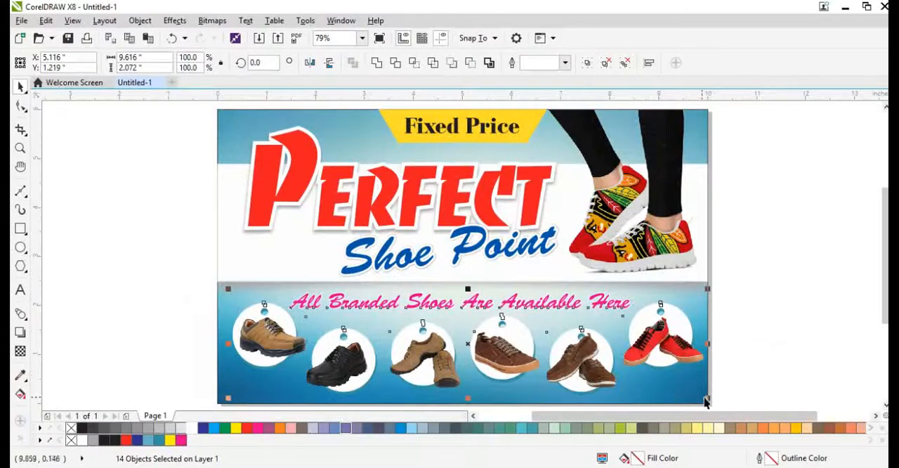
{"action": "left_click_drag", "start_coordinate": [705, 400], "coordinate": [699, 398]}
{"action": "key", "text": "ctrl+g"}
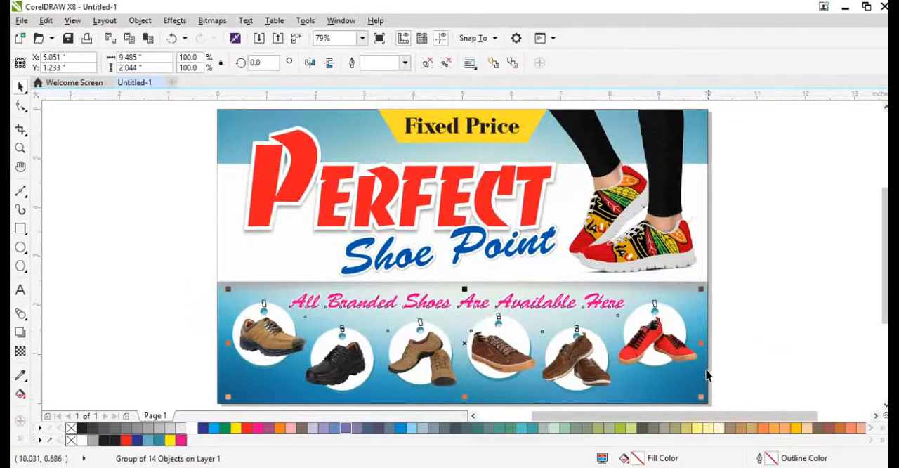
Step: Centre the grouped tagline and shoe tags horizontally on the banner background
{"action": "left_click", "coordinate": [705, 372], "text": "shift"}
{"action": "key", "text": "c"}
{"action": "left_click", "coordinate": [732, 361]}
Step: Darken the shadow bitmap beneath the white band by setting its brightness to -26
{"action": "scroll", "coordinate": [683, 294], "scroll_direction": "up", "scroll_amount": 1}
{"action": "left_click", "coordinate": [671, 287]}
{"action": "left_click_drag", "start_coordinate": [642, 288], "coordinate": [672, 284]}
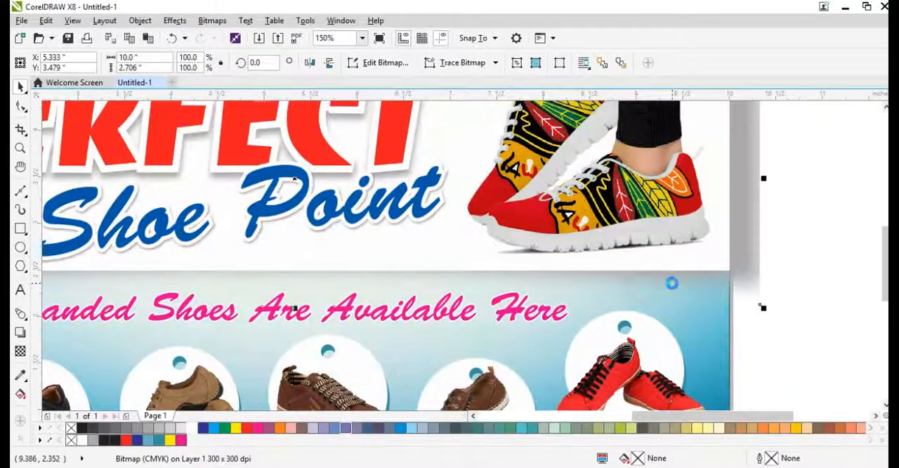
{"action": "key", "text": "ctrl+z"}
{"action": "key", "text": "ctrl+b"}
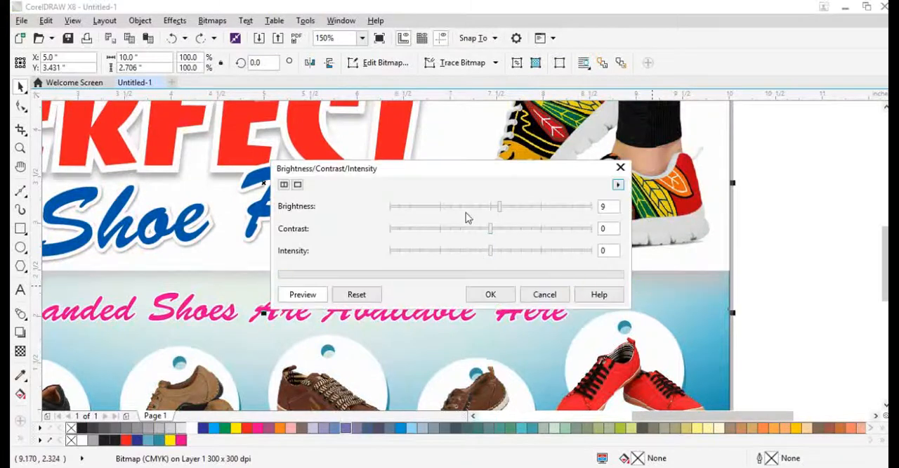
{"action": "left_click_drag", "start_coordinate": [490, 206], "coordinate": [464, 206]}
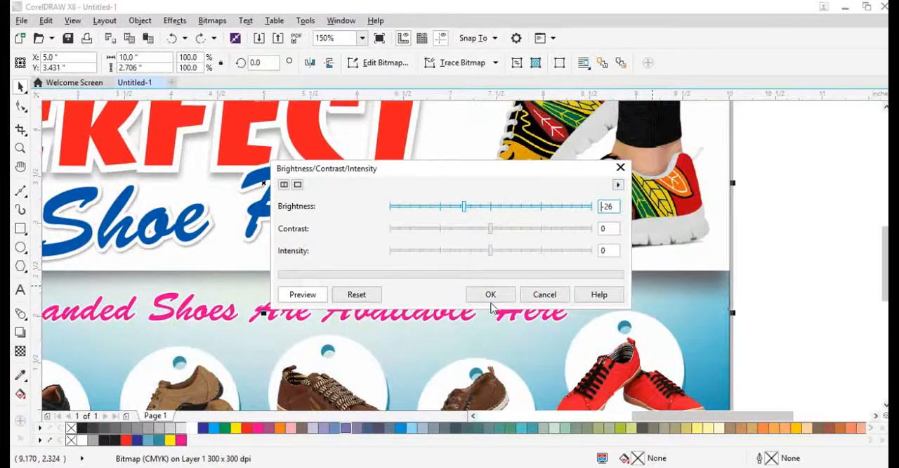
{"action": "left_click", "coordinate": [491, 301]}
{"action": "scroll", "coordinate": [684, 292], "scroll_direction": "down", "scroll_amount": 1}
{"action": "left_click", "coordinate": [758, 298]}
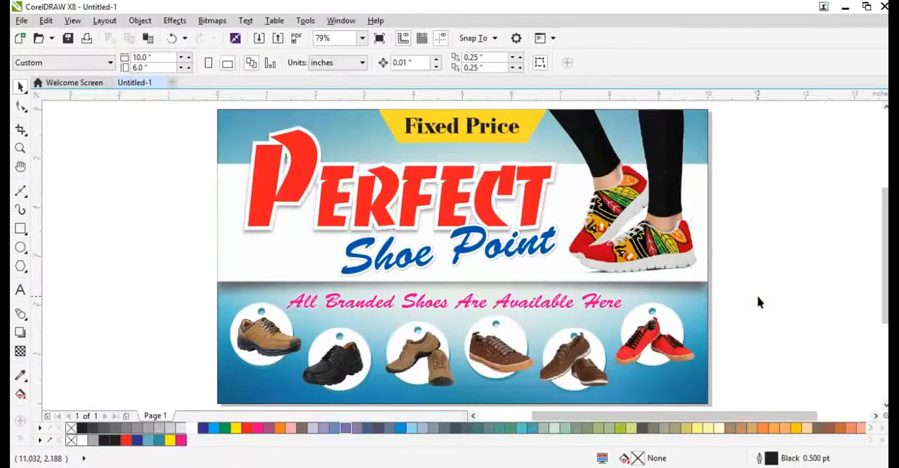